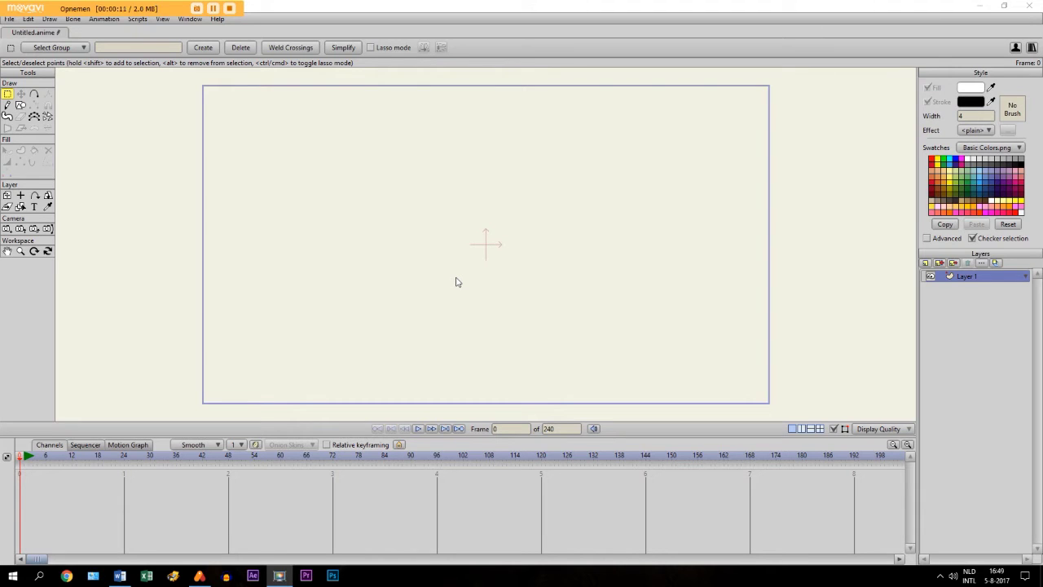
# Add a new bone layer and name it Room
pyautogui.click(927, 264)
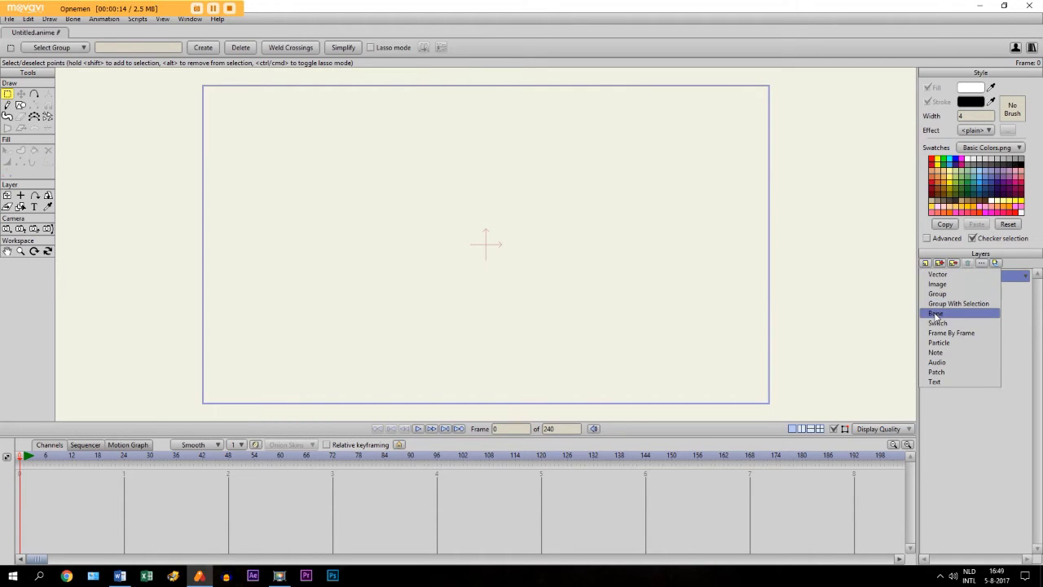
pyautogui.click(936, 313)
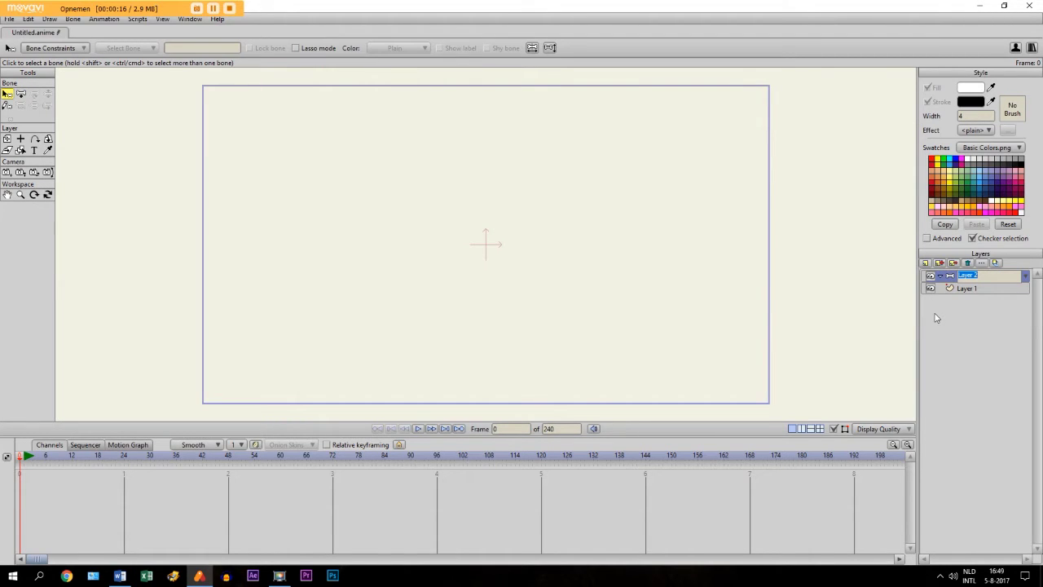
pyautogui.press('capslock')
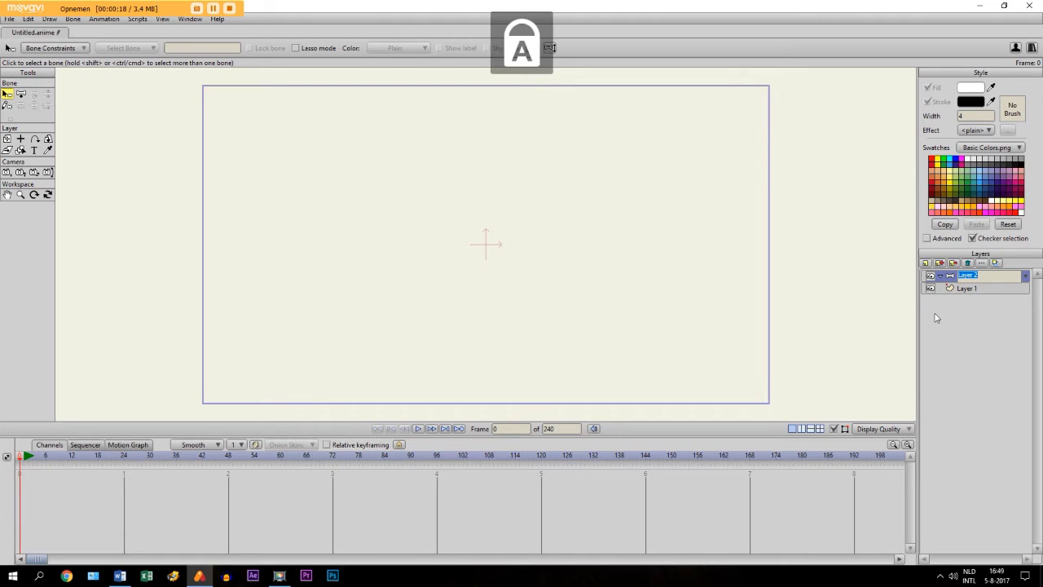
pyautogui.write('R')
pyautogui.press('capslock')
pyautogui.write('oon')
pyautogui.press('BackSpace')
pyautogui.press('Return')
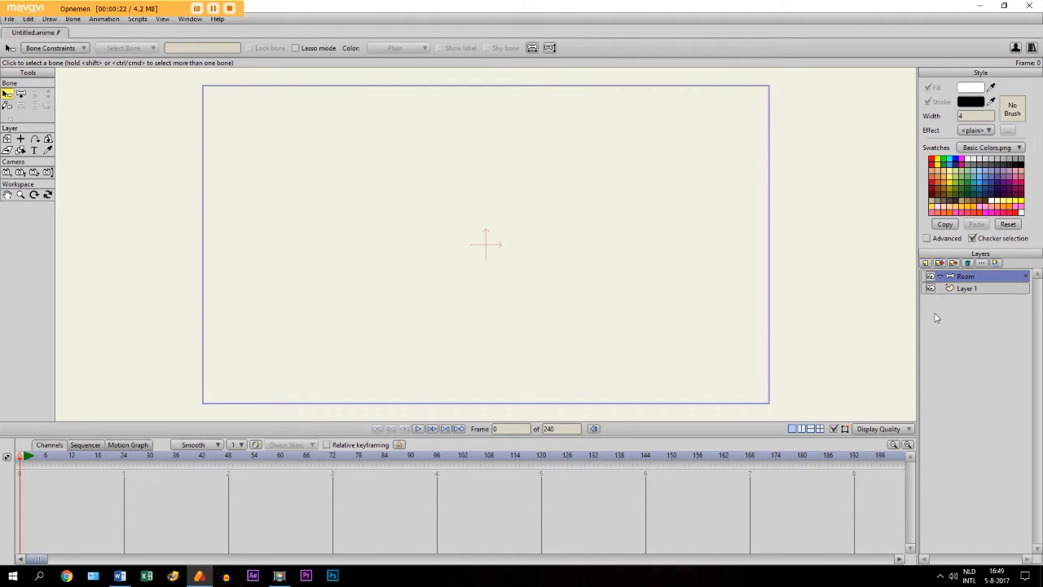
# Place Layer 1 inside the Room bone layer and rename it Floor
pyautogui.moveTo(960, 295); pyautogui.dragTo(962, 287)
pyautogui.doubleClick(975, 290)
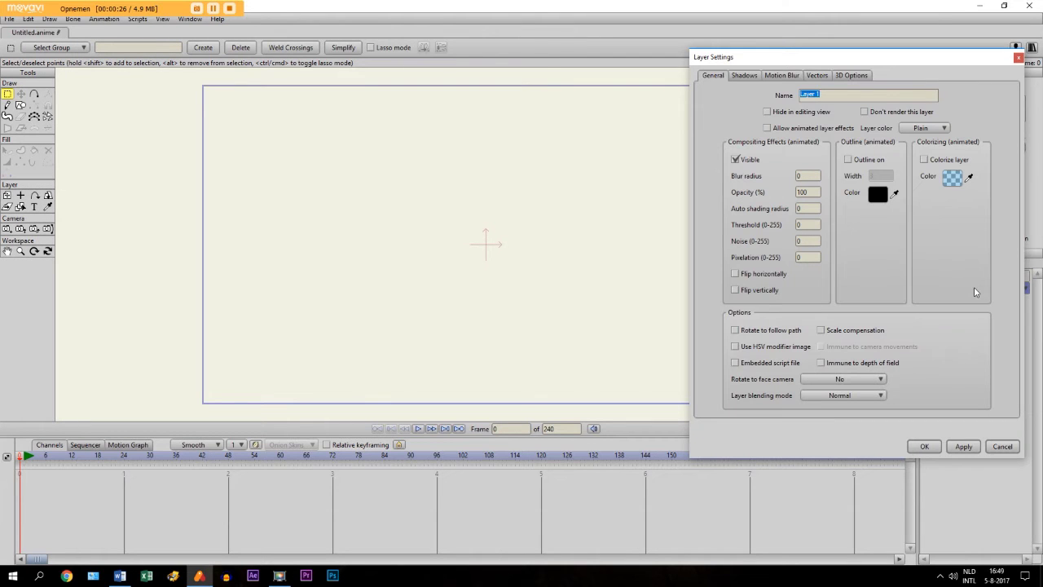
pyautogui.press('capslock')
pyautogui.write('F')
pyautogui.press('capslock')
pyautogui.write('loo')
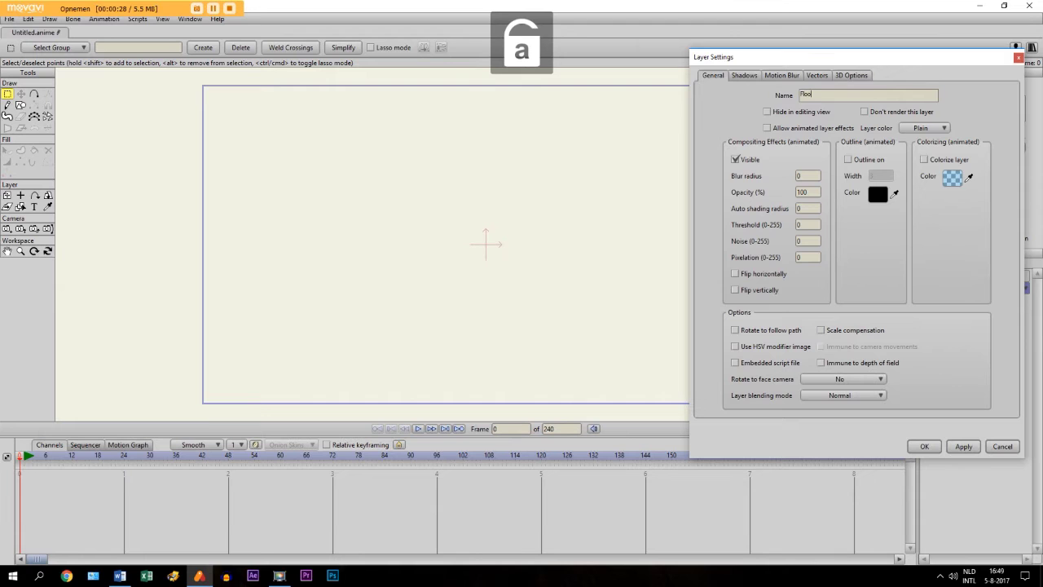
pyautogui.write('r')
pyautogui.press('Return')
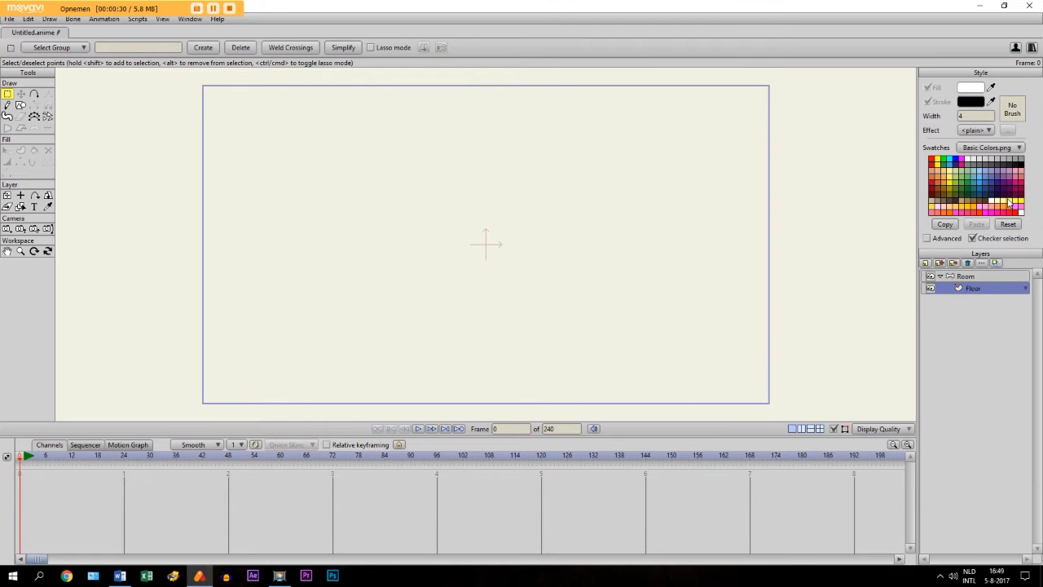
# Draw a pale yellow floor rectangle across the lower part of the canvas, slightly wider than the frame, and centre it roughly
pyautogui.click(1000, 204)
pyautogui.click(20, 105)
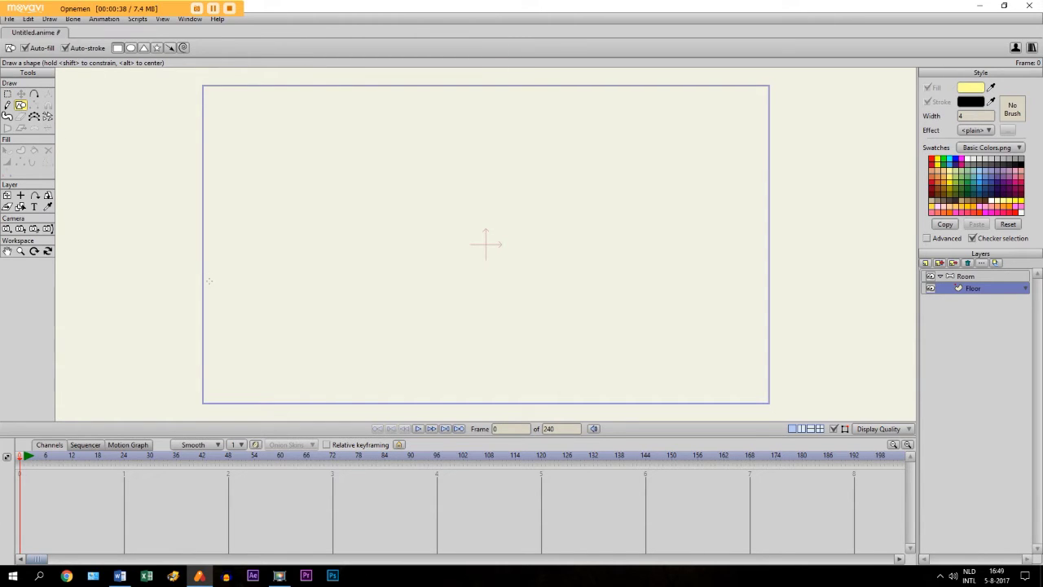
pyautogui.moveTo(196, 283)
pyautogui.mouseDown()
pyautogui.moveTo(303, 378)
pyautogui.moveTo(636, 402)
pyautogui.moveTo(745, 396)
pyautogui.moveTo(778, 414)
pyautogui.mouseUp()
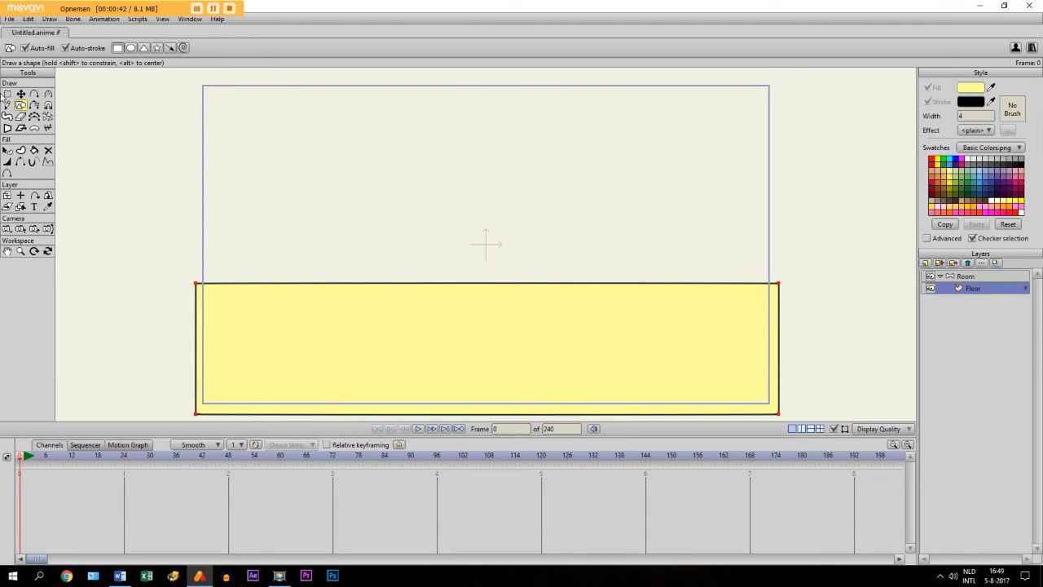
pyautogui.press('t')
pyautogui.moveTo(320, 307)
pyautogui.mouseDown()
pyautogui.moveTo(328, 326)
pyautogui.moveTo(321, 319)
pyautogui.mouseUp()
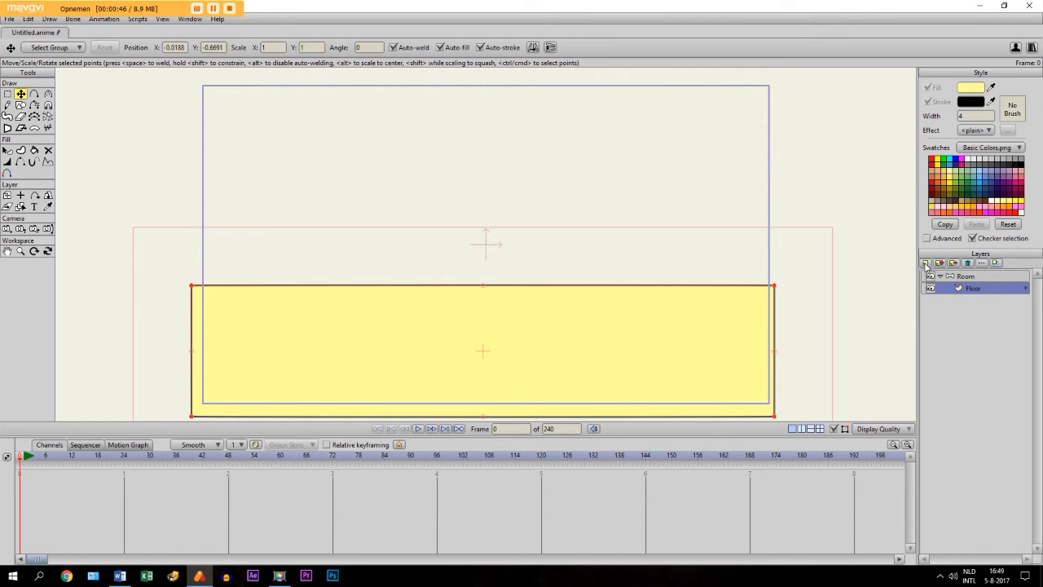
# Add a vector layer named Wall above Floor in the Room group
pyautogui.click(926, 263)
pyautogui.click(933, 280)
pyautogui.press('capslock')
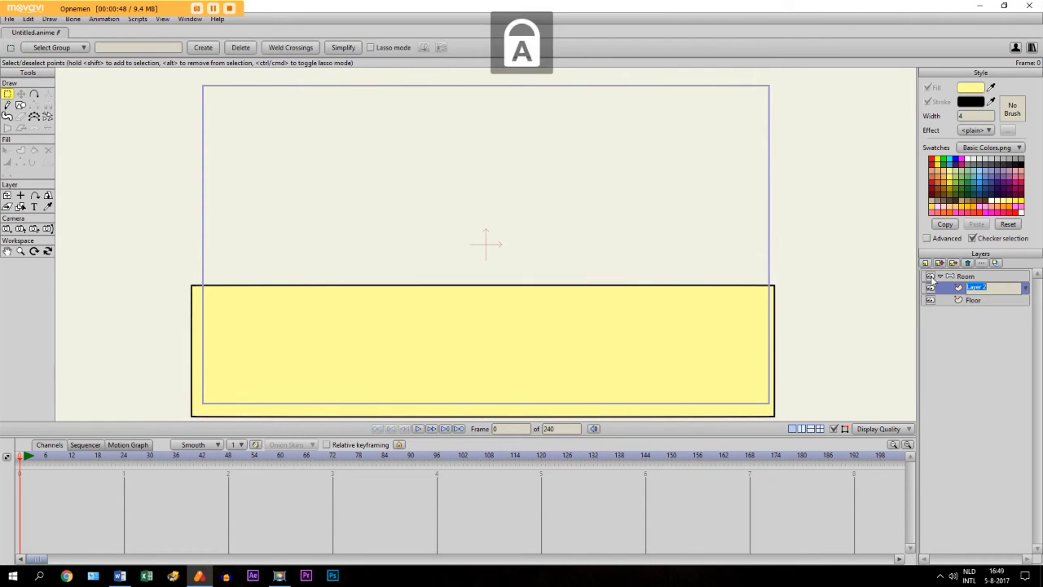
pyautogui.write('W')
pyautogui.press('capslock')
pyautogui.write('all')
pyautogui.press('Return')
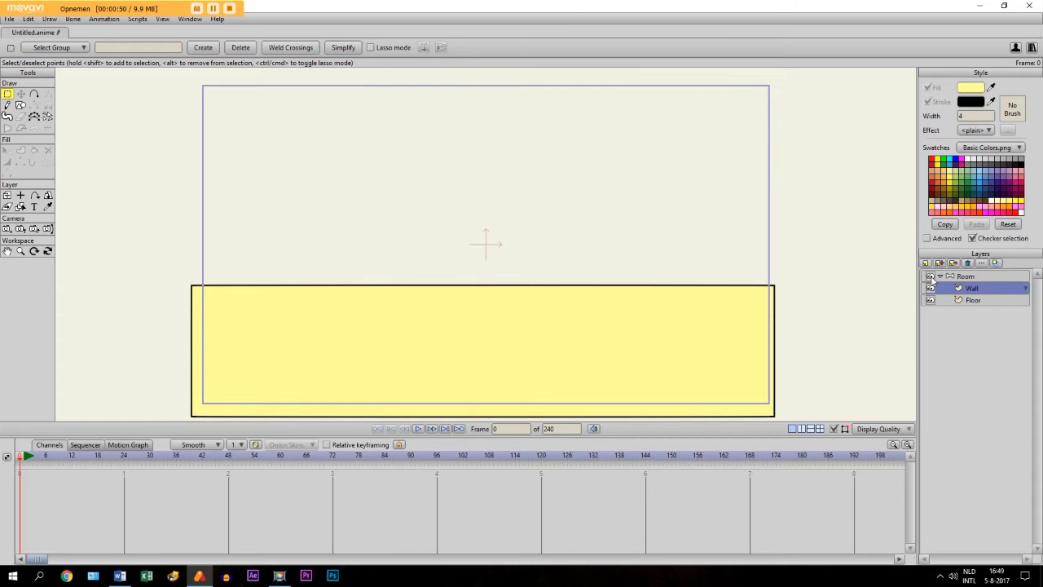
# Draw a light brown wall rectangle from just above the frame down over the floor's upper edge
pyautogui.click(20, 105)
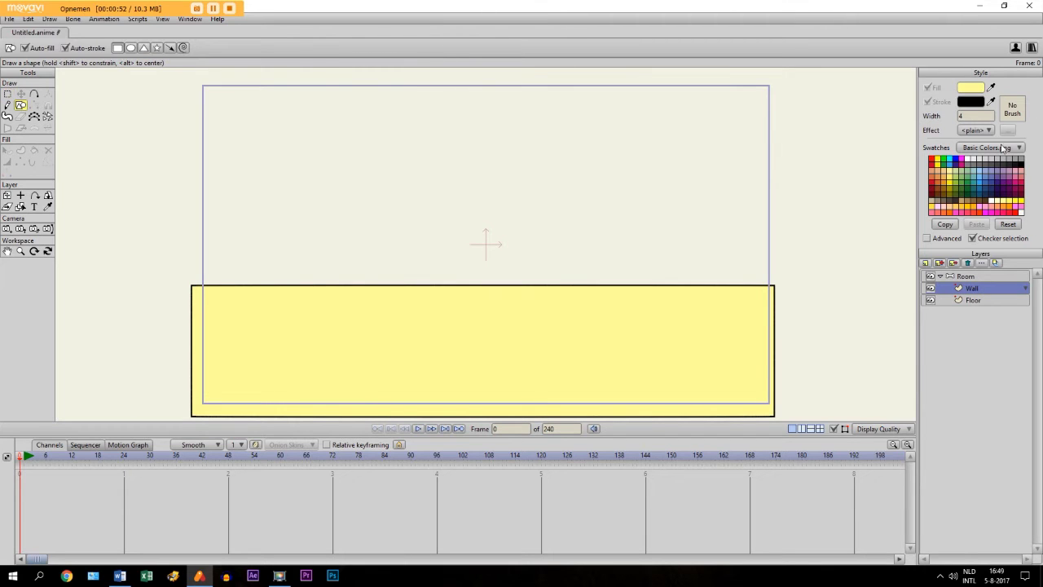
pyautogui.click(969, 205)
pyautogui.moveTo(194, 77)
pyautogui.mouseDown()
pyautogui.moveTo(370, 223)
pyautogui.moveTo(610, 284)
pyautogui.moveTo(773, 308)
pyautogui.mouseUp()
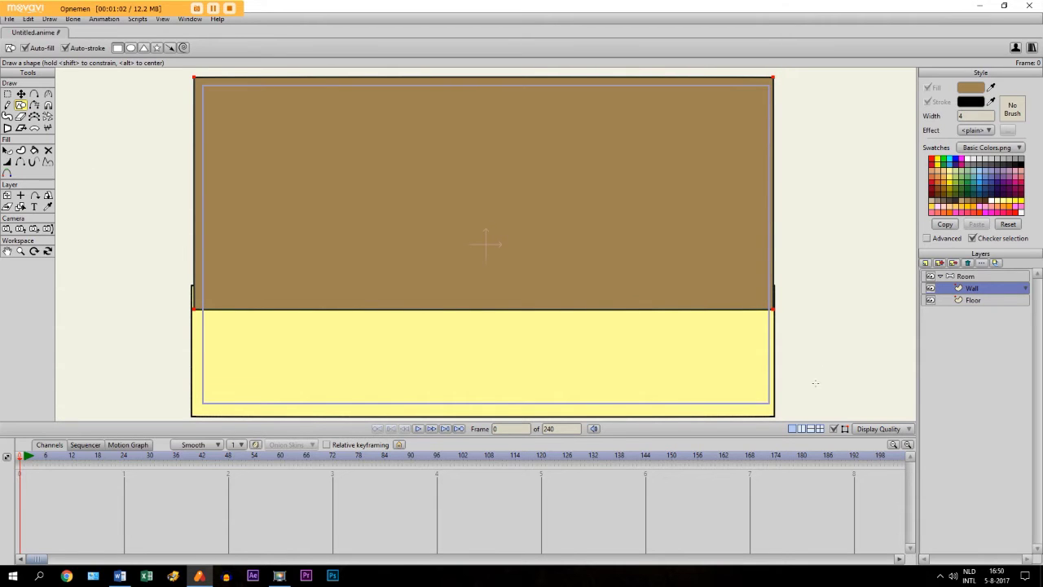
# Add a vector layer named Door above Wall in the Room group
pyautogui.click(927, 263)
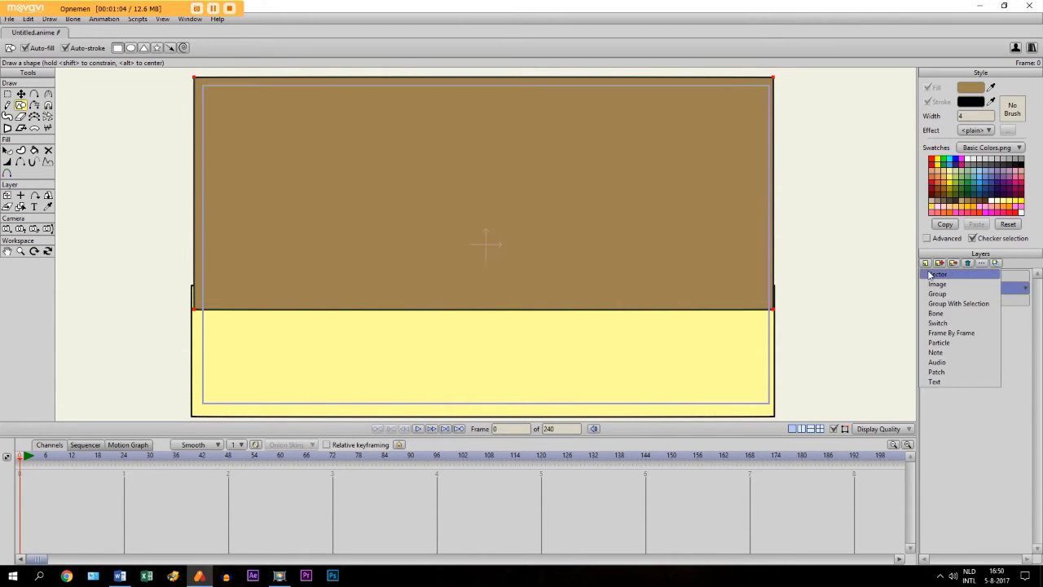
pyautogui.click(930, 275)
pyautogui.press('capslock')
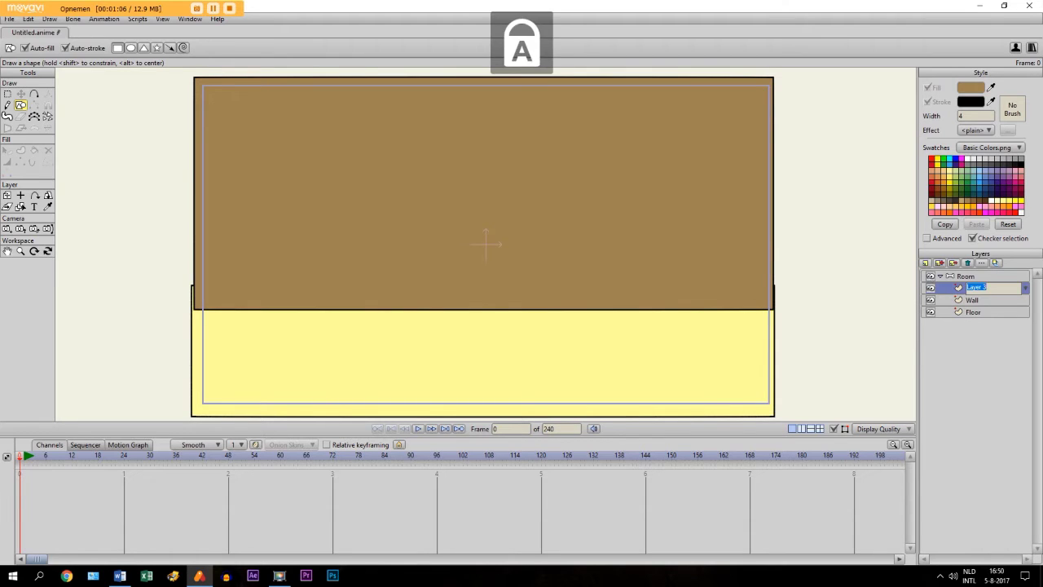
pyautogui.write('D')
pyautogui.press('capslock')
pyautogui.write('oor')
pyautogui.press('Return')
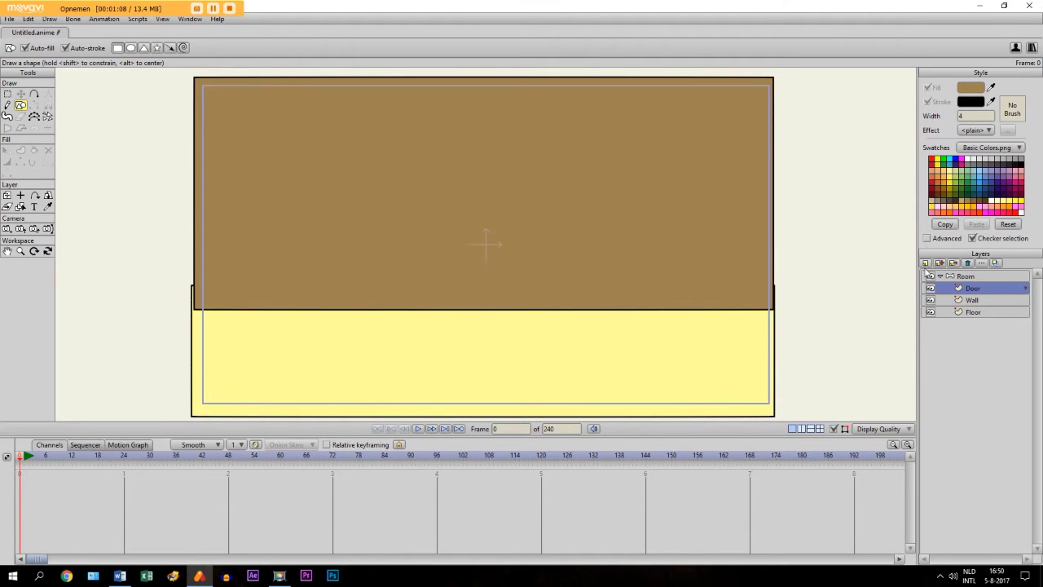
# Draw a tall dark brown door rectangle near the middle of the wall, standing on its lower edge, and check it by toggling the layer's visibility
pyautogui.click(942, 199)
pyautogui.moveTo(421, 309); pyautogui.dragTo(528, 134)
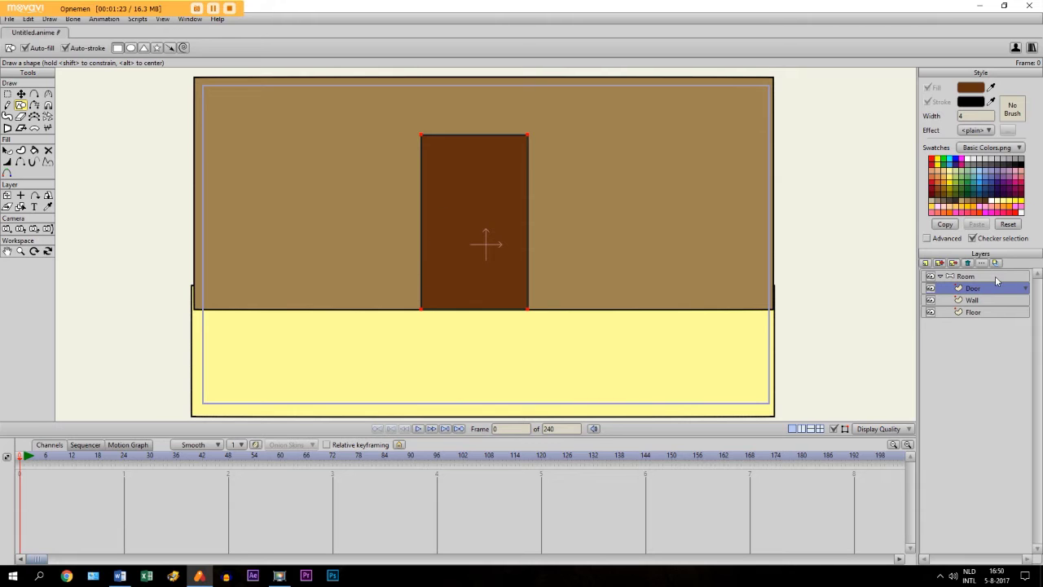
pyautogui.click(931, 289)
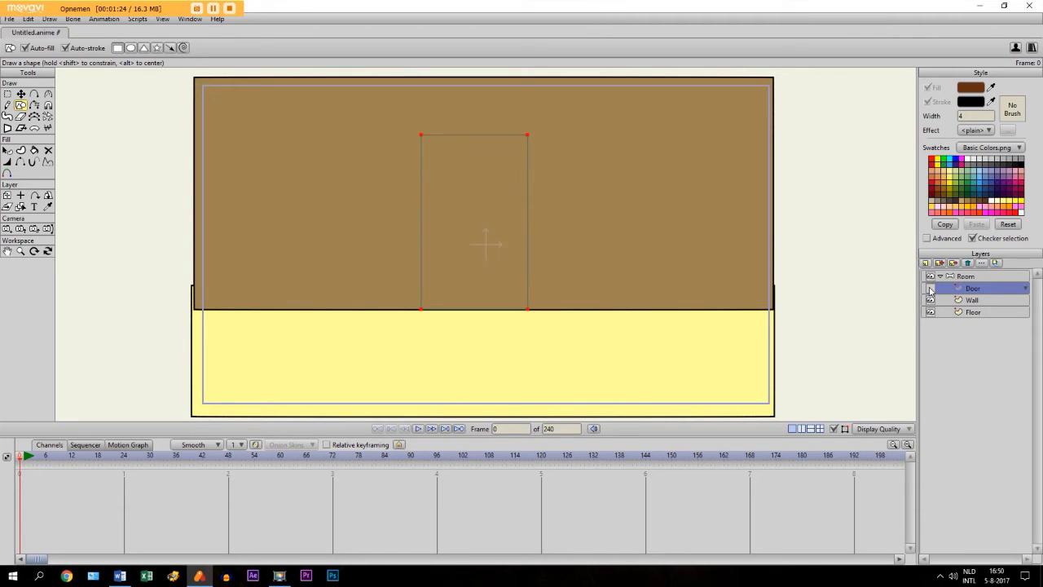
pyautogui.click(930, 289)
# On the Wall layer, add points along the lower edge at the door's base corners and between them
pyautogui.click(958, 301)
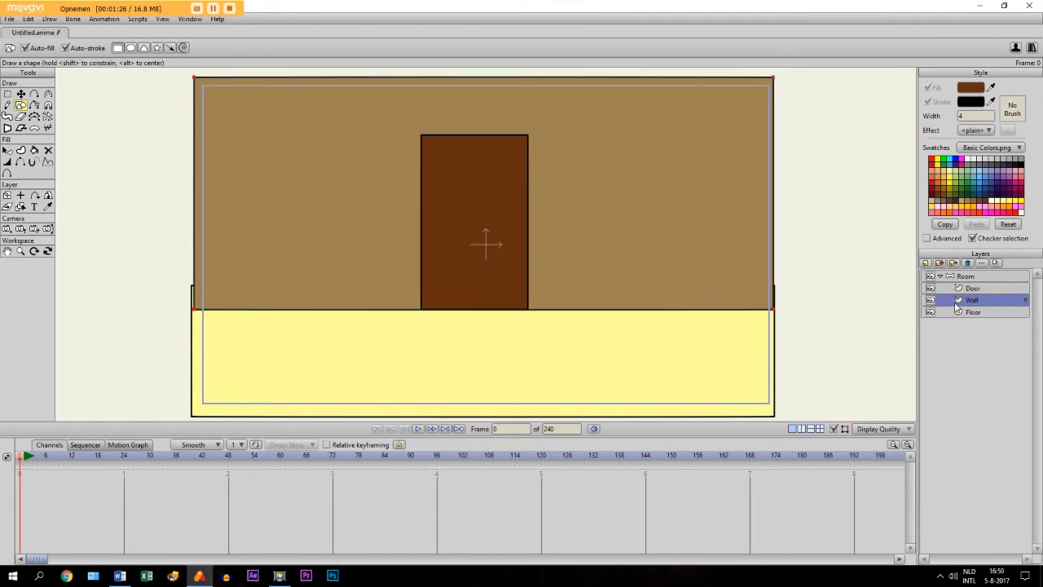
pyautogui.click(6, 251)
pyautogui.scroll(2, 481, 312)
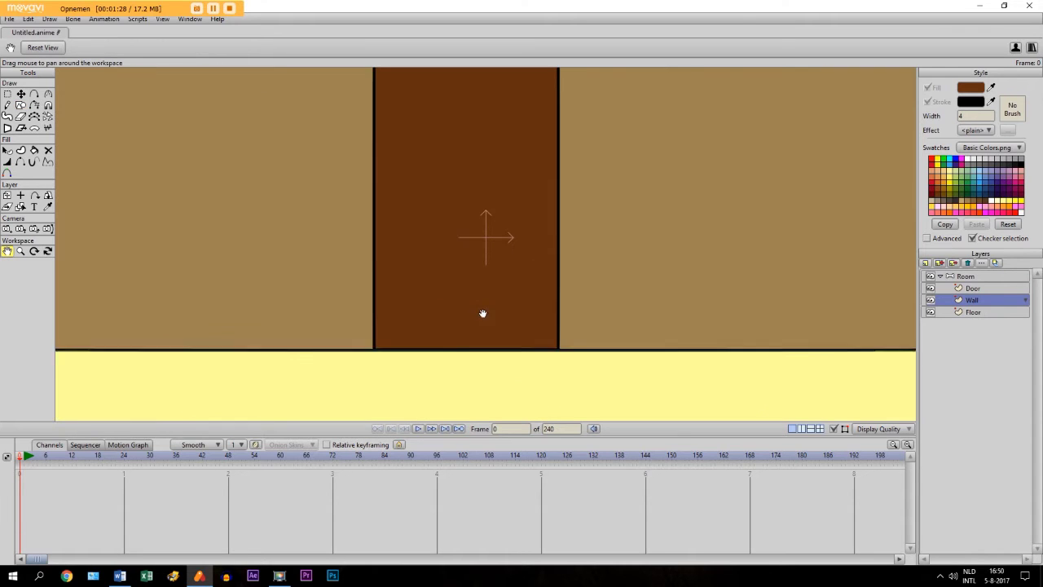
pyautogui.moveTo(482, 312); pyautogui.dragTo(514, 275)
pyautogui.click(34, 94)
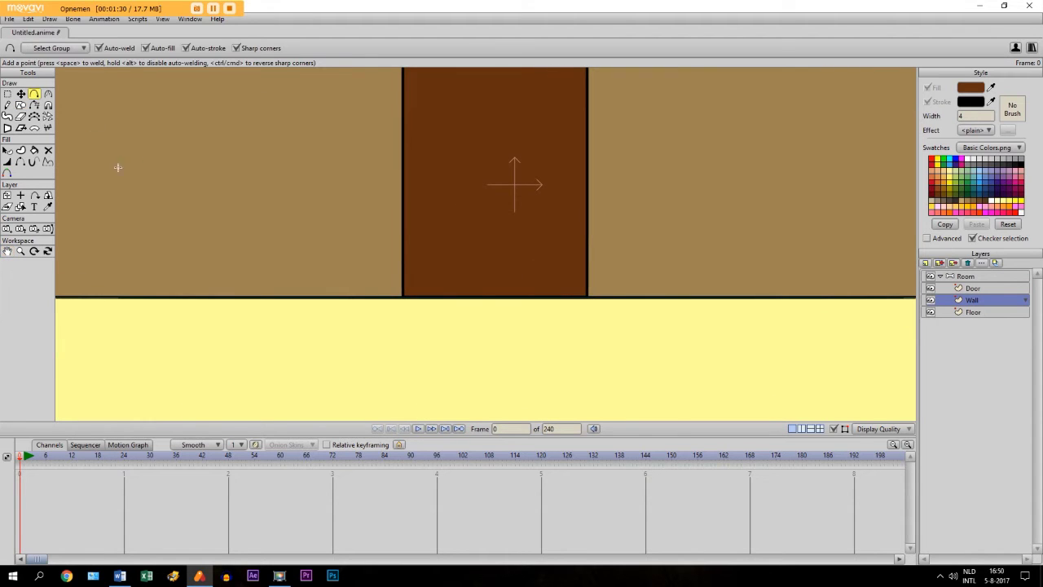
pyautogui.click(444, 297)
pyautogui.click(506, 297)
pyautogui.moveTo(514, 296); pyautogui.dragTo(563, 295)
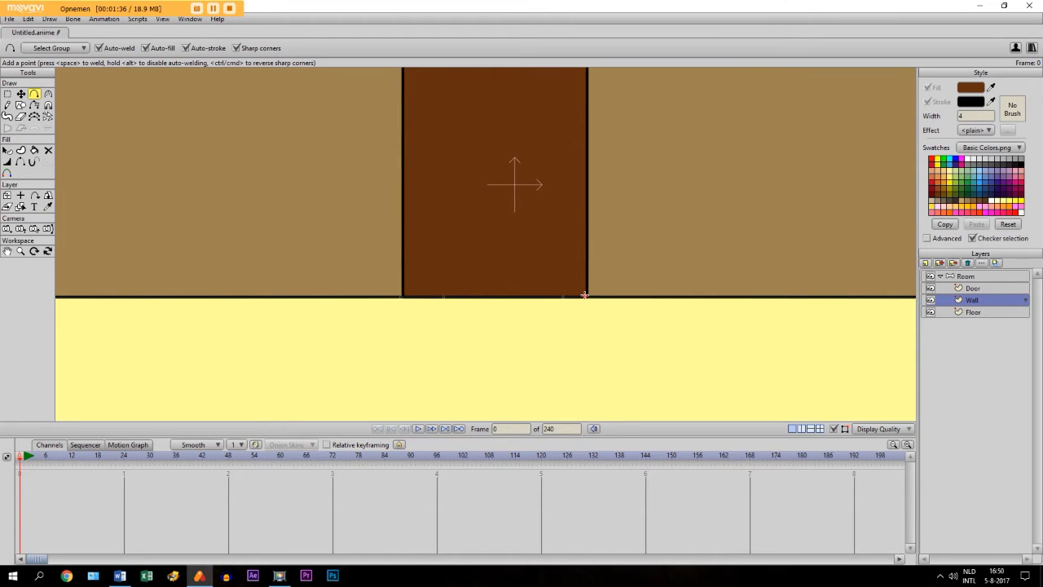
pyautogui.click(584, 296)
# Move the wall's inner left point at the door base up onto the door's upper-left corner
pyautogui.click(20, 94)
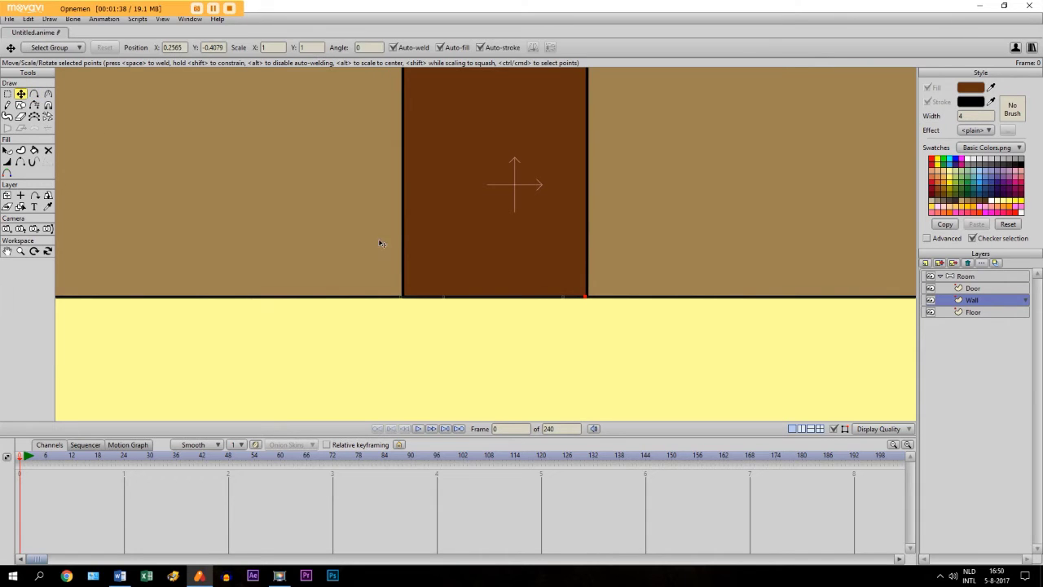
pyautogui.moveTo(447, 296); pyautogui.dragTo(433, 84)
pyautogui.scroll(-2, 418, 163)
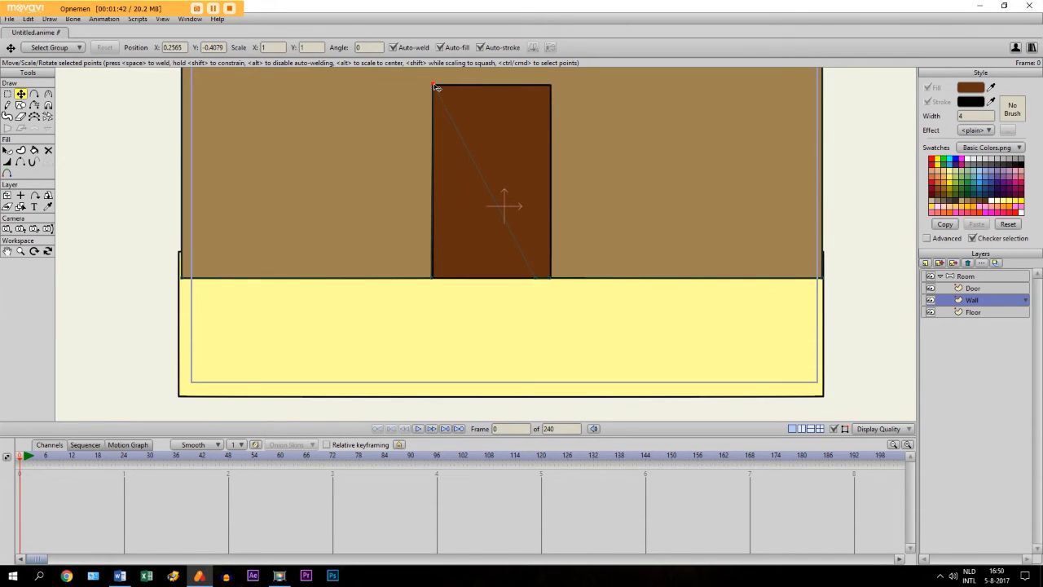
pyautogui.click(7, 251)
pyautogui.moveTo(447, 185); pyautogui.dragTo(480, 291)
pyautogui.scroll(6, 480, 291)
pyautogui.moveTo(455, 207); pyautogui.dragTo(500, 396)
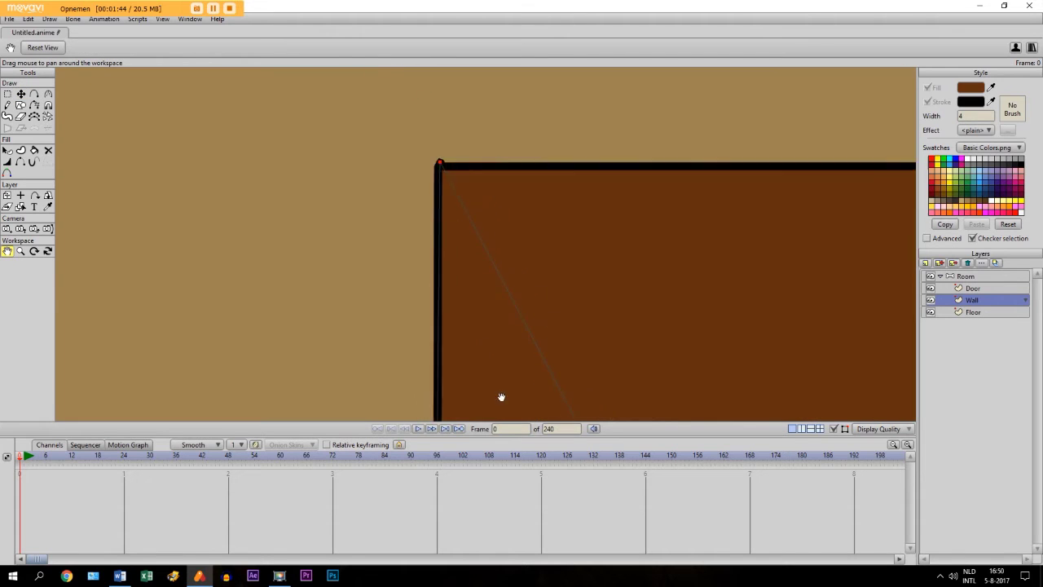
pyautogui.scroll(3, 480, 351)
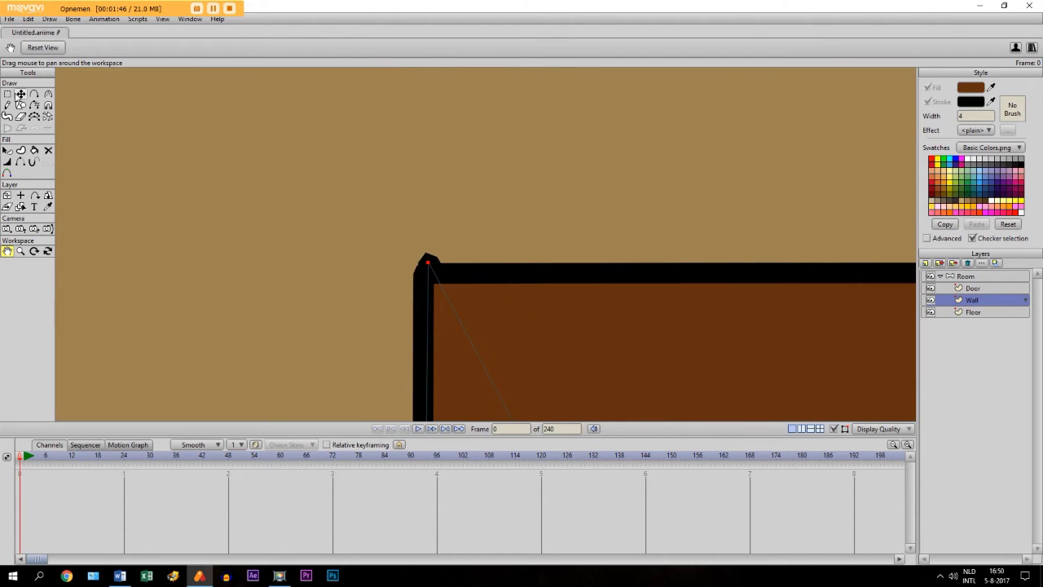
pyautogui.click(20, 94)
pyautogui.moveTo(429, 264); pyautogui.dragTo(425, 275)
# Move the wall's inner right point at the door base up onto the door's upper-right corner to complete the doorway cut-out
pyautogui.click(8, 251)
pyautogui.scroll(-4, 586, 319)
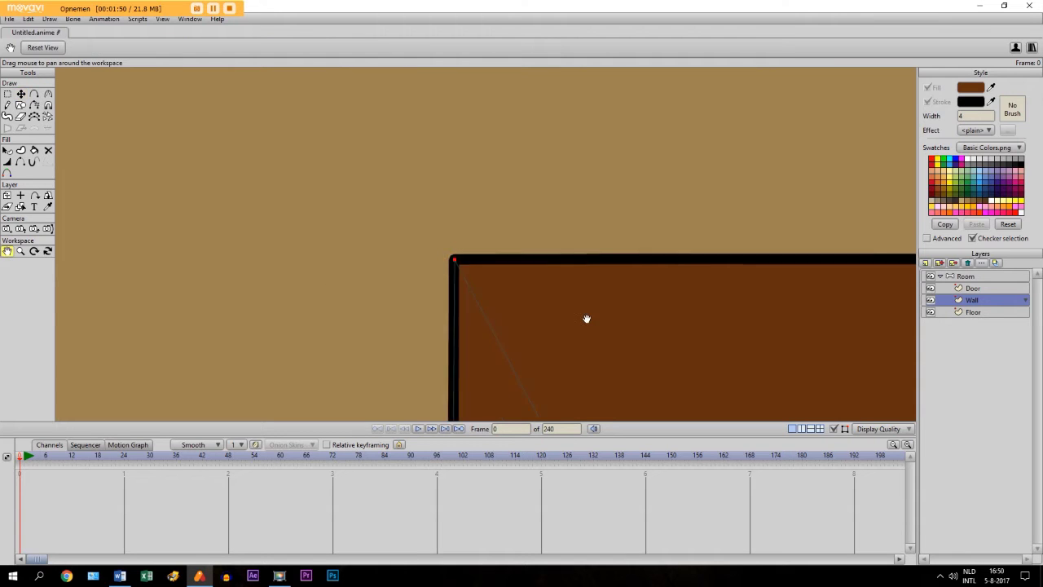
pyautogui.moveTo(627, 325); pyautogui.dragTo(494, 188)
pyautogui.scroll(-6, 489, 224)
pyautogui.moveTo(615, 302); pyautogui.dragTo(521, 110)
pyautogui.scroll(6, 488, 255)
pyautogui.moveTo(481, 297); pyautogui.dragTo(471, 473)
pyautogui.scroll(-1, 449, 177)
pyautogui.moveTo(392, 78); pyautogui.dragTo(374, 268)
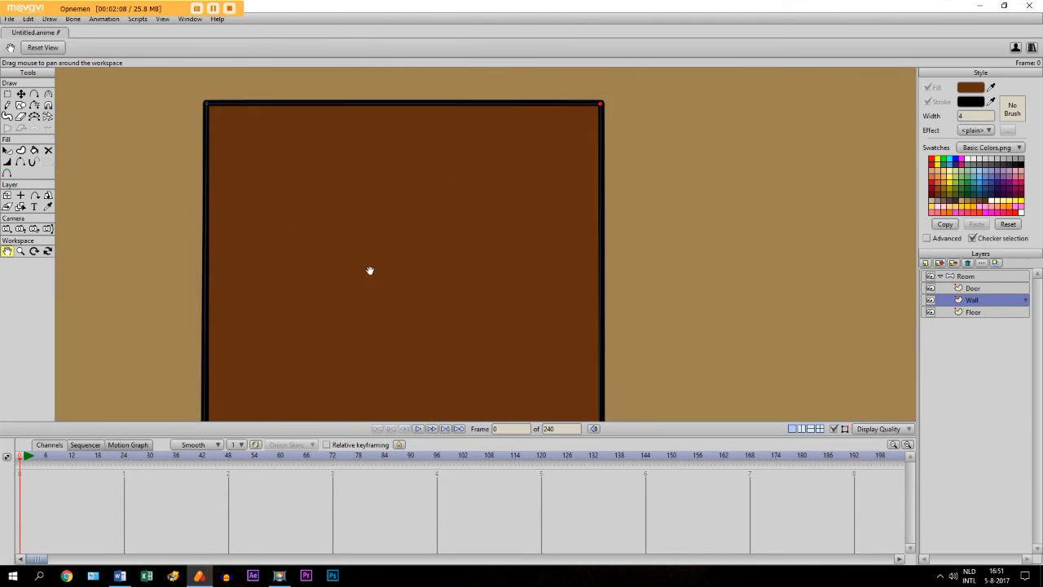
pyautogui.scroll(-3, 370, 270)
pyautogui.scroll(4, 440, 235)
pyautogui.moveTo(370, 271); pyautogui.dragTo(234, 196)
pyautogui.scroll(-3, 480, 196)
pyautogui.scroll(3, 234, 196)
pyautogui.click(21, 94)
pyautogui.moveTo(376, 341); pyautogui.dragTo(374, 340)
pyautogui.click(8, 251)
pyautogui.scroll(-3, 383, 180)
pyautogui.moveTo(375, 114); pyautogui.dragTo(400, 392)
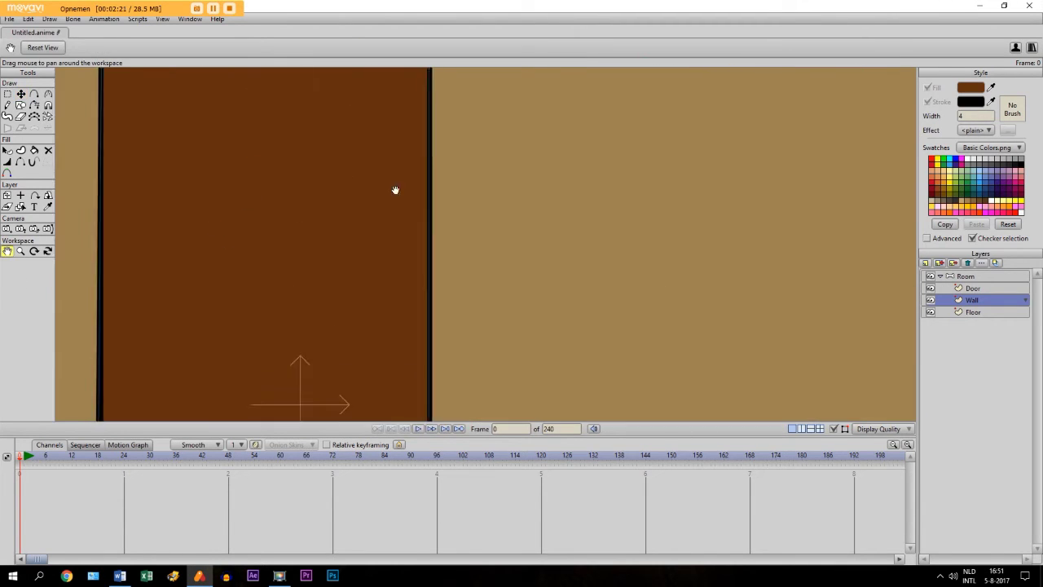
# Hide the Door layer to inspect the doorway opening in the wall, and show it again
pyautogui.scroll(-1, 316, 214)
pyautogui.moveTo(316, 215); pyautogui.dragTo(464, 144)
pyautogui.scroll(-6, 507, 178)
pyautogui.scroll(4, 468, 193)
pyautogui.moveTo(469, 193); pyautogui.dragTo(320, 293)
pyautogui.moveTo(350, 248); pyautogui.dragTo(379, 203)
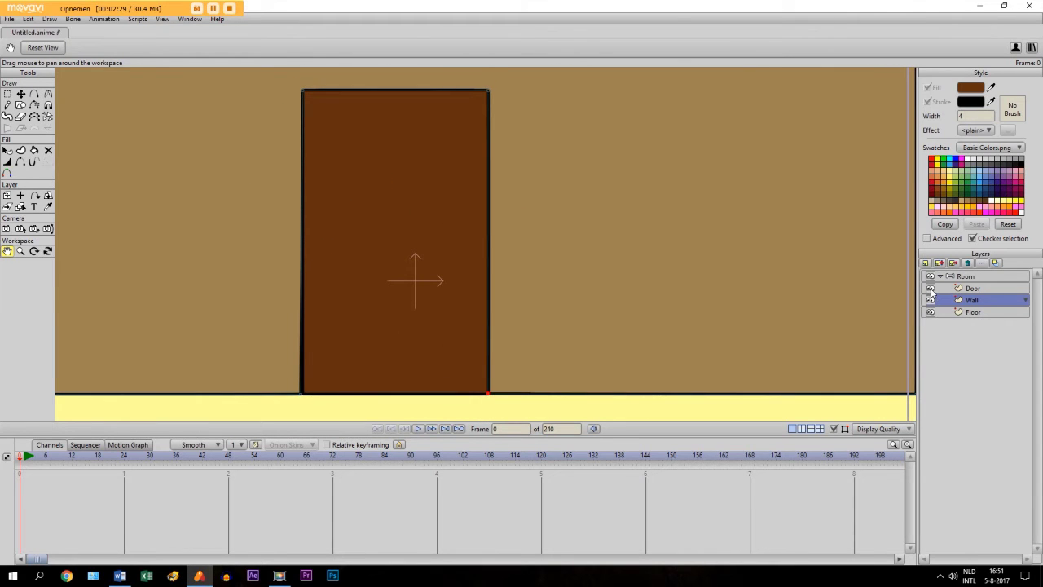
pyautogui.click(931, 288)
pyautogui.scroll(-1, 343, 151)
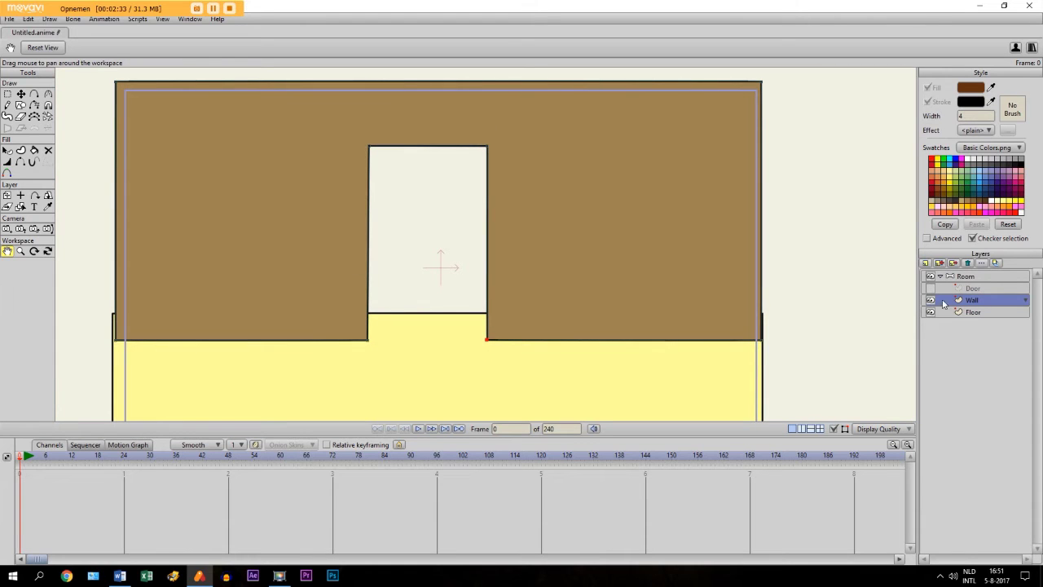
pyautogui.click(930, 289)
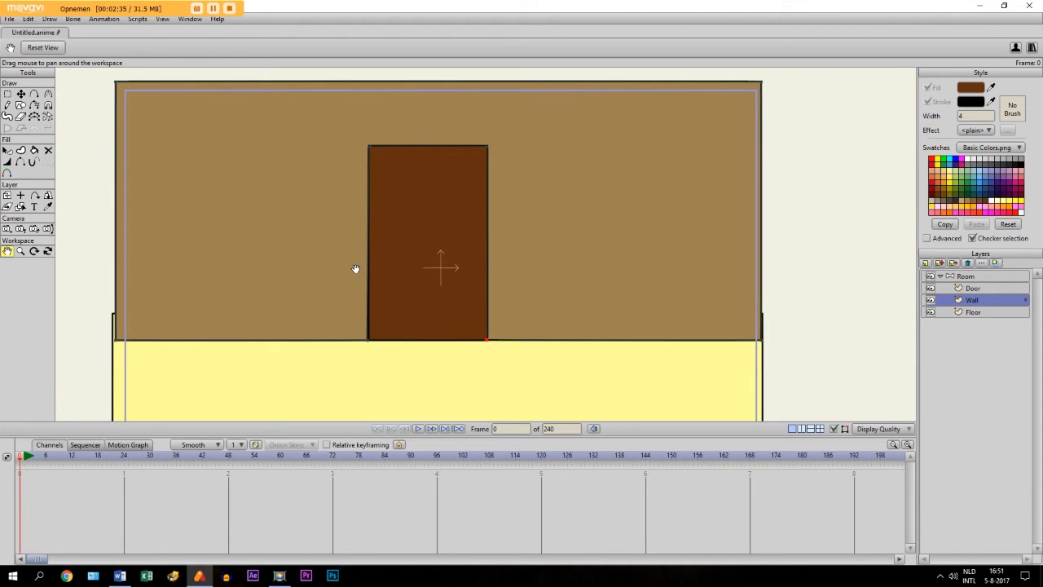
pyautogui.scroll(2, 337, 301)
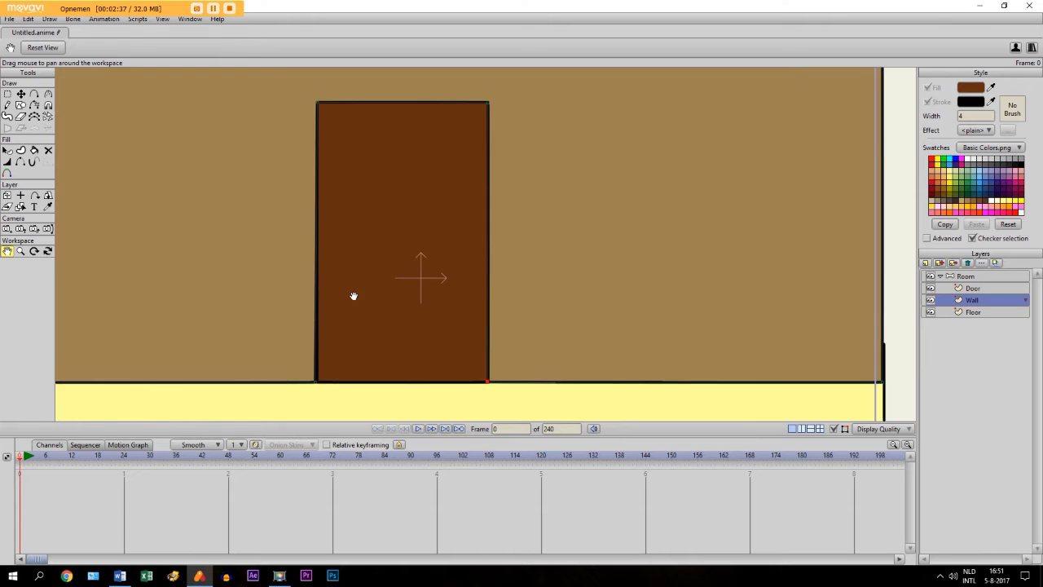
pyautogui.moveTo(445, 333); pyautogui.dragTo(430, 298)
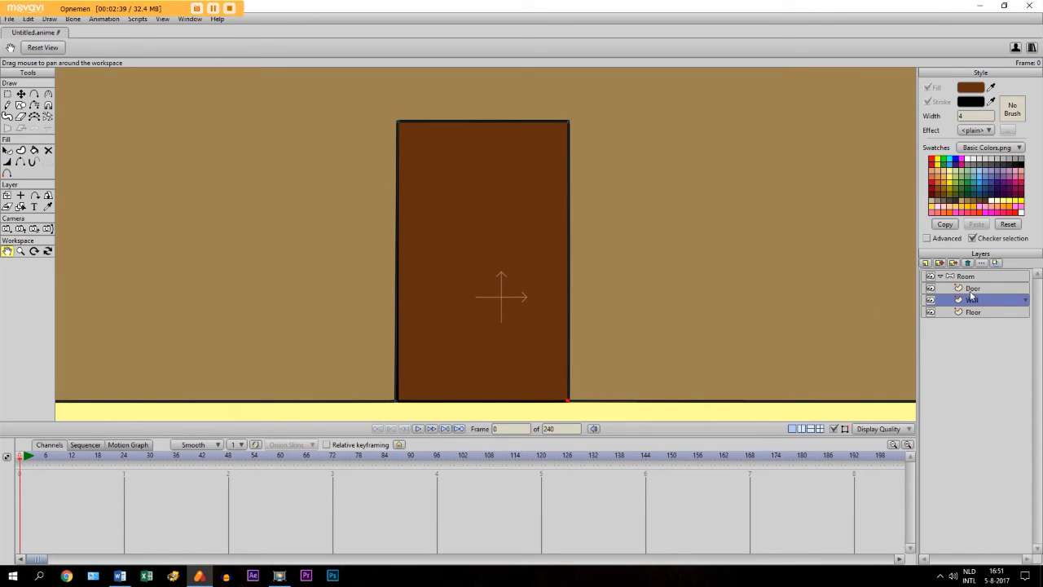
# Add a vector layer directly above the Door layer and name it "Door knob"
pyautogui.click(973, 289)
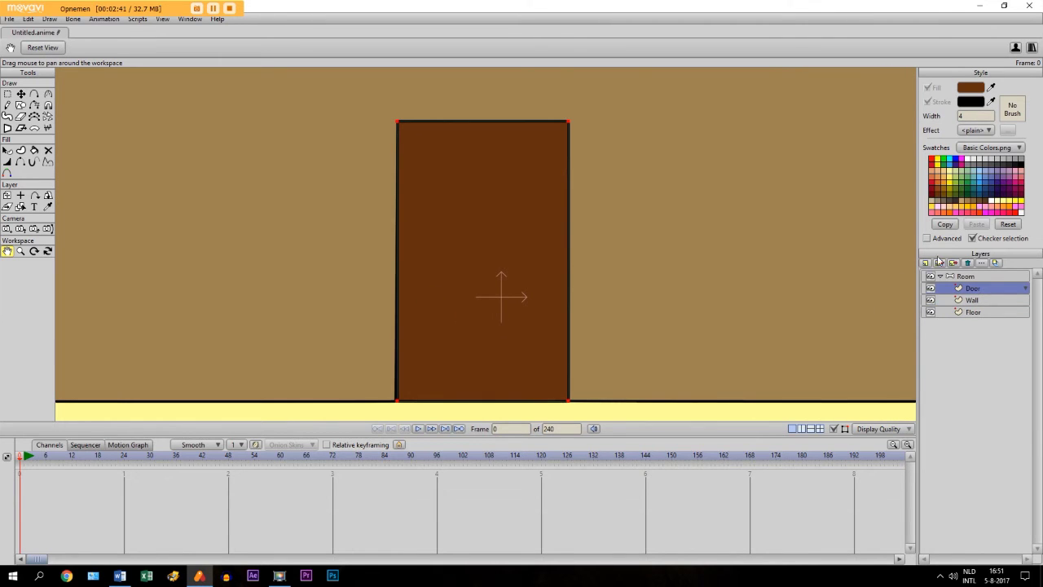
pyautogui.click(927, 262)
pyautogui.click(931, 274)
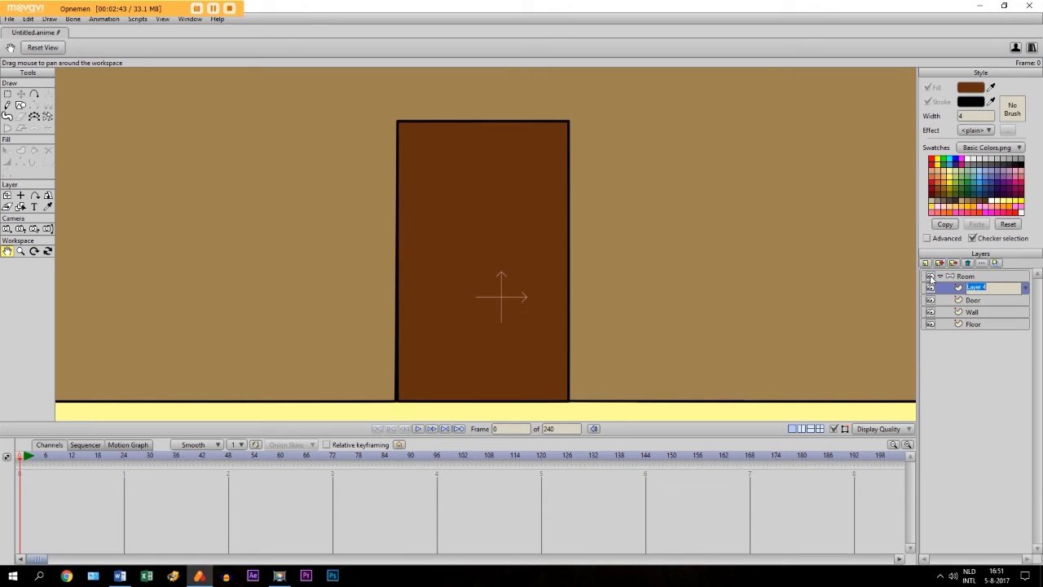
pyautogui.press('capslock')
pyautogui.write('D')
pyautogui.press('capslock')
pyautogui.write('oor knob')
pyautogui.press('Return')
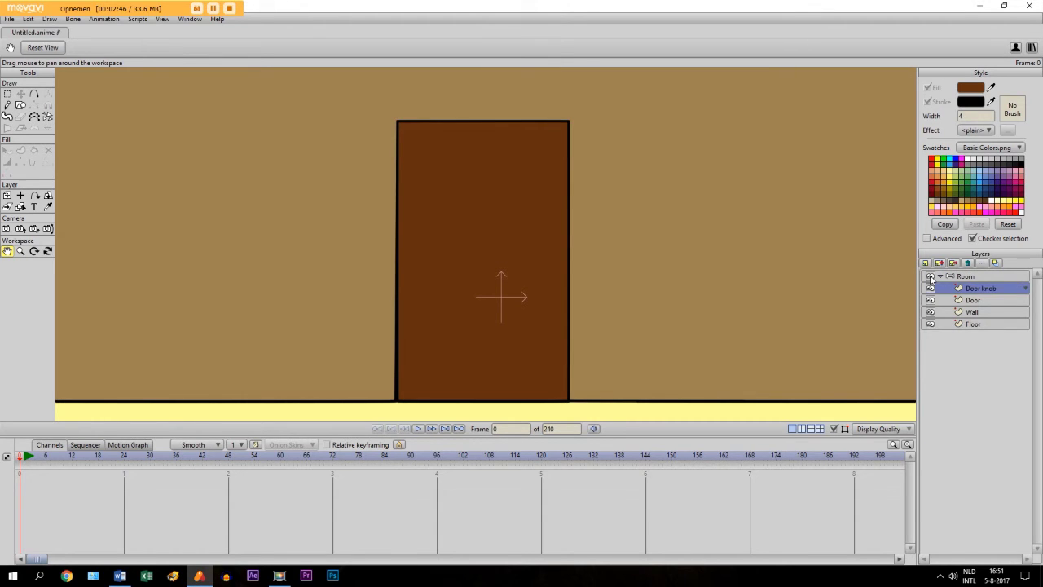
# Draw a small light-tan circle without an outline near the door's left edge, about halfway up, as the knob
pyautogui.click(963, 202)
pyautogui.click(20, 105)
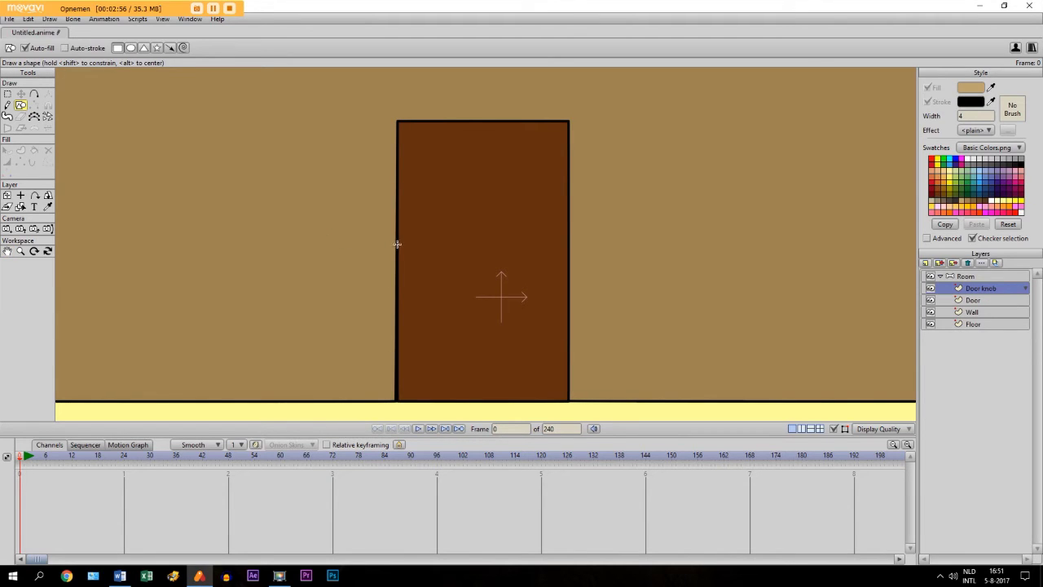
pyautogui.moveTo(405, 239); pyautogui.dragTo(427, 271)
pyautogui.hotkey('ctrl', 'z')
pyautogui.moveTo(411, 244); pyautogui.dragTo(425, 265)
pyautogui.click(19, 94)
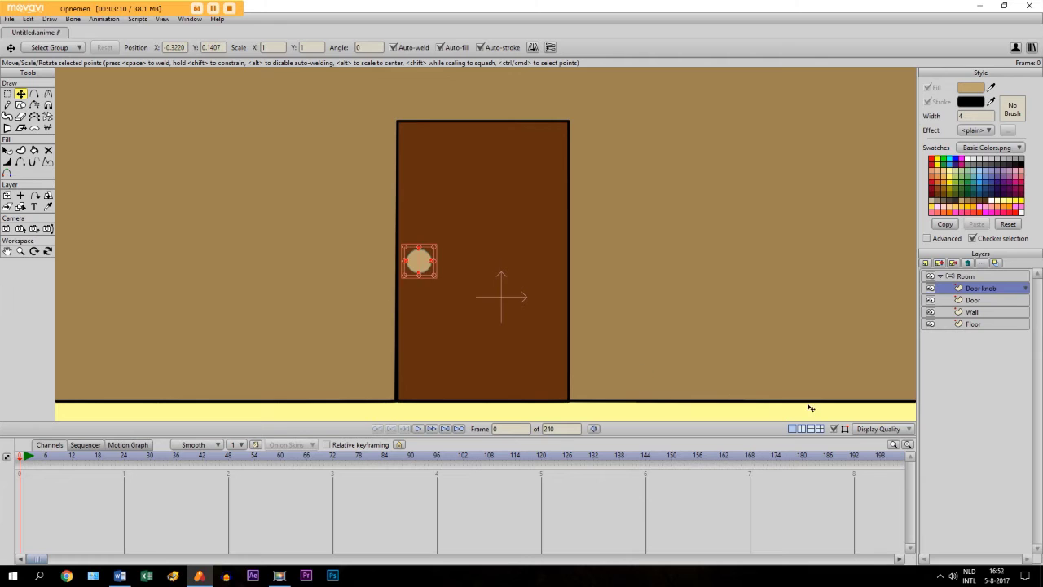
pyautogui.click(966, 327)
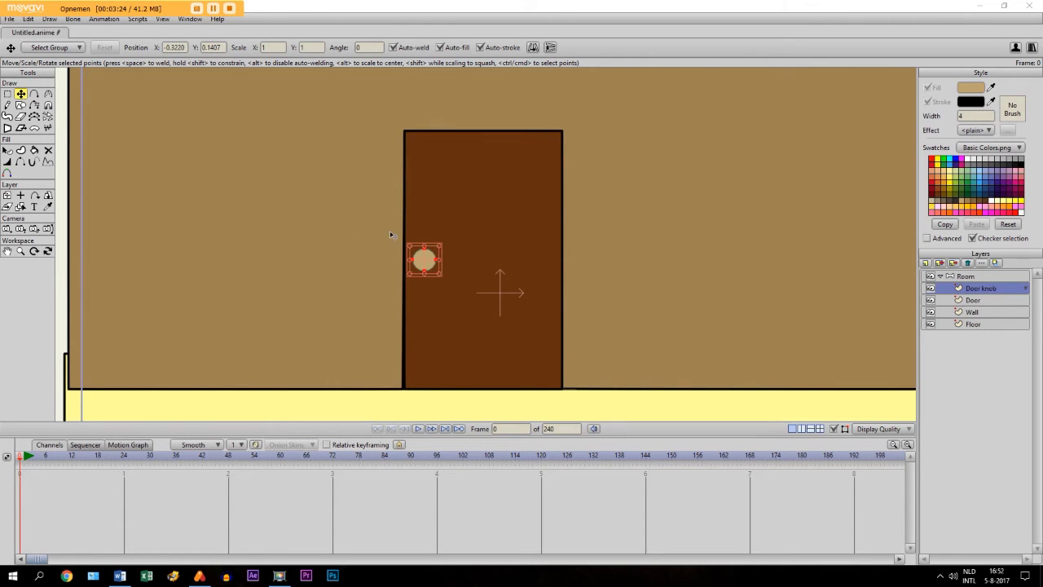
# Add a vector layer above Door knob and name it "Door2"
pyautogui.click(927, 267)
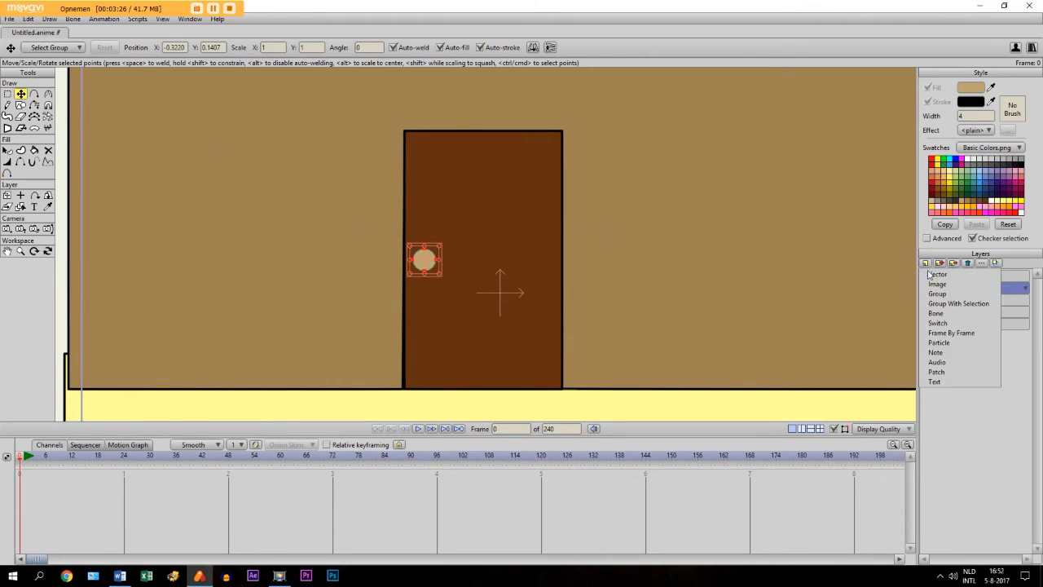
pyautogui.click(942, 273)
pyautogui.press('capslock')
pyautogui.write('D')
pyautogui.press('capslock')
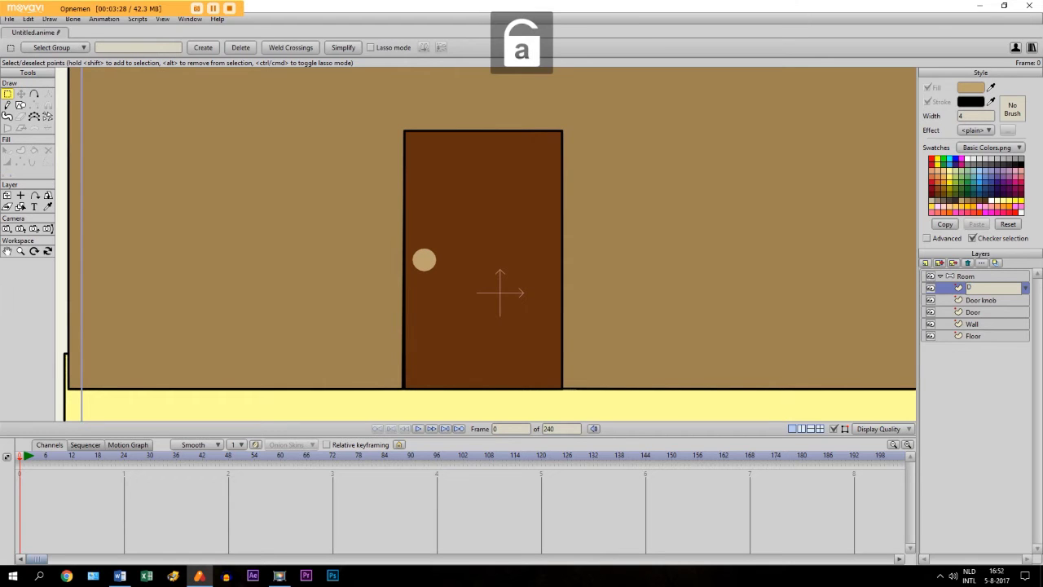
pyautogui.write('oor2')
pyautogui.press('Return')
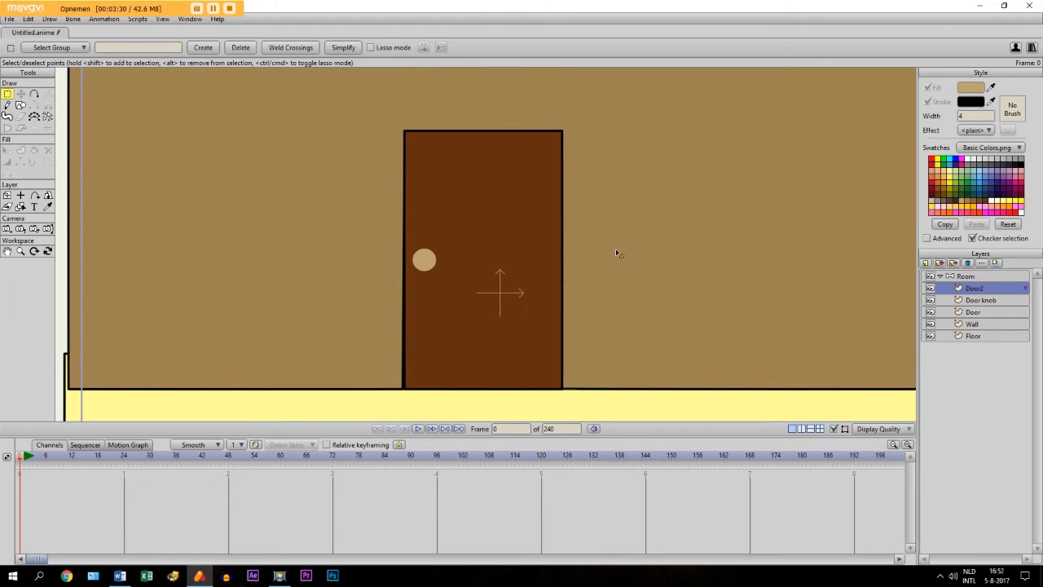
# Sample the door's style and darken the fill colour to 47220A
pyautogui.click(47, 207)
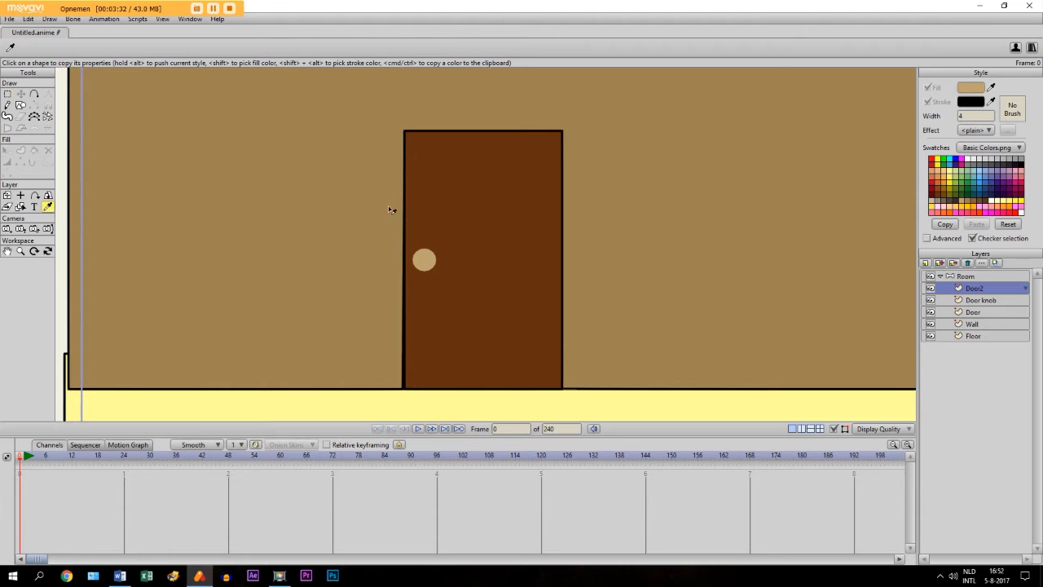
pyautogui.click(445, 185)
pyautogui.click(969, 91)
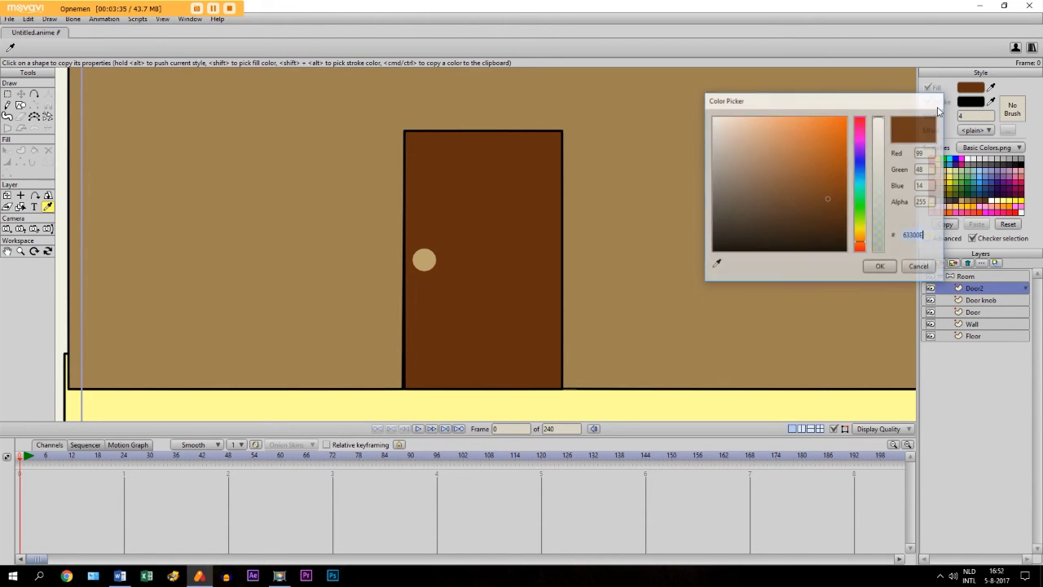
pyautogui.click(828, 214)
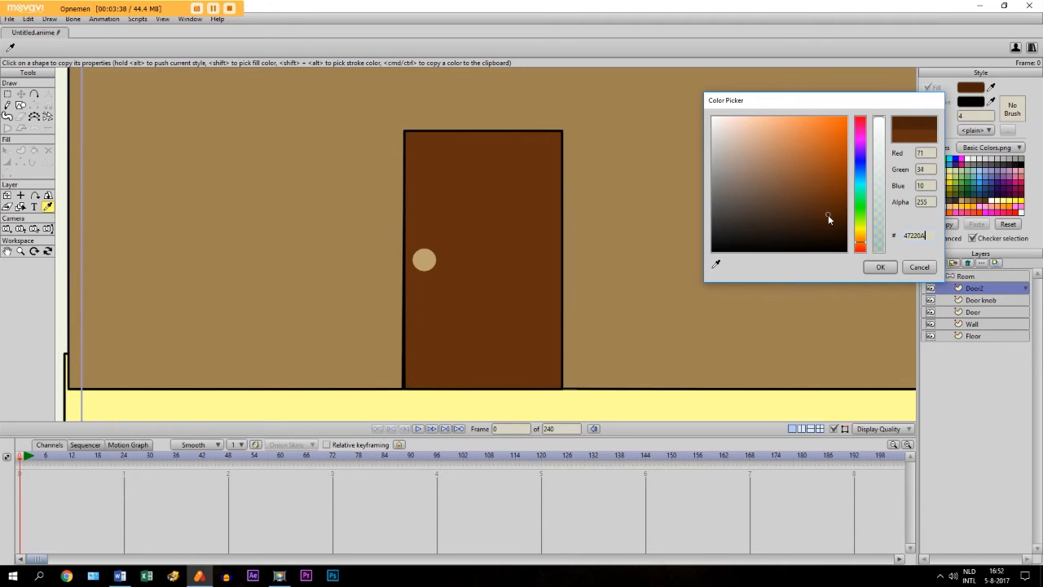
pyautogui.click(881, 270)
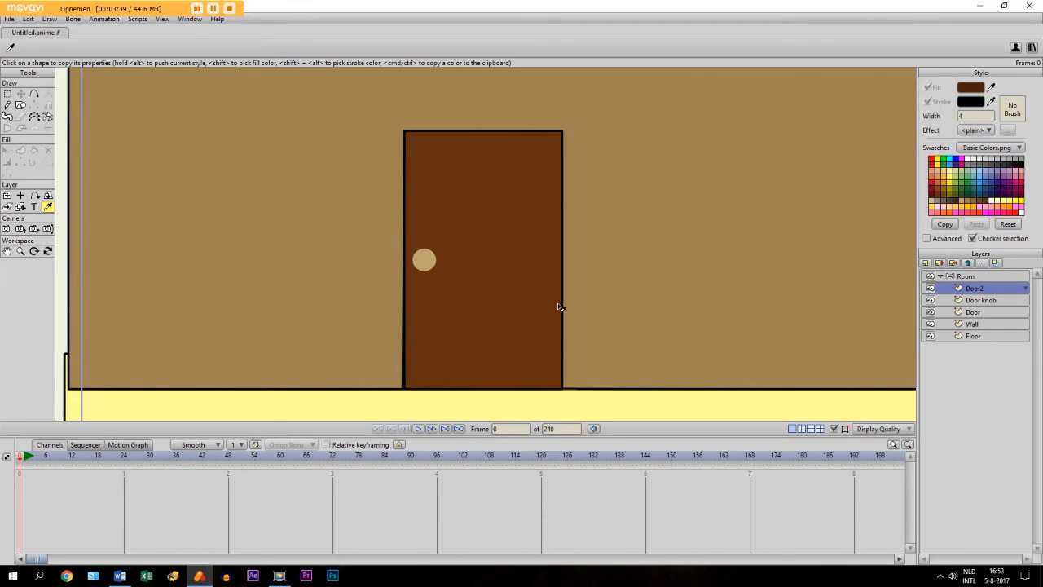
# On Door2, draw a narrow outlined rectangle along the outside of the door's left edge, spanning the door's full height
pyautogui.click(7, 251)
pyautogui.scroll(3, 375, 259)
pyautogui.scroll(-5, 376, 259)
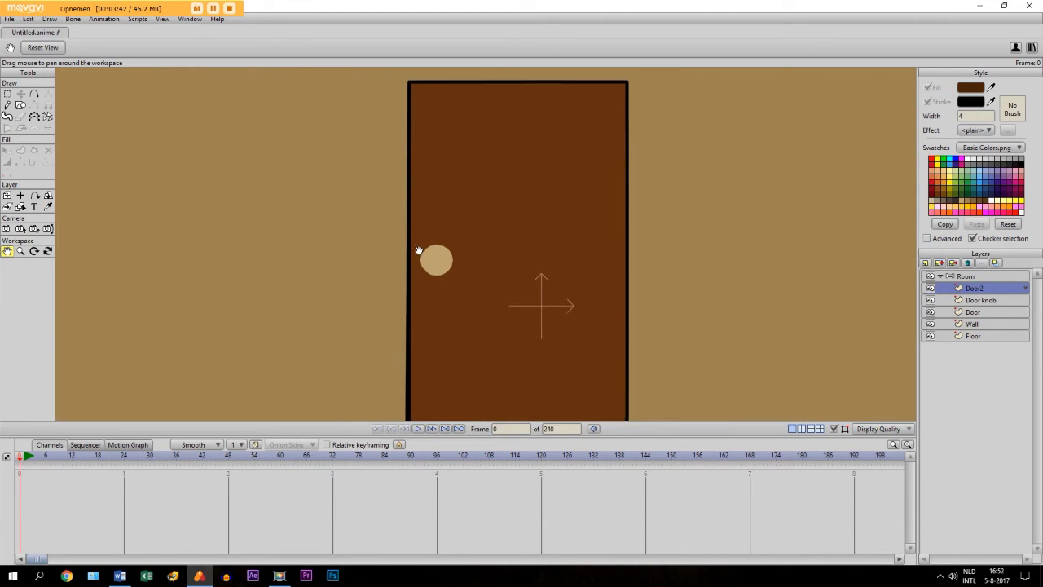
pyautogui.scroll(1, 416, 254)
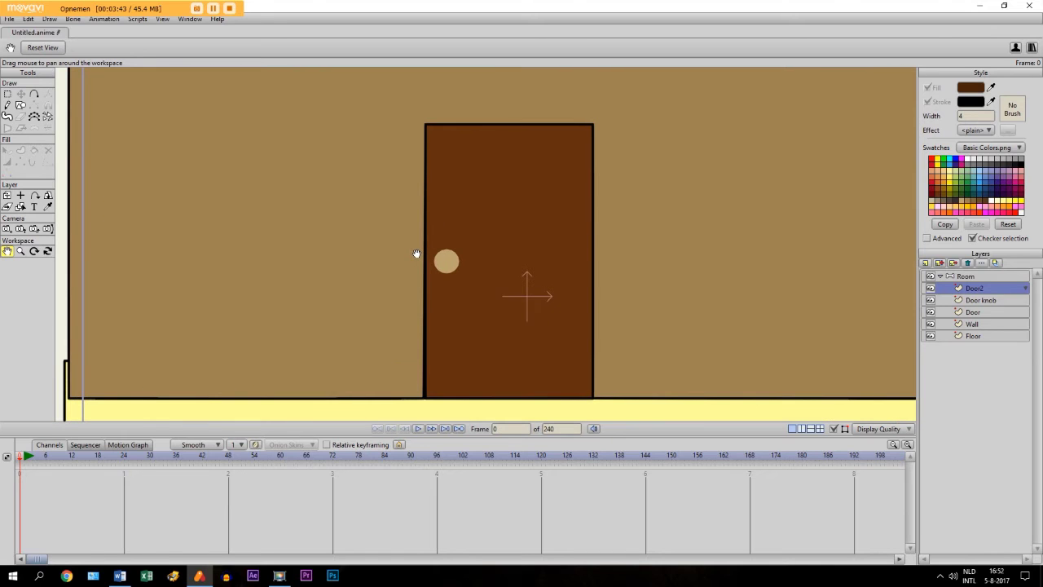
pyautogui.click(20, 106)
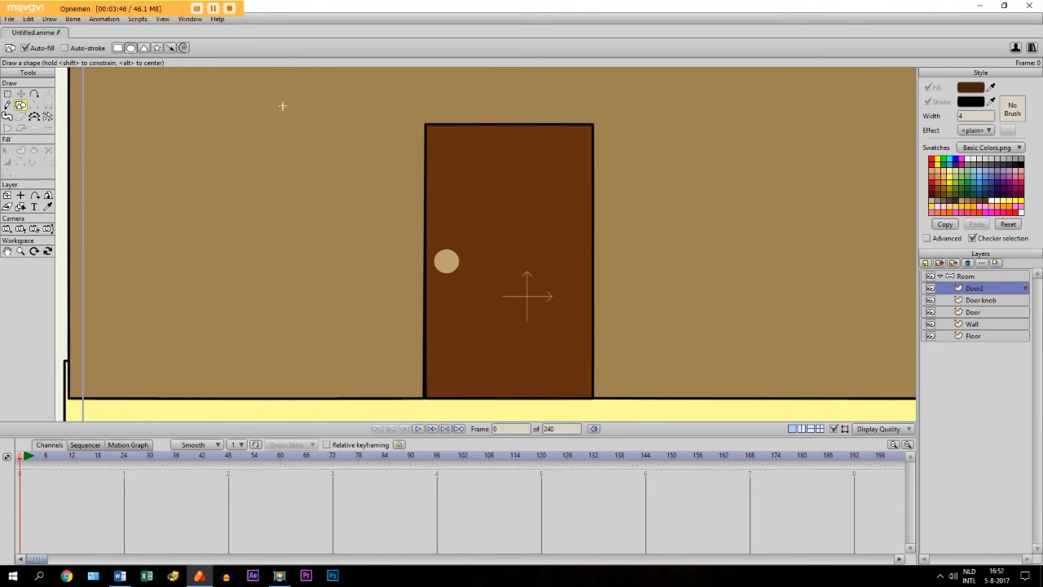
pyautogui.click(118, 47)
pyautogui.moveTo(425, 124); pyautogui.dragTo(406, 397)
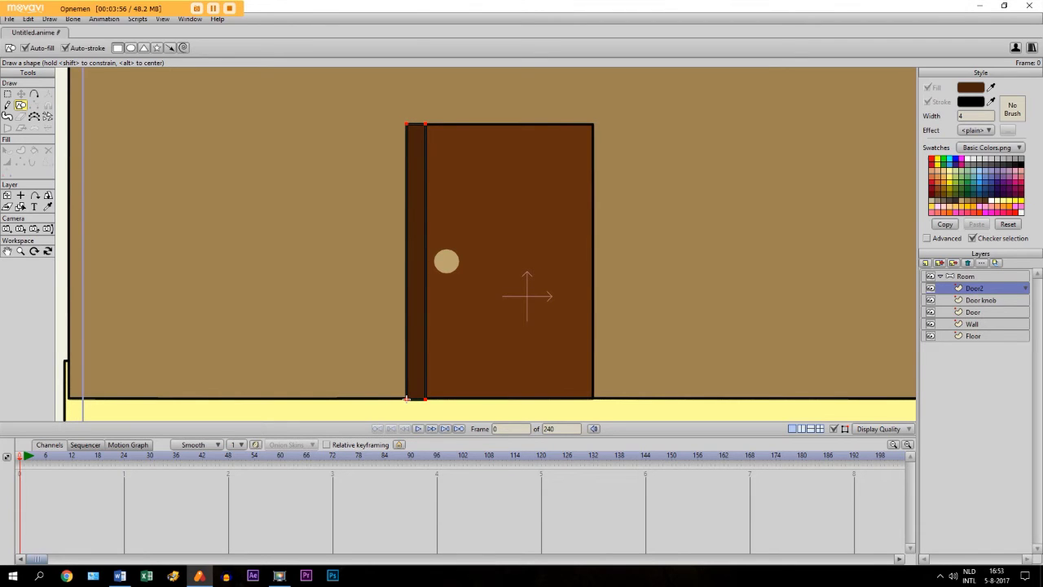
pyautogui.moveTo(406, 399); pyautogui.dragTo(407, 399)
# Raise the bottom edge of the dark strip slightly so its outline lines up with the wall's base line
pyautogui.click(6, 251)
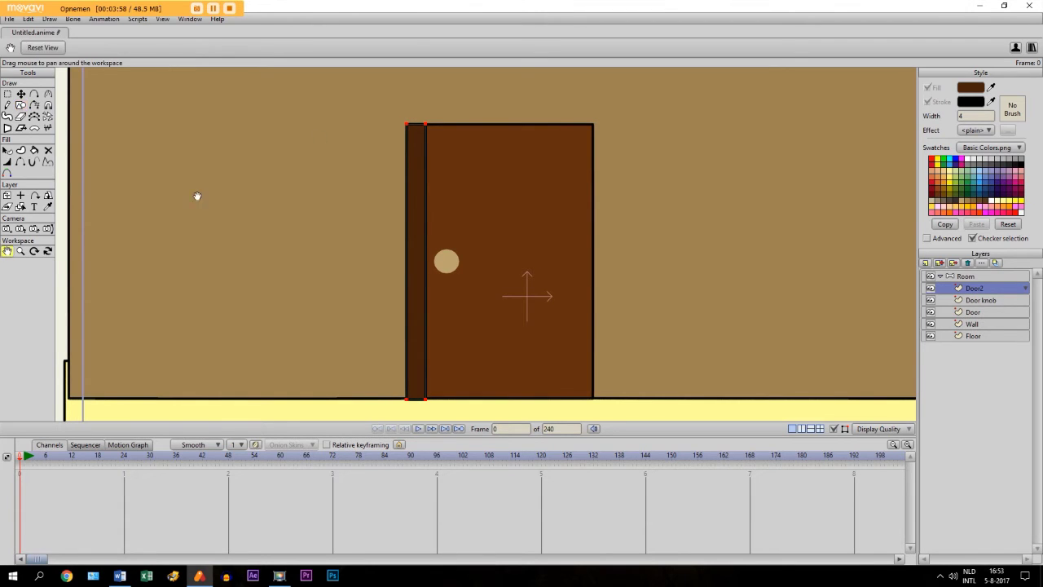
pyautogui.moveTo(322, 140); pyautogui.dragTo(500, 289)
pyautogui.scroll(4, 331, 221)
pyautogui.scroll(6, 382, 245)
pyautogui.click(20, 94)
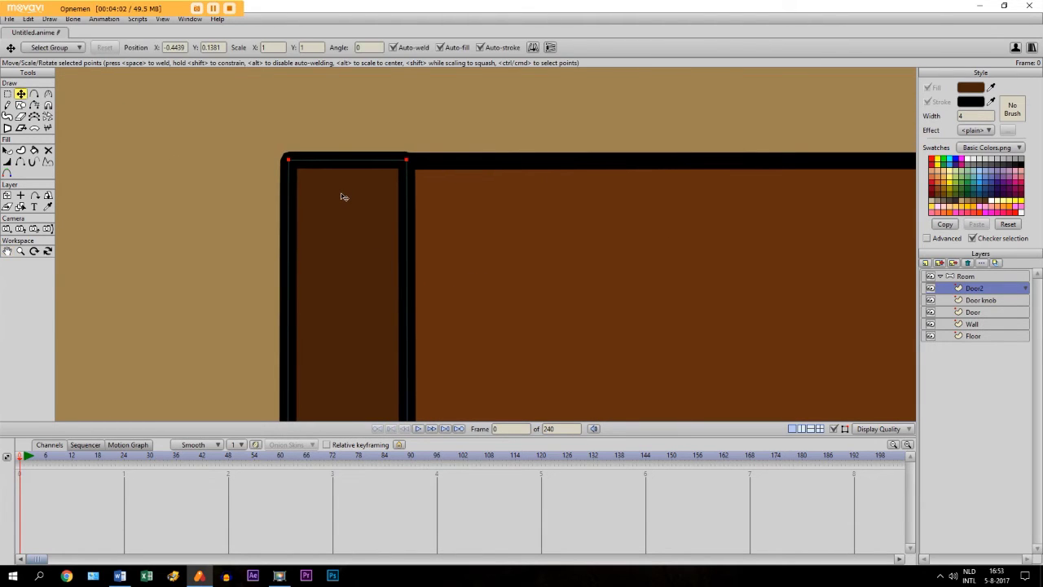
pyautogui.click(6, 251)
pyautogui.moveTo(389, 298); pyautogui.dragTo(393, 161)
pyautogui.scroll(-6, 427, 317)
pyautogui.moveTo(426, 316); pyautogui.dragTo(432, 110)
pyautogui.moveTo(433, 273); pyautogui.dragTo(437, 154)
pyautogui.scroll(5, 435, 245)
pyautogui.moveTo(411, 367); pyautogui.dragTo(431, 65)
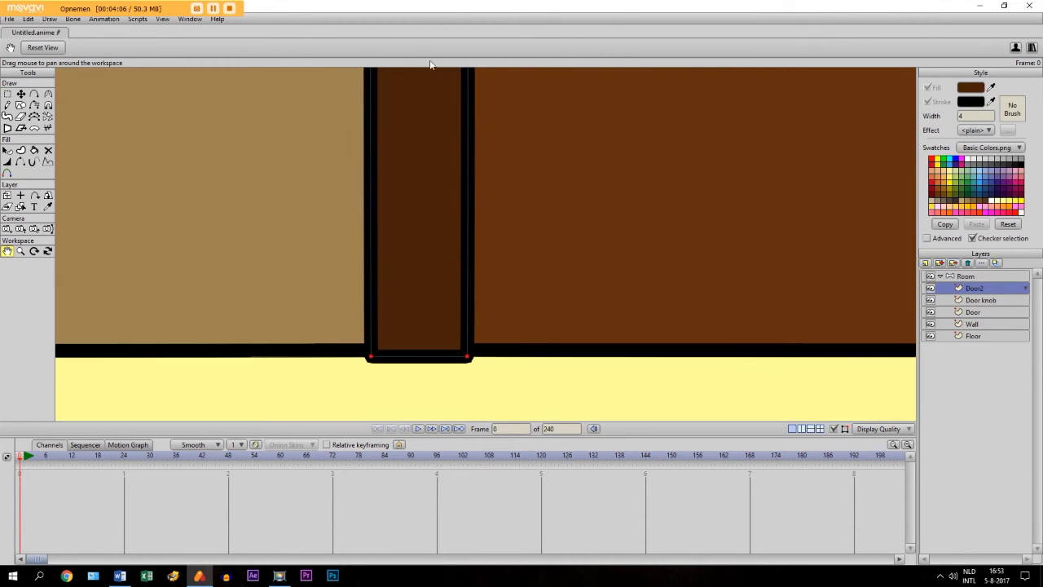
pyautogui.click(21, 94)
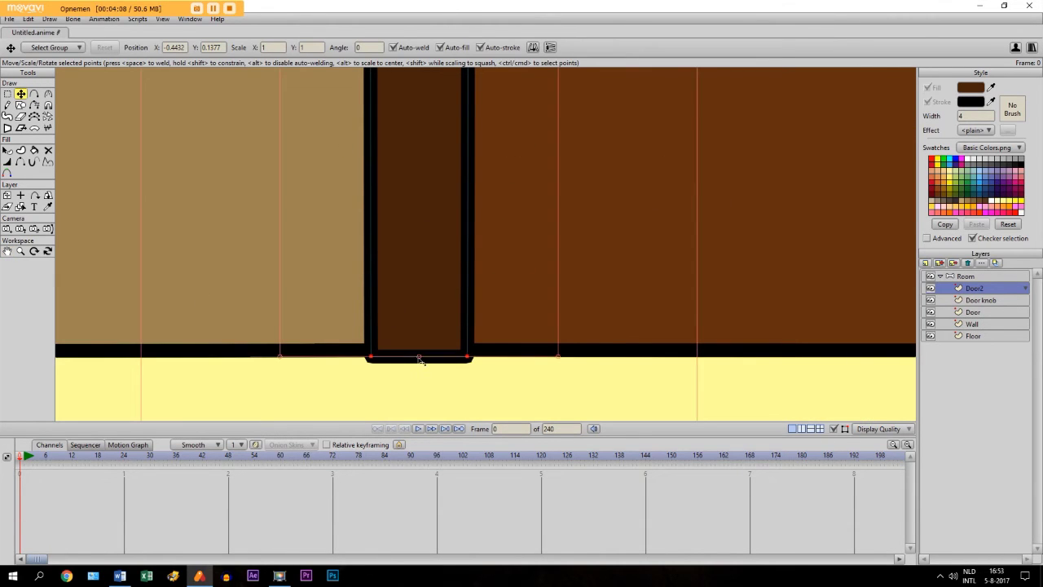
pyautogui.moveTo(419, 360); pyautogui.dragTo(421, 353)
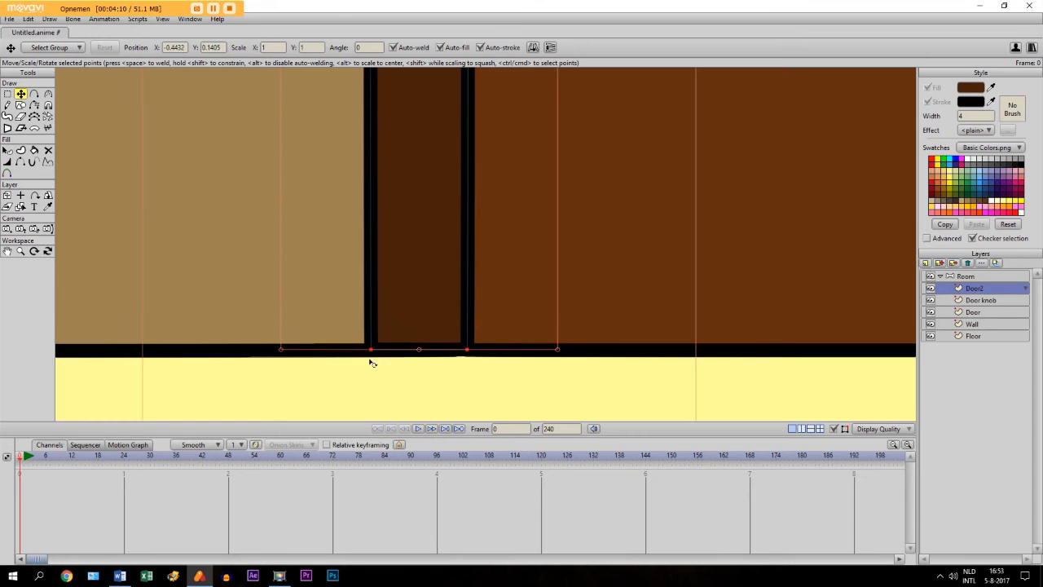
# Select the strip's two outer points and move them inward onto the door's left edge, collapsing the strip
pyautogui.click(8, 251)
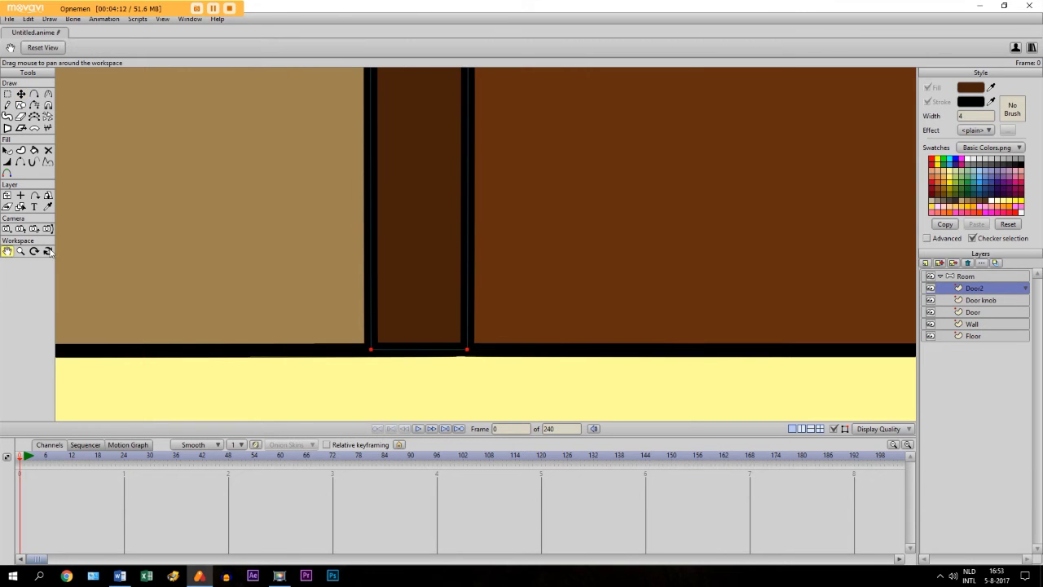
pyautogui.scroll(-5, 428, 236)
pyautogui.moveTo(432, 233); pyautogui.dragTo(428, 240)
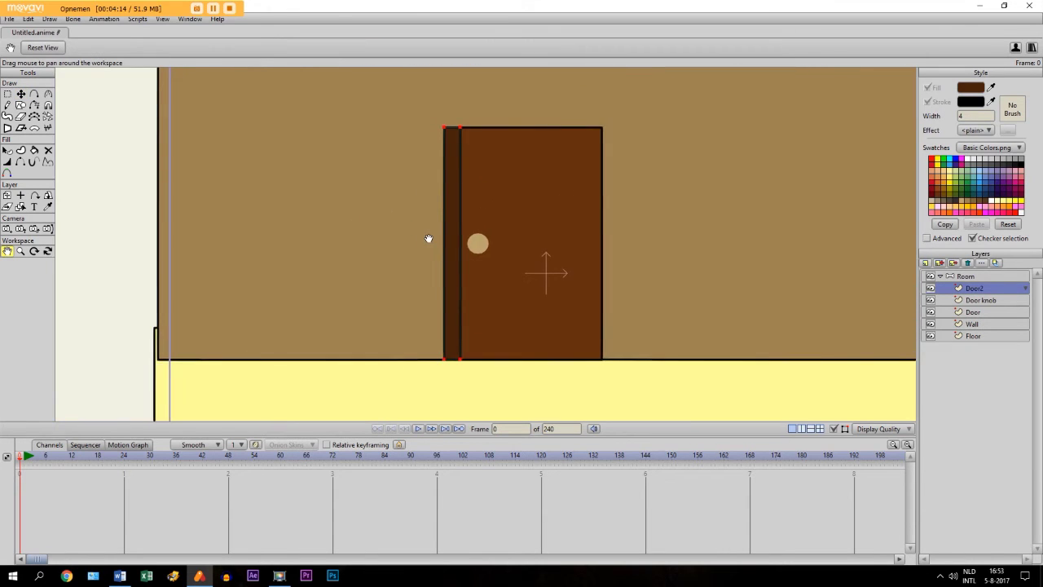
pyautogui.scroll(3, 429, 240)
pyautogui.moveTo(426, 190); pyautogui.dragTo(431, 253)
pyautogui.scroll(-1, 400, 221)
pyautogui.moveTo(400, 221); pyautogui.dragTo(372, 154)
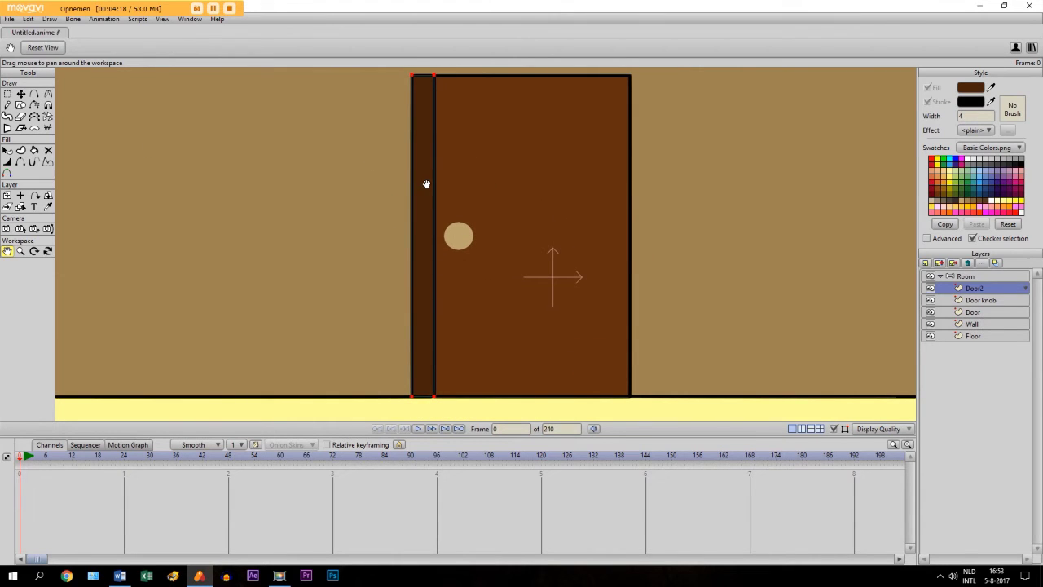
pyautogui.click(6, 94)
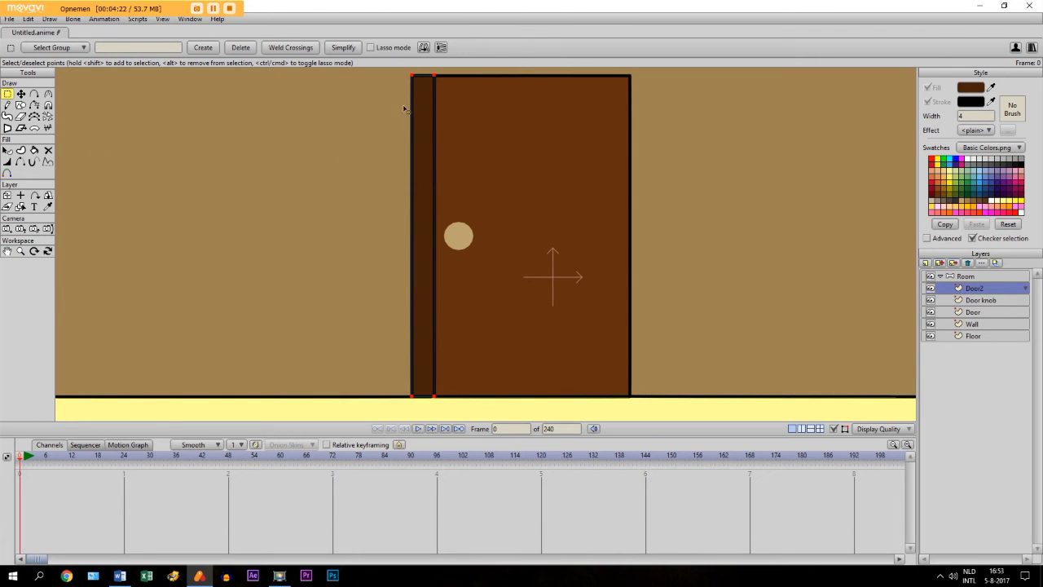
pyautogui.moveTo(400, 75); pyautogui.dragTo(420, 408)
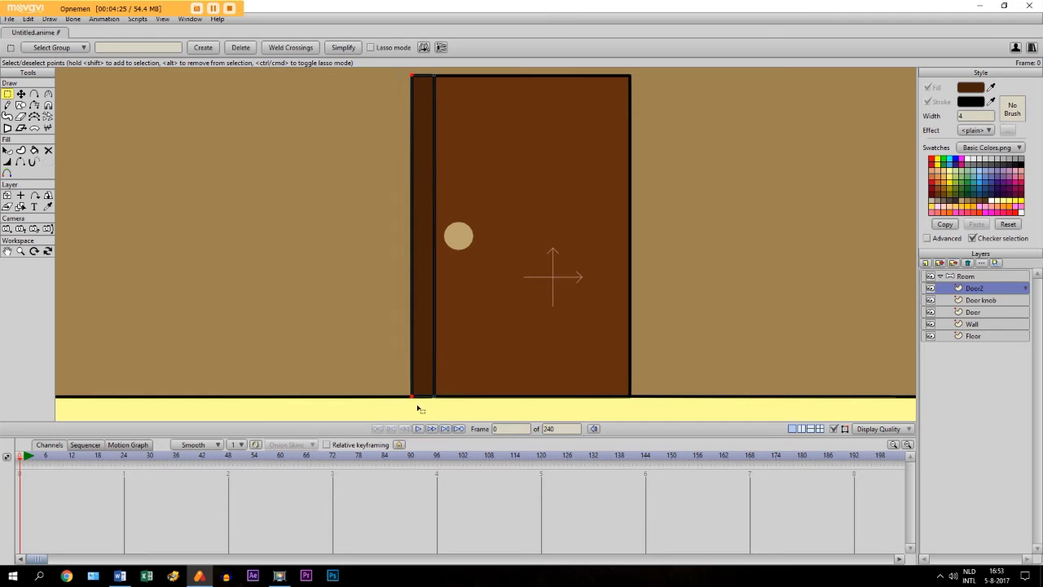
pyautogui.click(21, 94)
pyautogui.moveTo(380, 163); pyautogui.dragTo(406, 162)
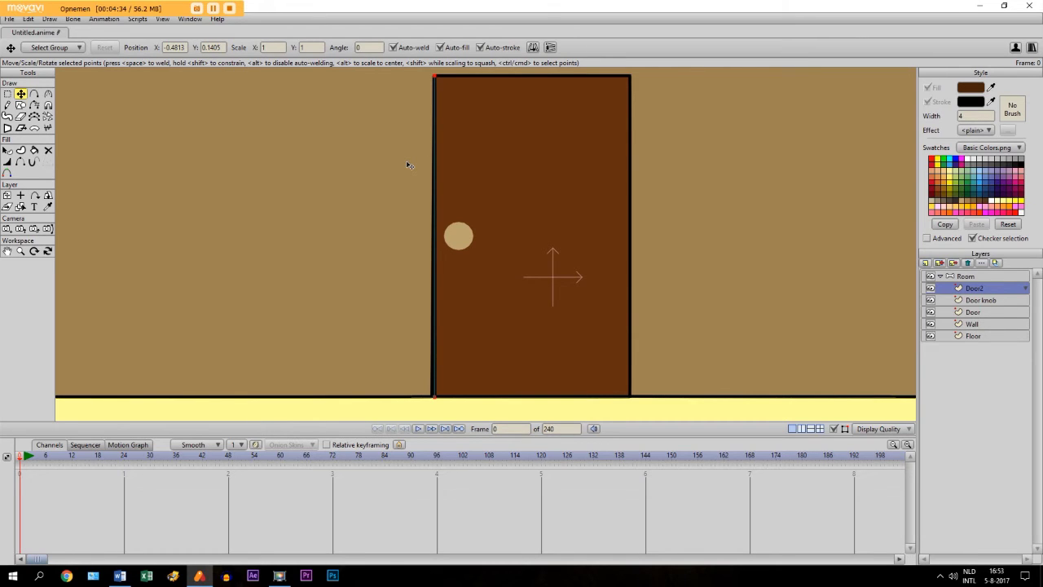
pyautogui.moveTo(408, 166); pyautogui.dragTo(408, 166)
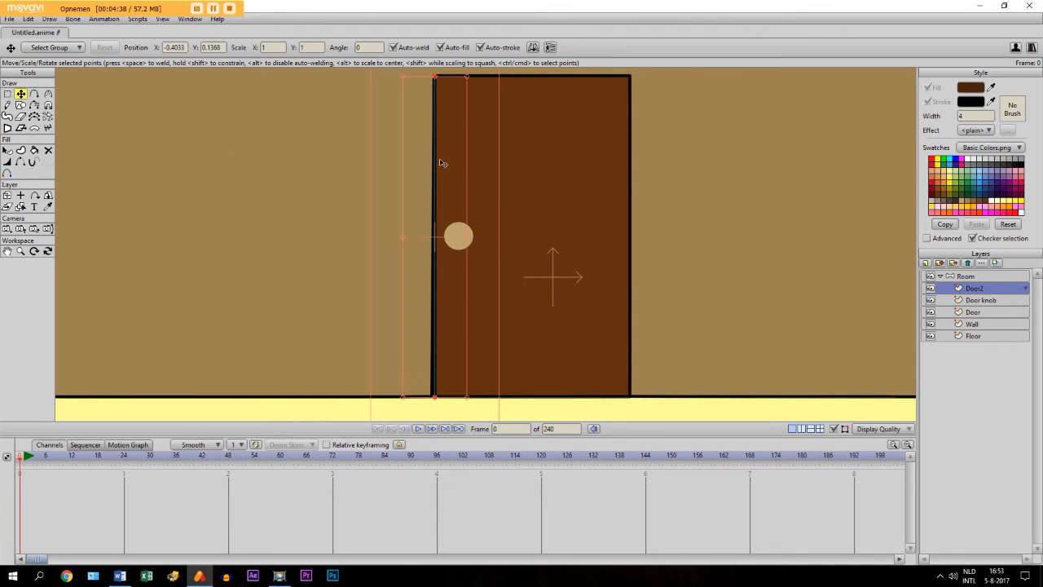
# Move the strip's collapsed upper point slightly down and its lower point slightly up along the door's left edge
pyautogui.click(436, 78)
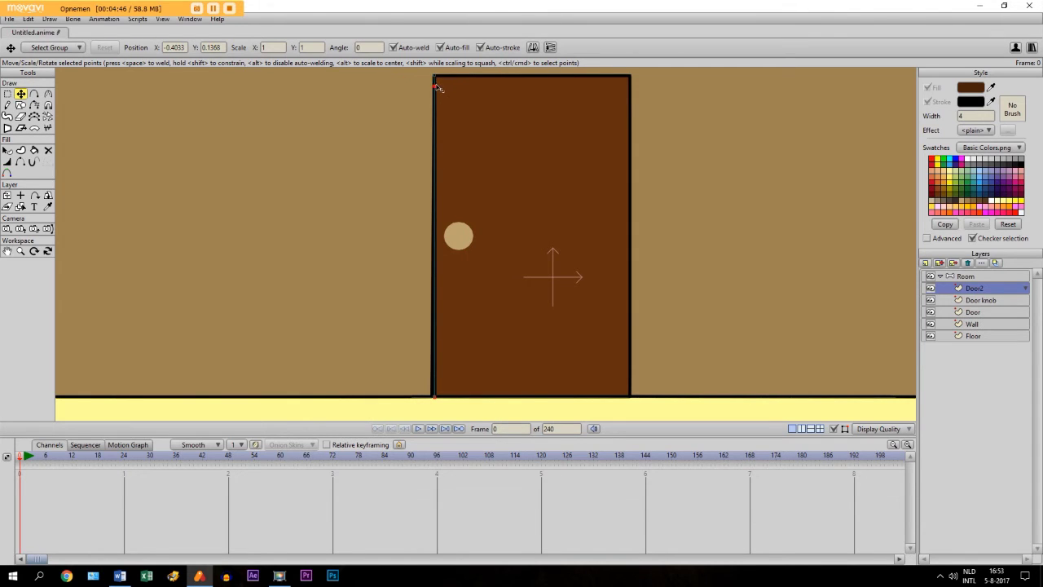
pyautogui.moveTo(436, 87); pyautogui.dragTo(435, 87)
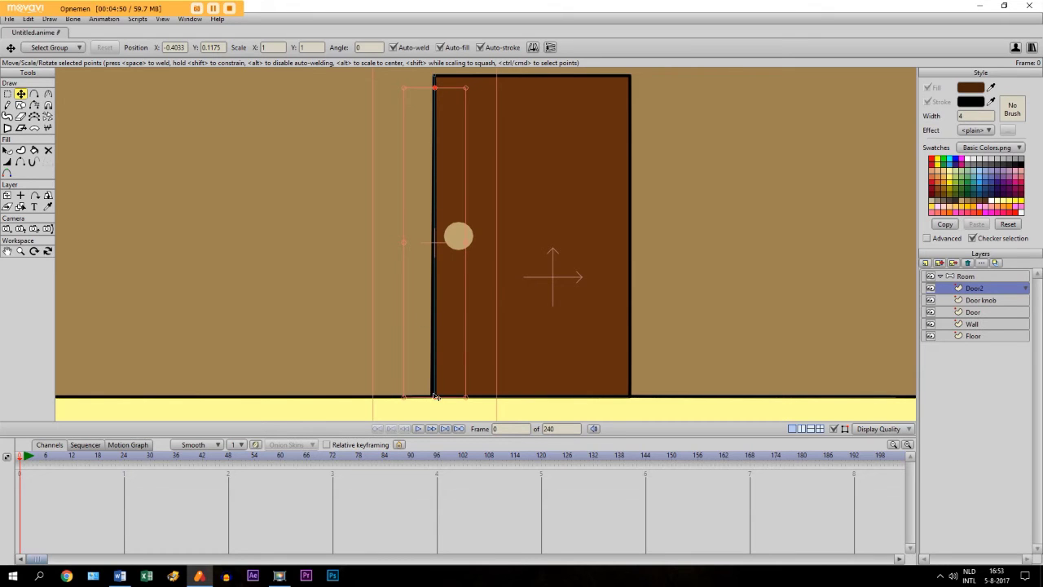
pyautogui.moveTo(435, 398); pyautogui.dragTo(436, 381)
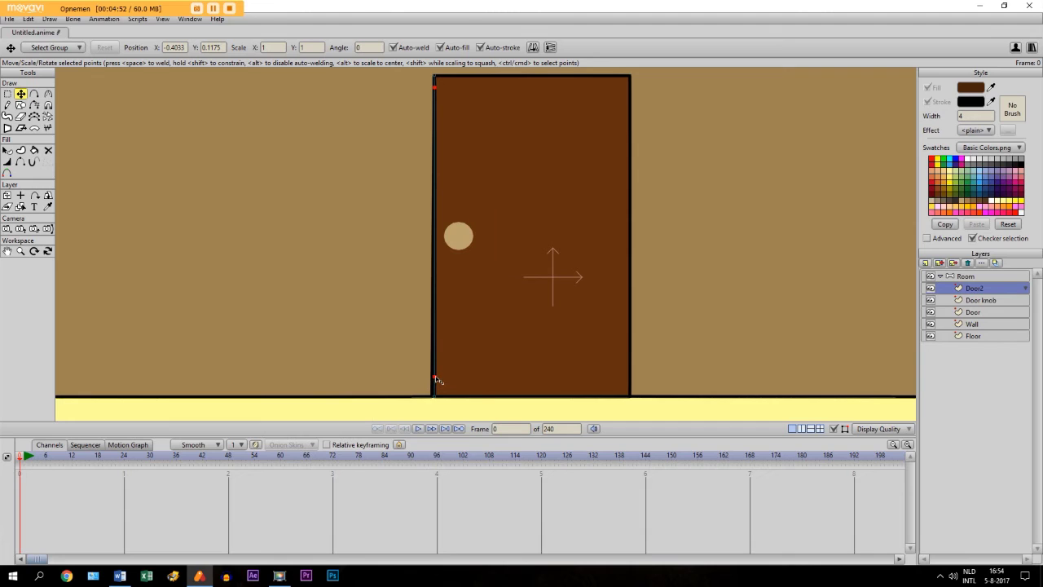
pyautogui.click(435, 376)
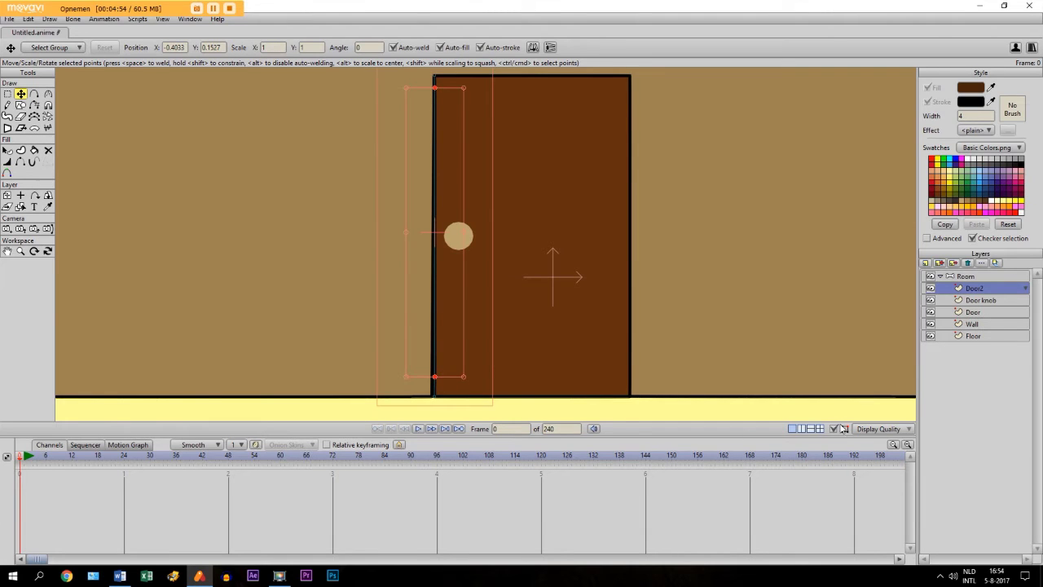
# Turn off the display of points and paths in the workspace to check the door without overlays
pyautogui.click(844, 430)
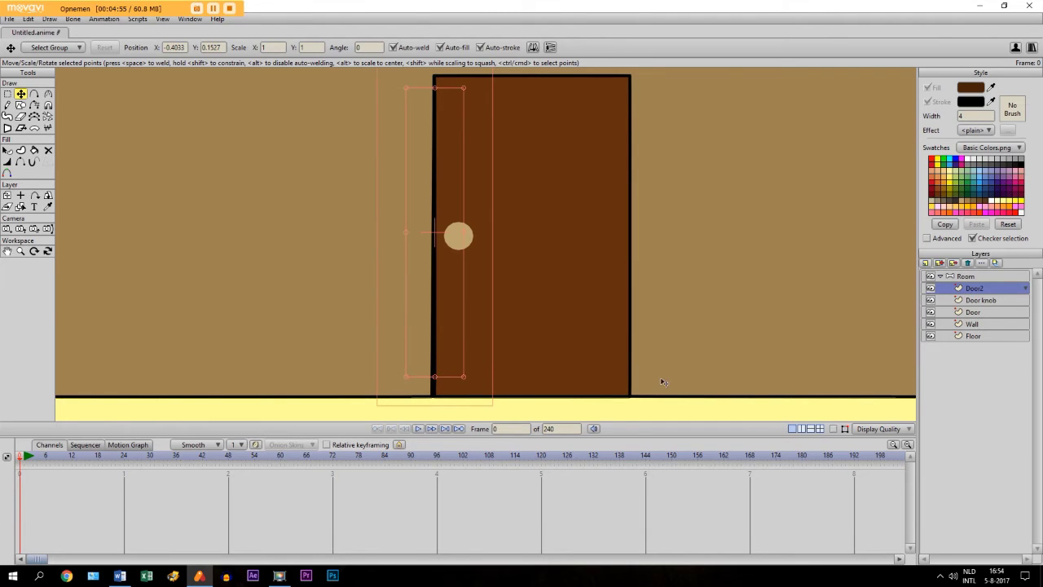
pyautogui.click(7, 251)
pyautogui.scroll(-2, 413, 266)
pyautogui.moveTo(413, 265); pyautogui.dragTo(407, 283)
pyautogui.scroll(1, 406, 288)
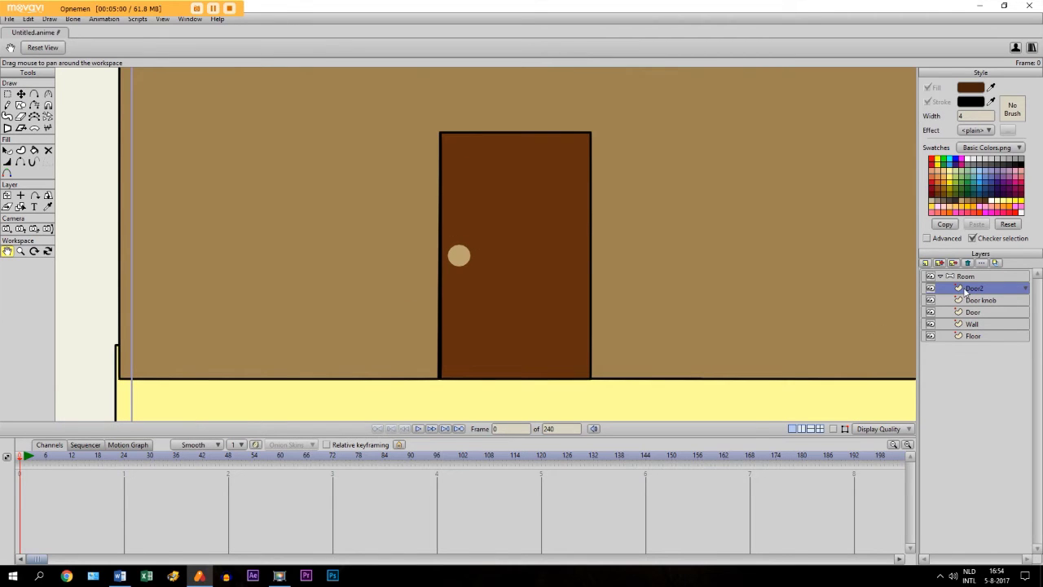
# Make the Door2 layer invisible through its layer settings and check the closed door in the room
pyautogui.doubleClick(967, 290)
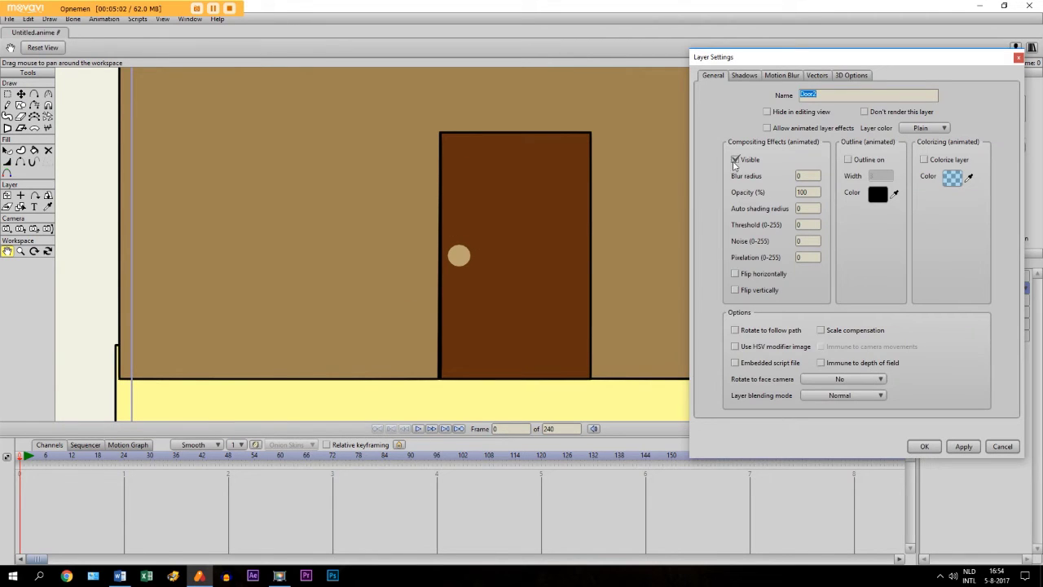
pyautogui.click(925, 446)
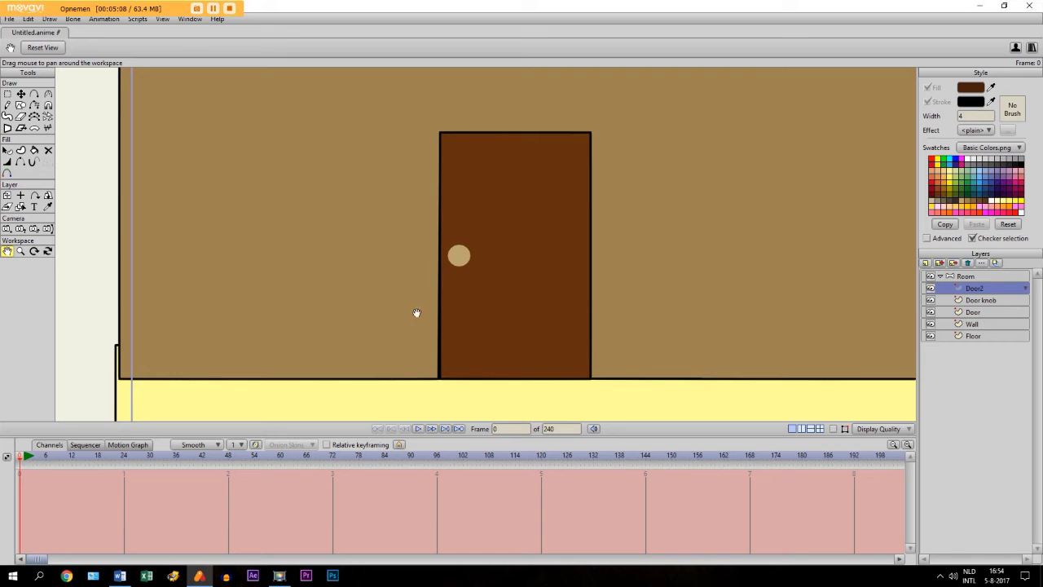
pyautogui.scroll(-2, 469, 270)
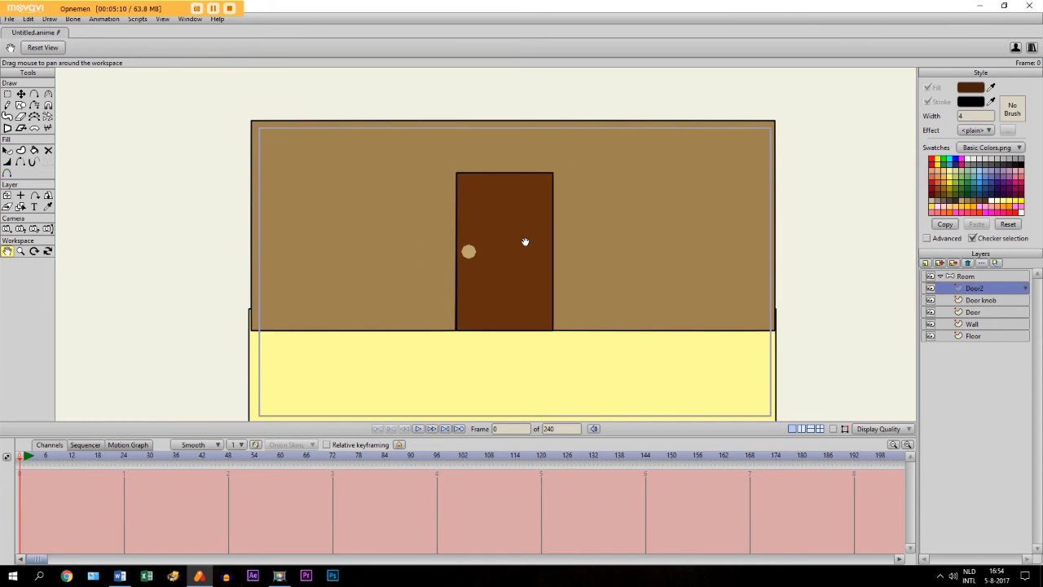
pyautogui.scroll(1, 459, 316)
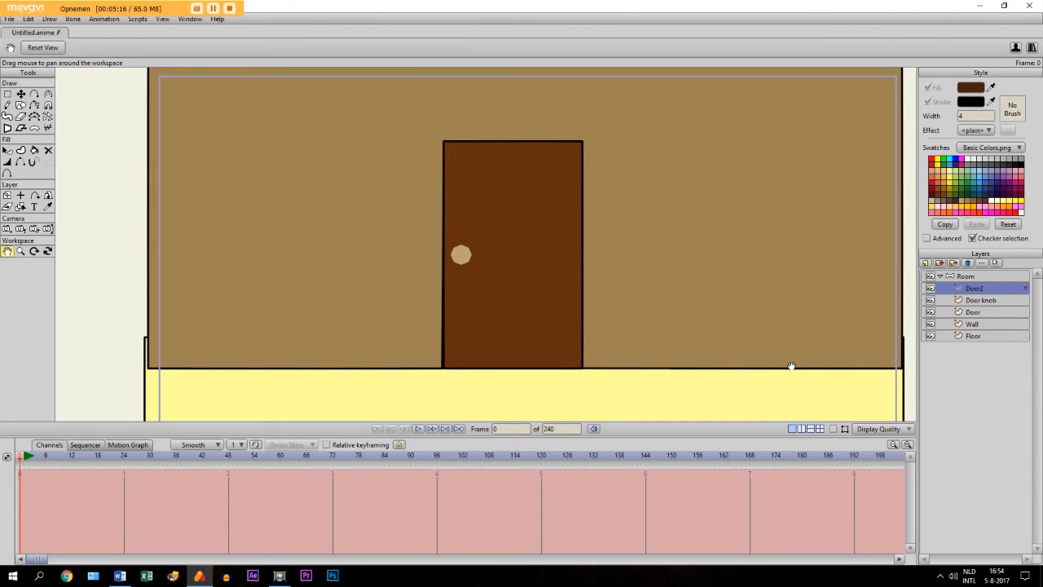
# Show points and paths in the workspace again and set the Door layer's origin midway along the door's right edge
pyautogui.click(957, 315)
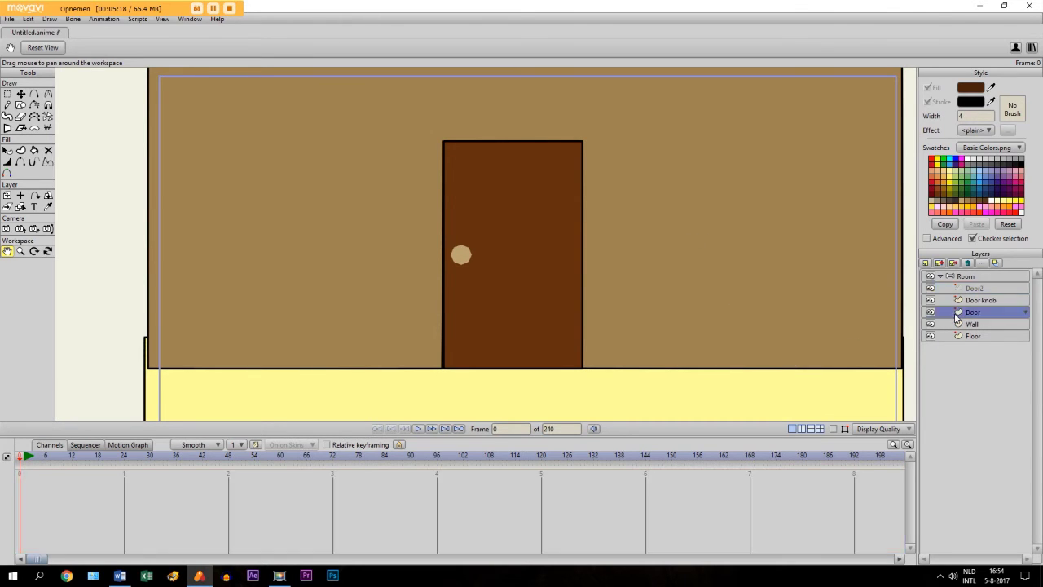
pyautogui.click(833, 430)
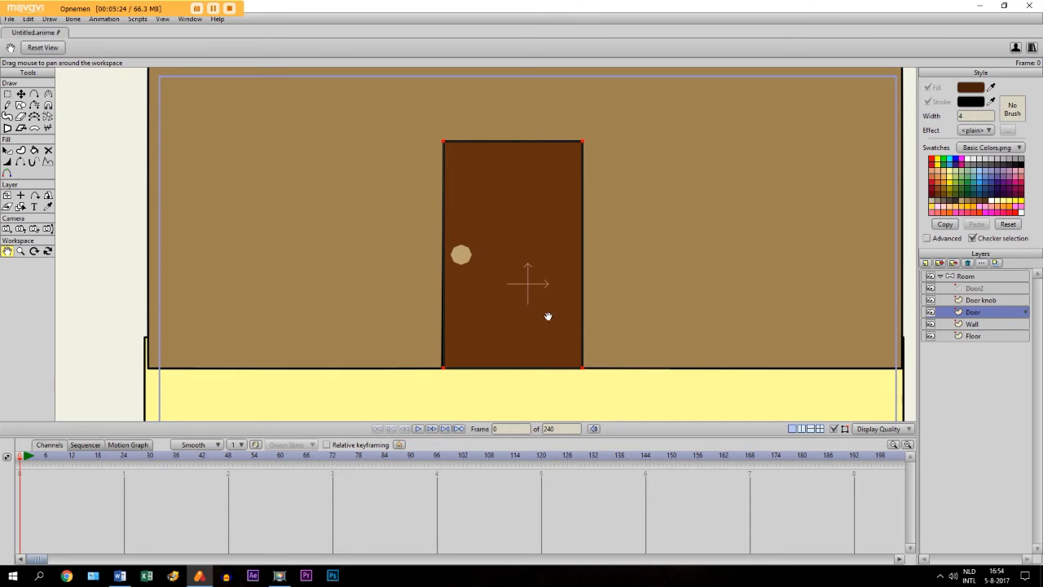
pyautogui.click(21, 197)
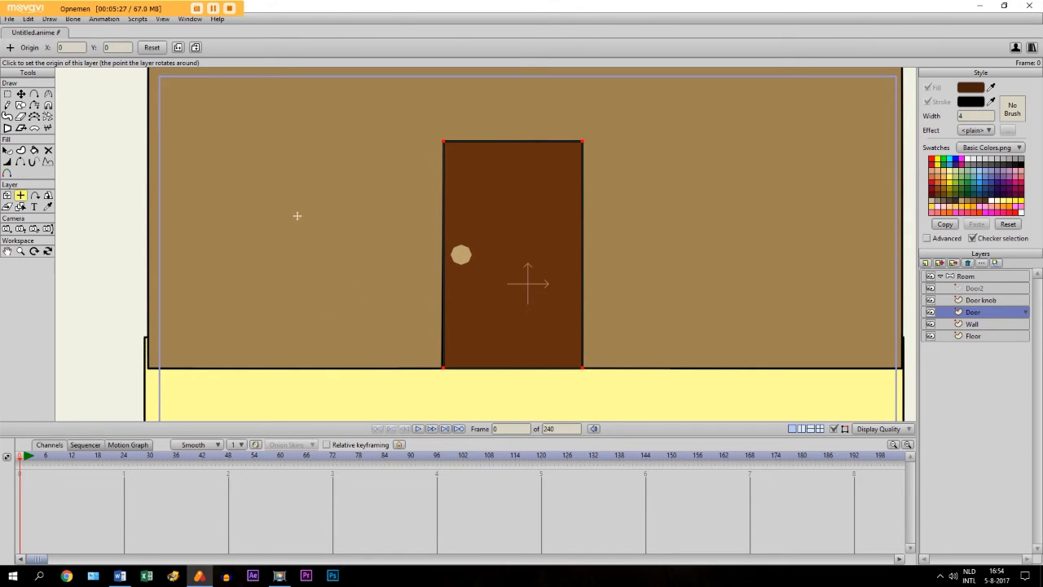
pyautogui.click(582, 258)
# Add a short upright bone to the Room layer on the wall left of the door and reduce its bone strength
pyautogui.click(965, 277)
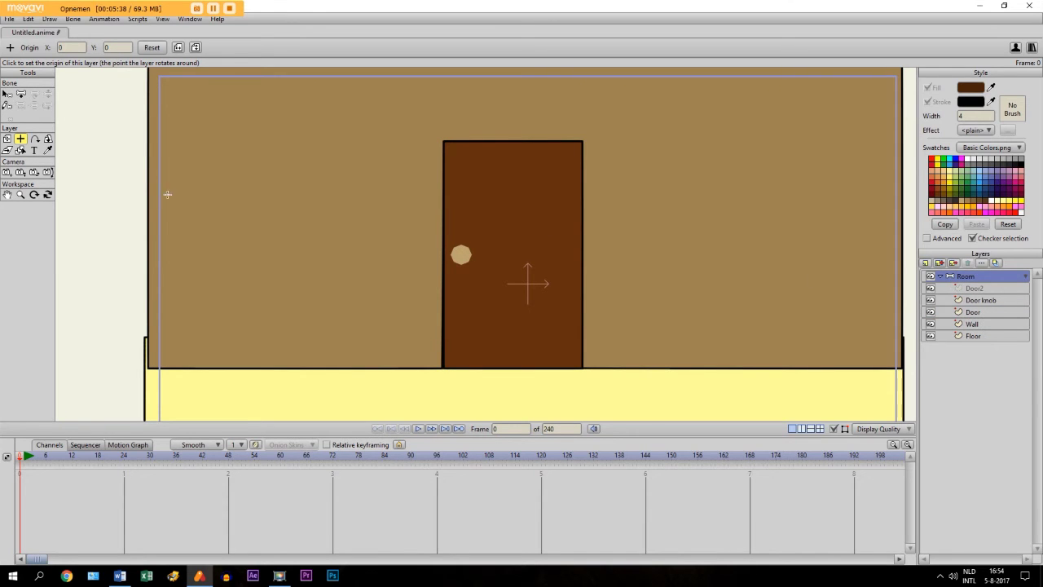
pyautogui.click(20, 94)
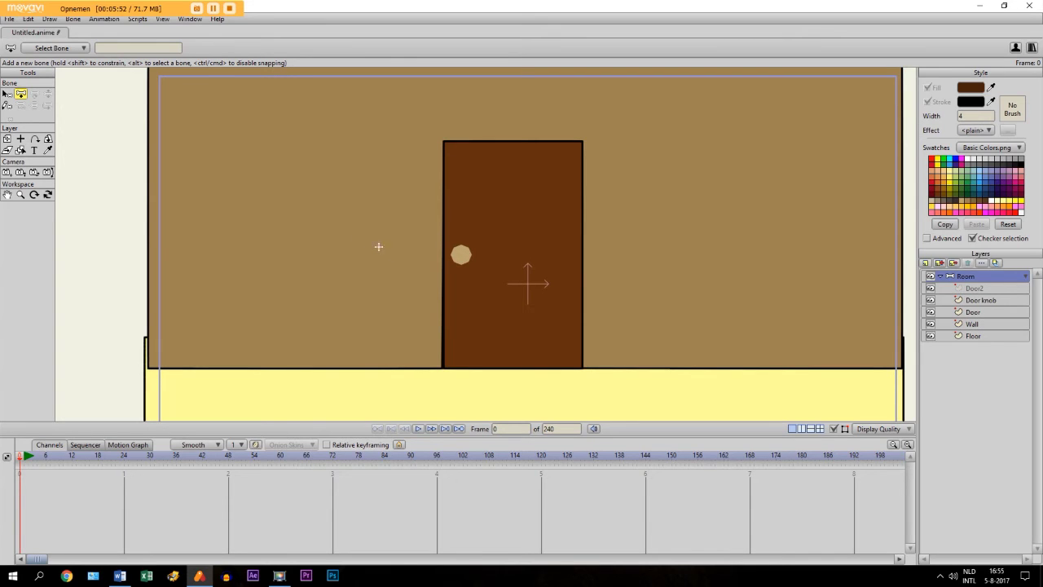
pyautogui.moveTo(362, 242); pyautogui.dragTo(362, 189)
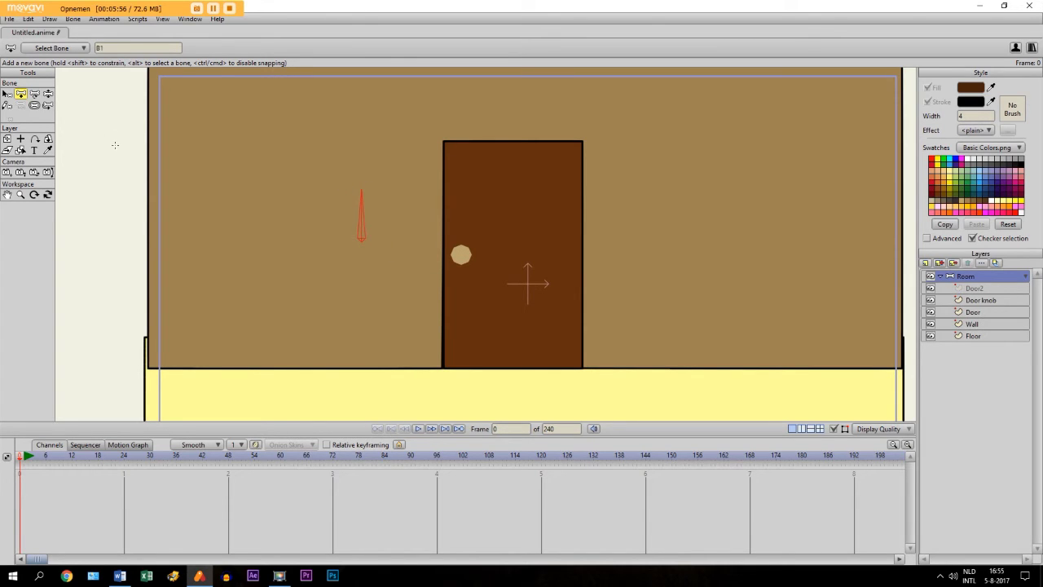
pyautogui.click(33, 105)
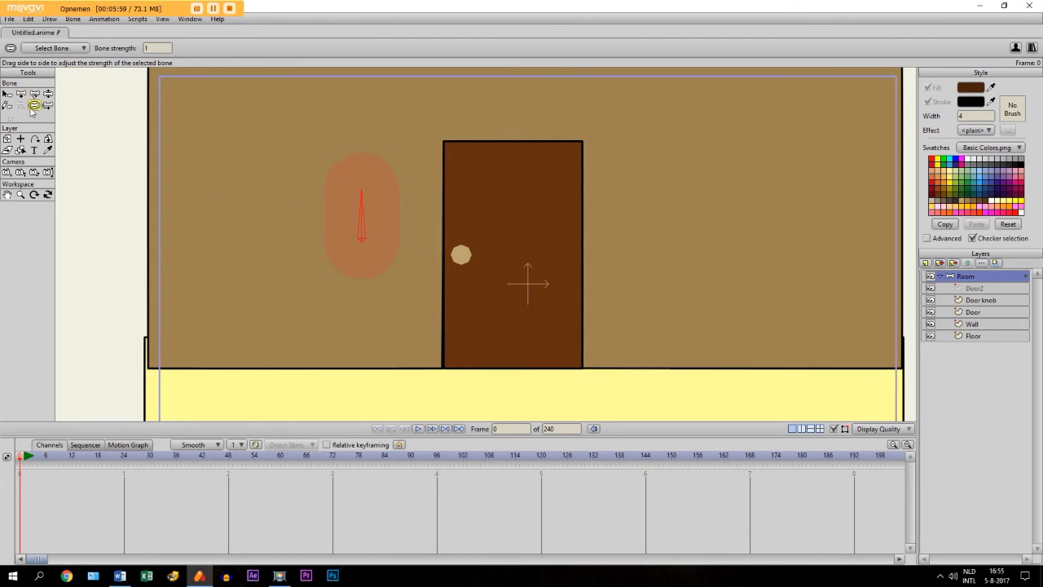
pyautogui.moveTo(378, 218); pyautogui.dragTo(288, 235)
# Name the new bone Door and show its label
pyautogui.click(6, 94)
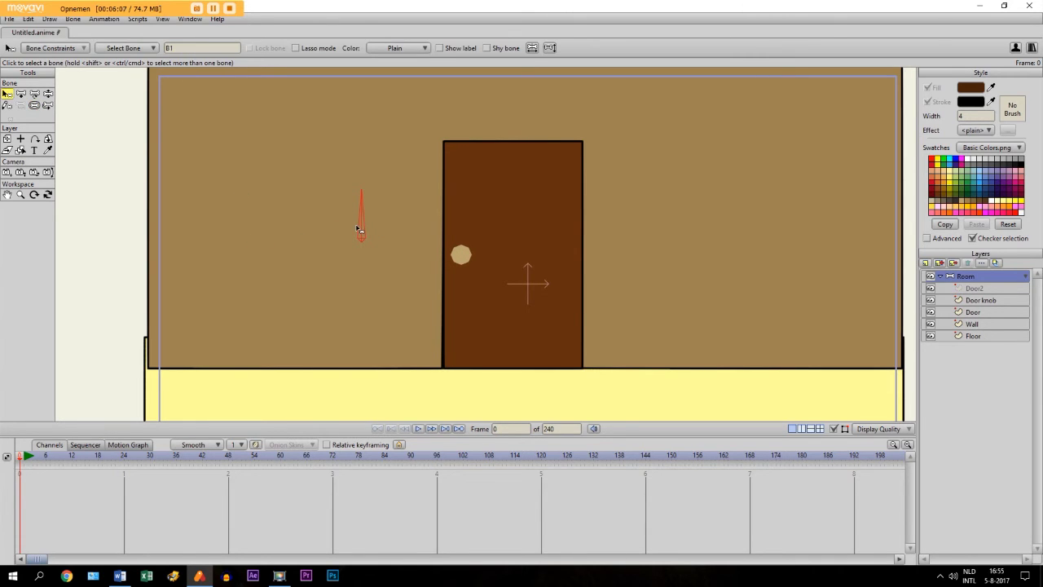
pyautogui.click(189, 49)
pyautogui.press('capslock')
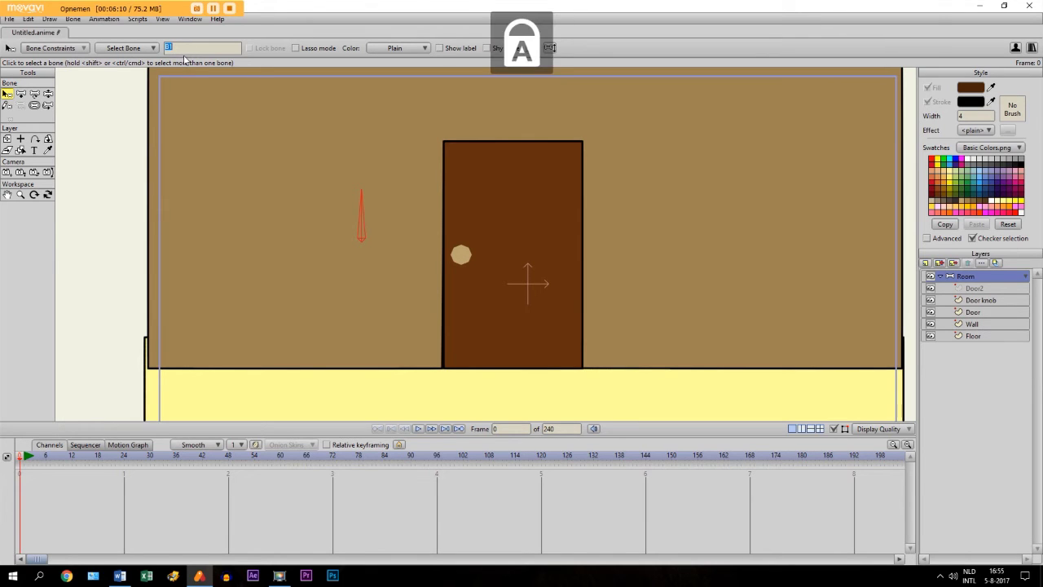
pyautogui.write('D')
pyautogui.press('capslock')
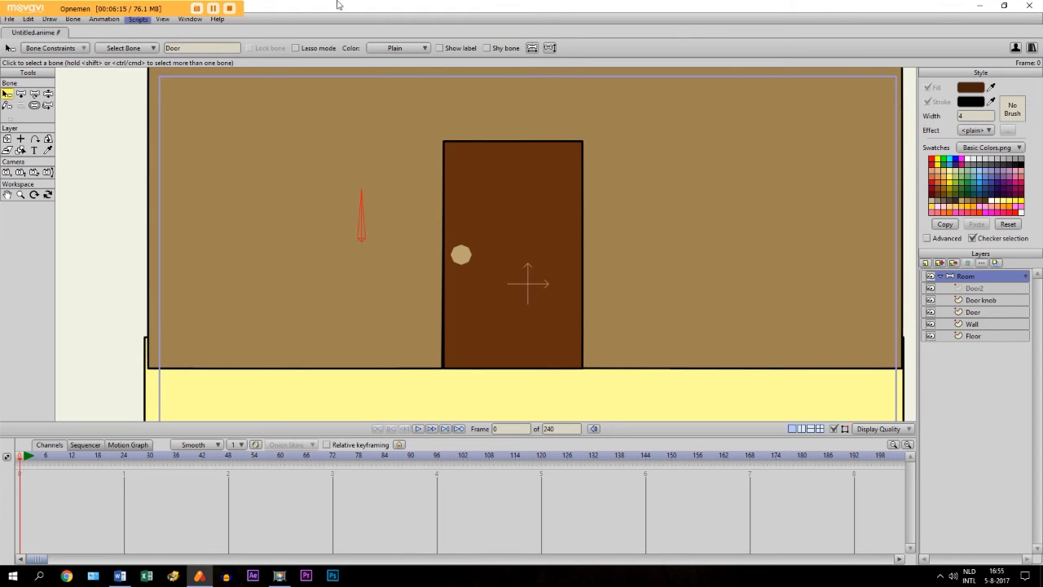
pyautogui.click(440, 48)
# Enable angle constraints on the Door bone with a range of -70 to 70 degrees
pyautogui.click(49, 48)
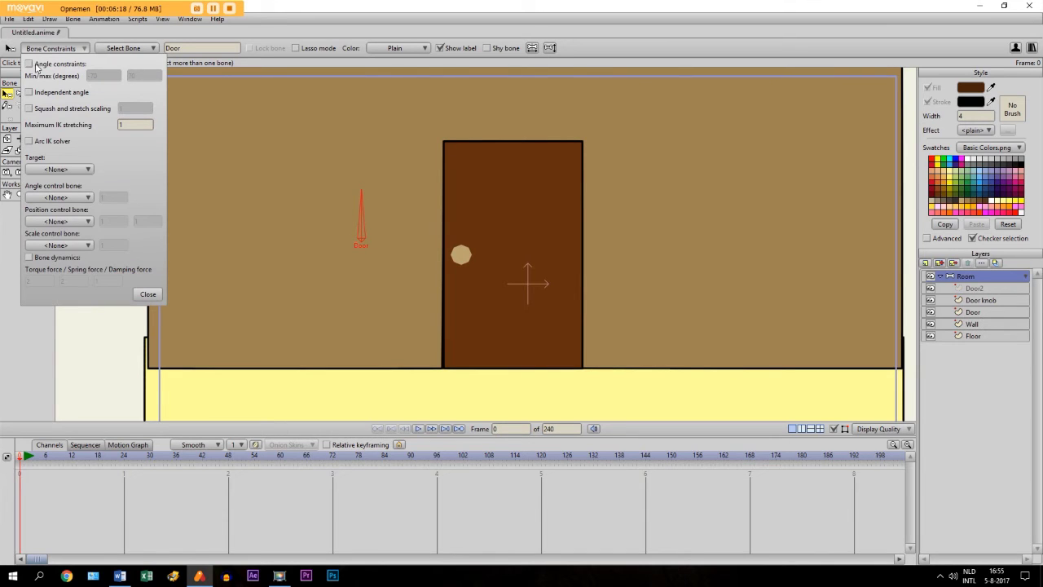
pyautogui.click(30, 64)
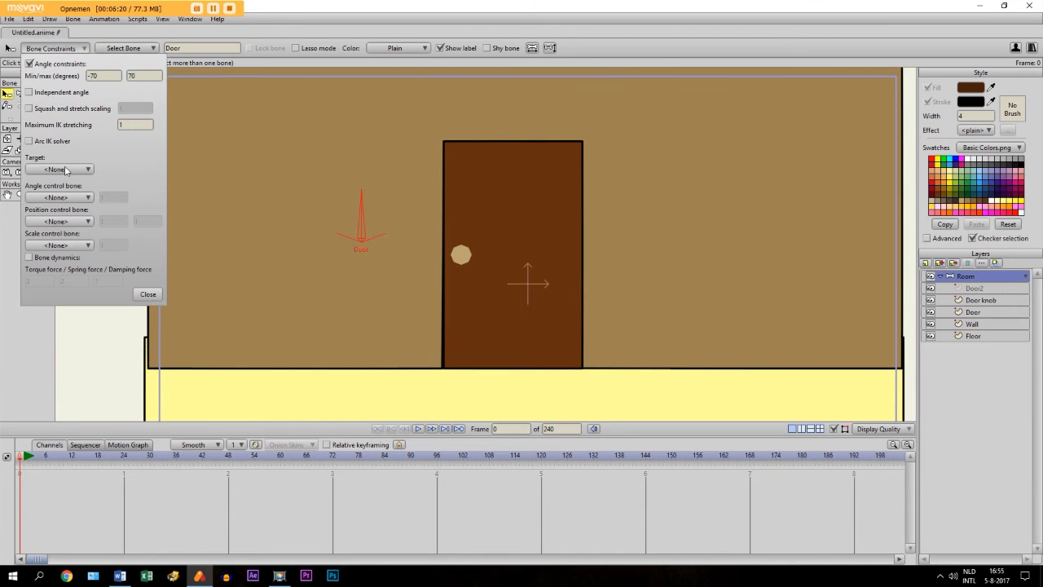
pyautogui.click(148, 295)
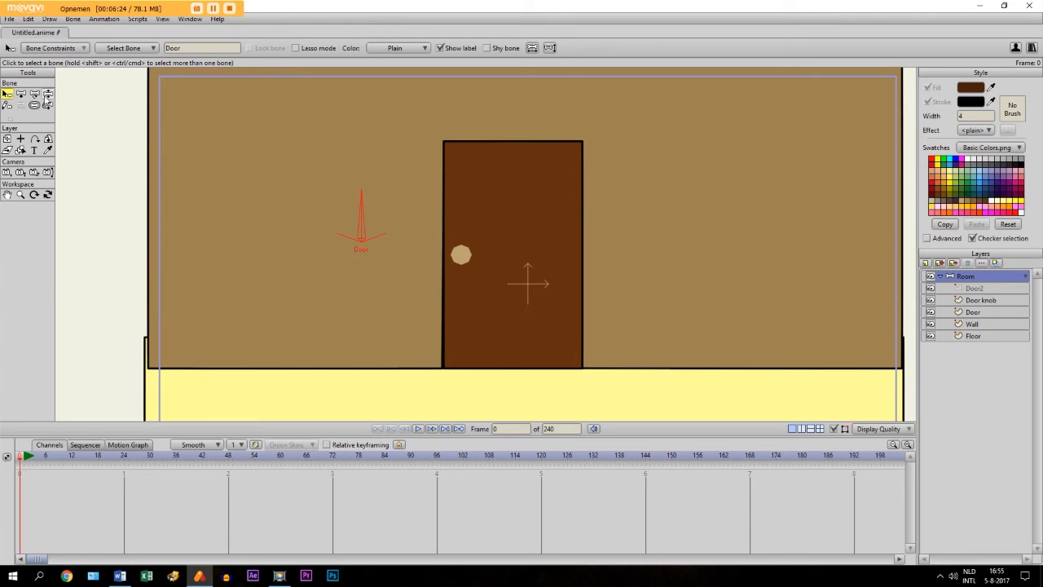
# Create a new action named Door for the Door bone
pyautogui.click(190, 19)
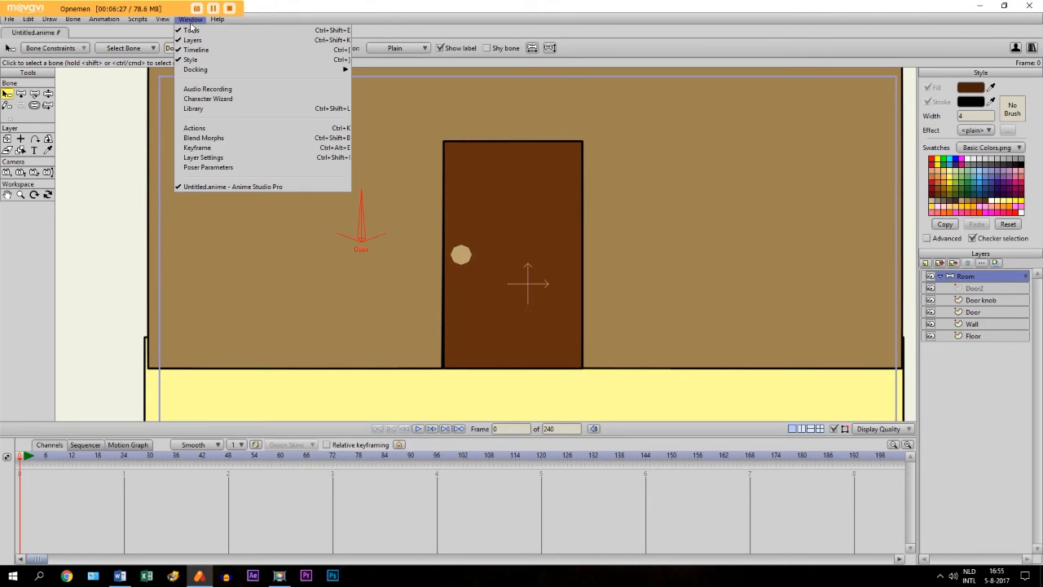
pyautogui.click(196, 128)
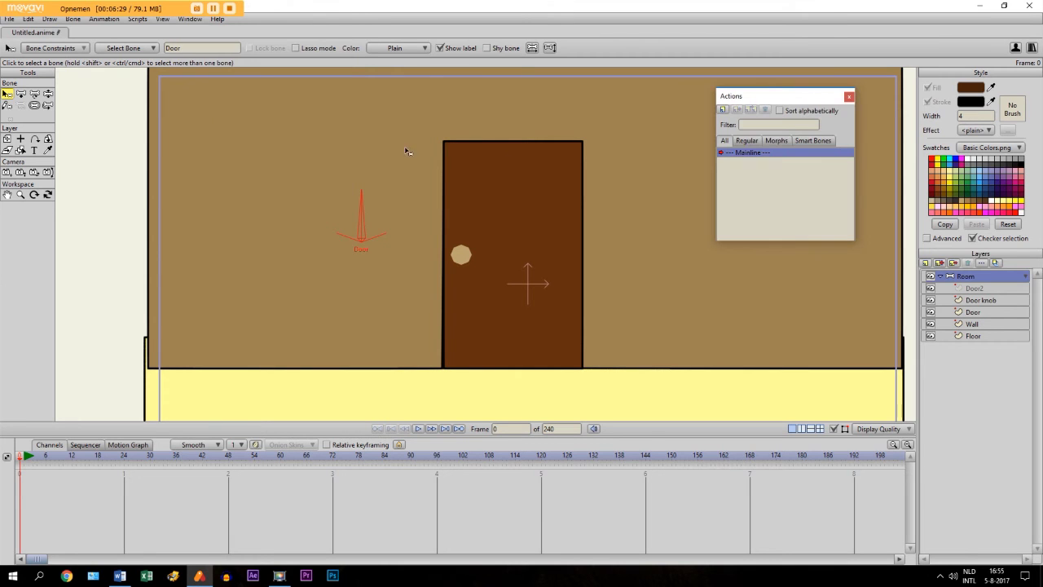
pyautogui.click(724, 110)
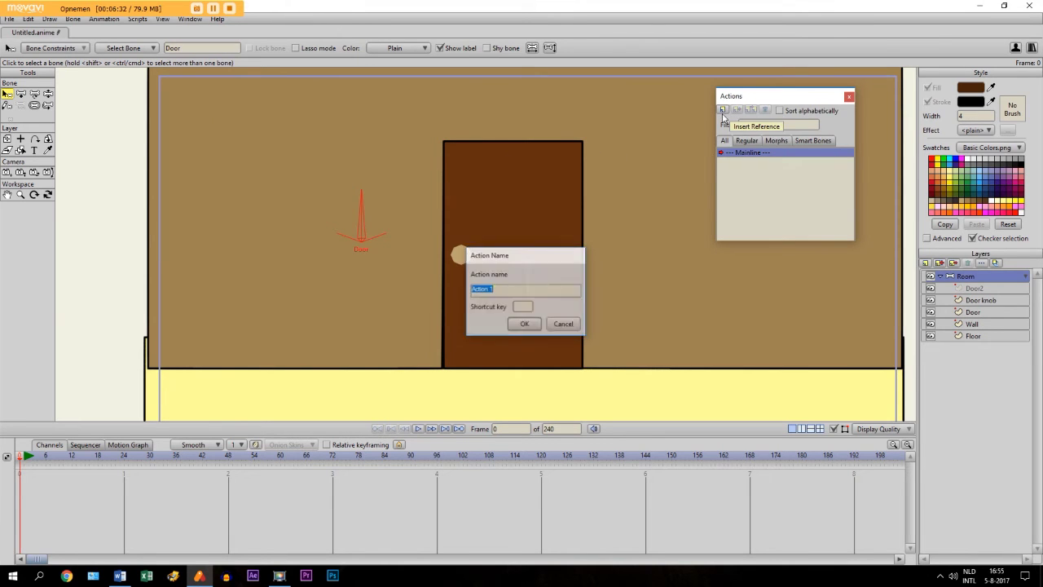
pyautogui.write('Door')
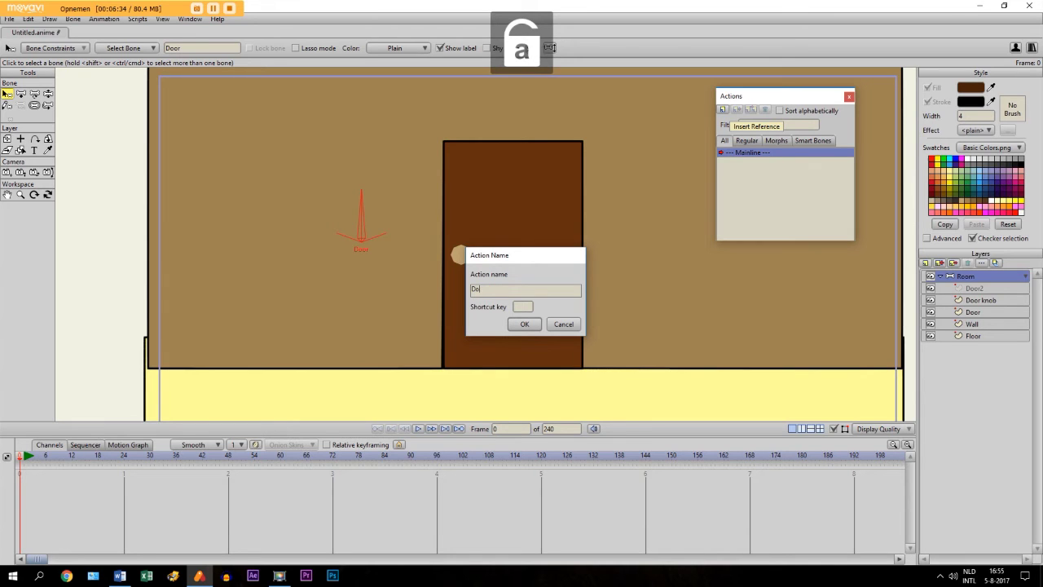
pyautogui.click(524, 324)
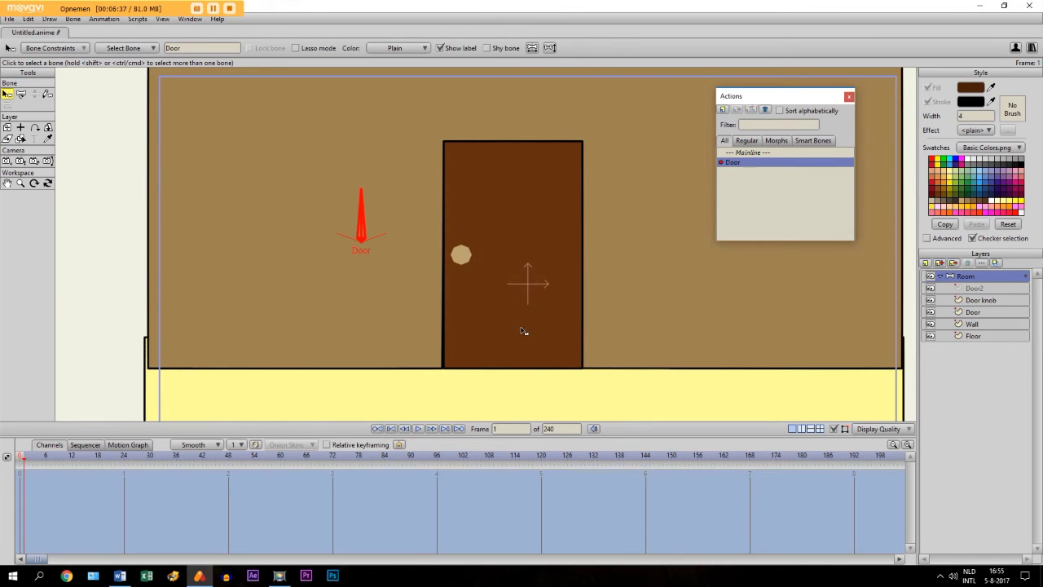
# At frame 24 of the Door action, rotate the bone counter-clockwise to its angle limit, about 160 degrees
pyautogui.click(125, 458)
pyautogui.click(20, 94)
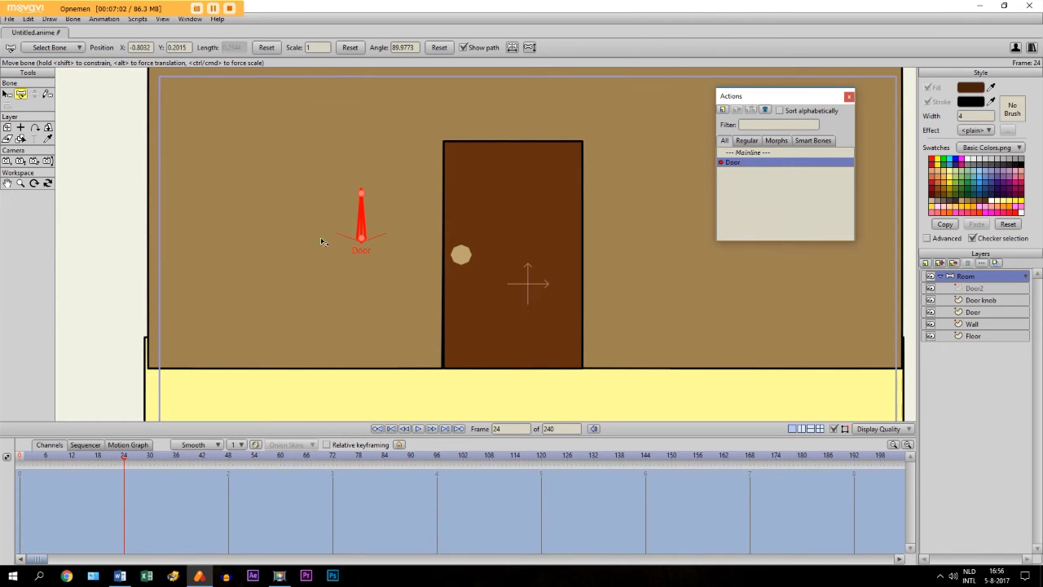
pyautogui.moveTo(371, 213); pyautogui.dragTo(339, 236)
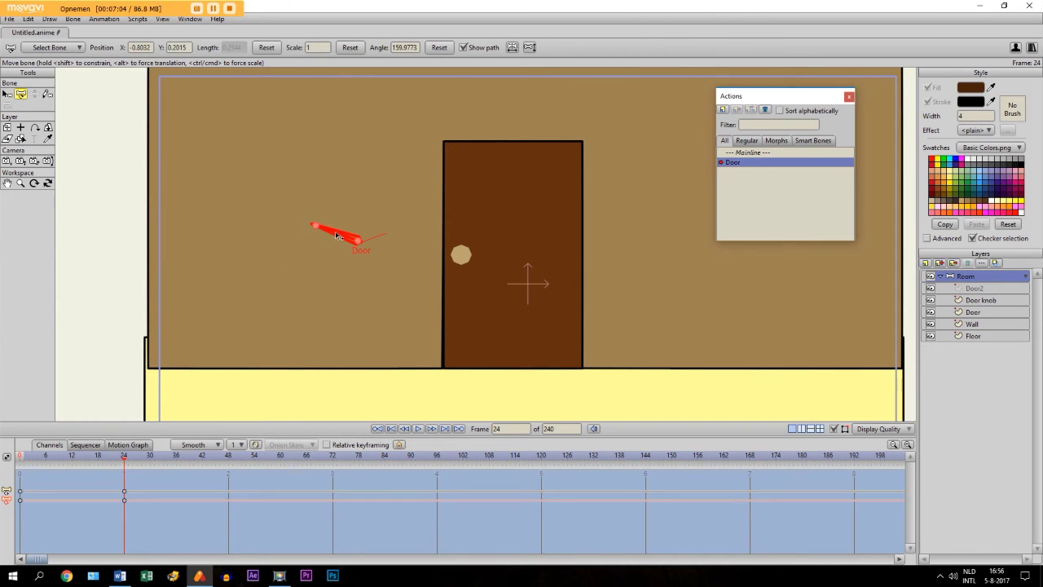
# At frame 24, rotate the Door layer in 3D about its Y axis to about 86 degrees so it swings open
pyautogui.click(970, 314)
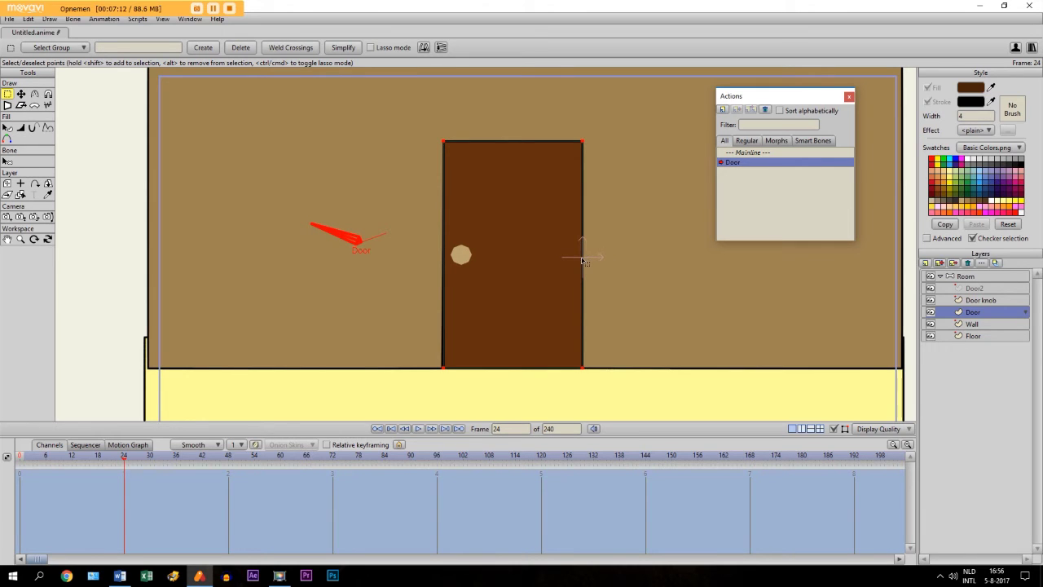
pyautogui.click(48, 186)
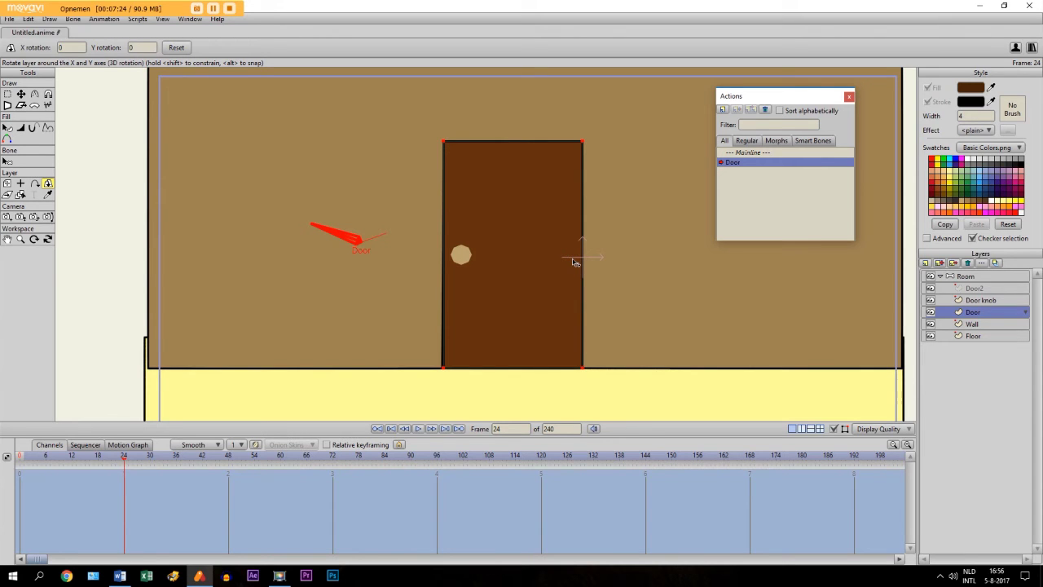
pyautogui.moveTo(582, 261); pyautogui.dragTo(692, 265)
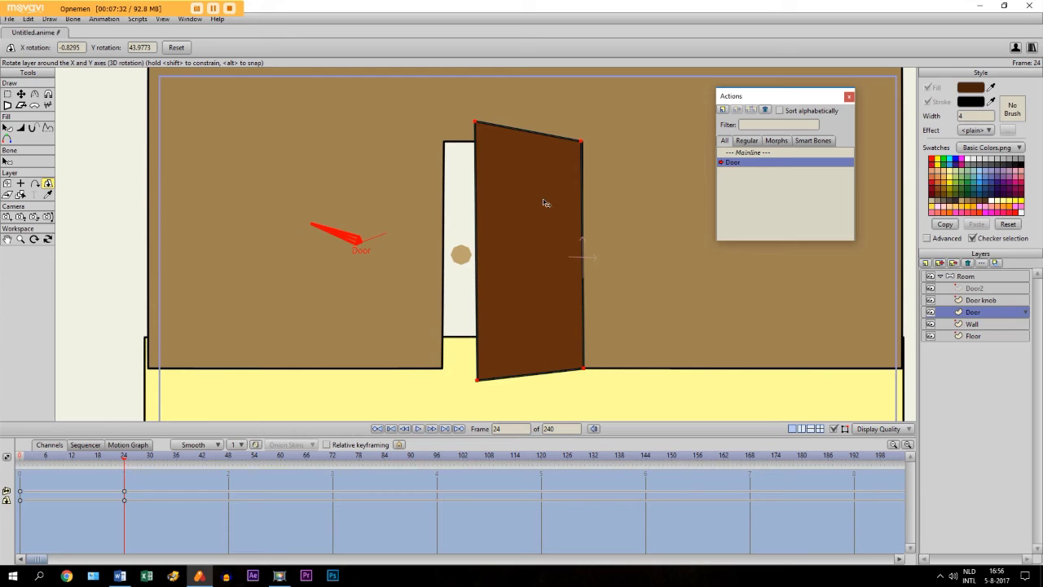
pyautogui.moveTo(577, 256); pyautogui.dragTo(670, 251)
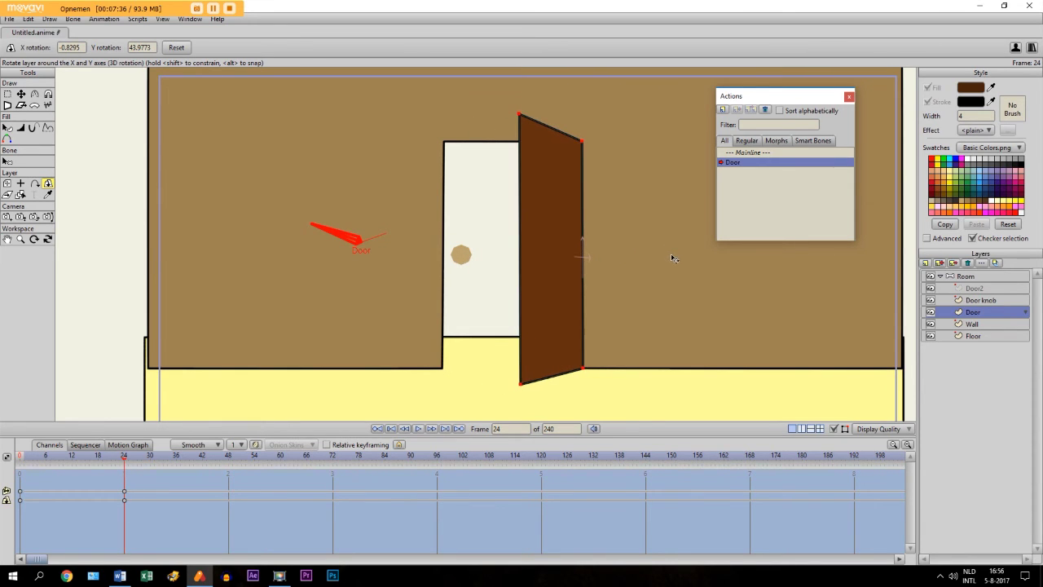
pyautogui.moveTo(562, 258); pyautogui.dragTo(627, 247)
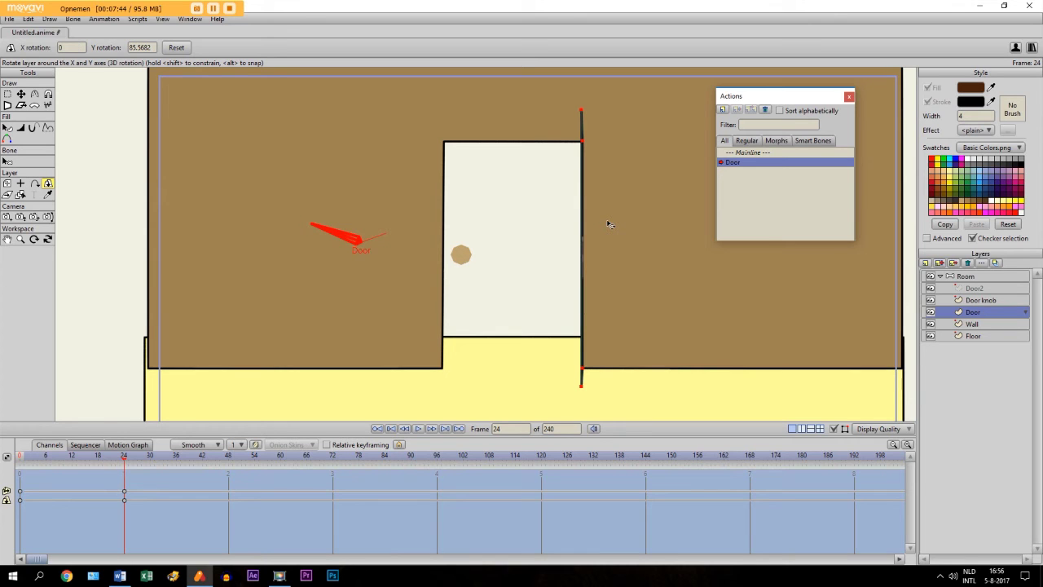
pyautogui.click(610, 223)
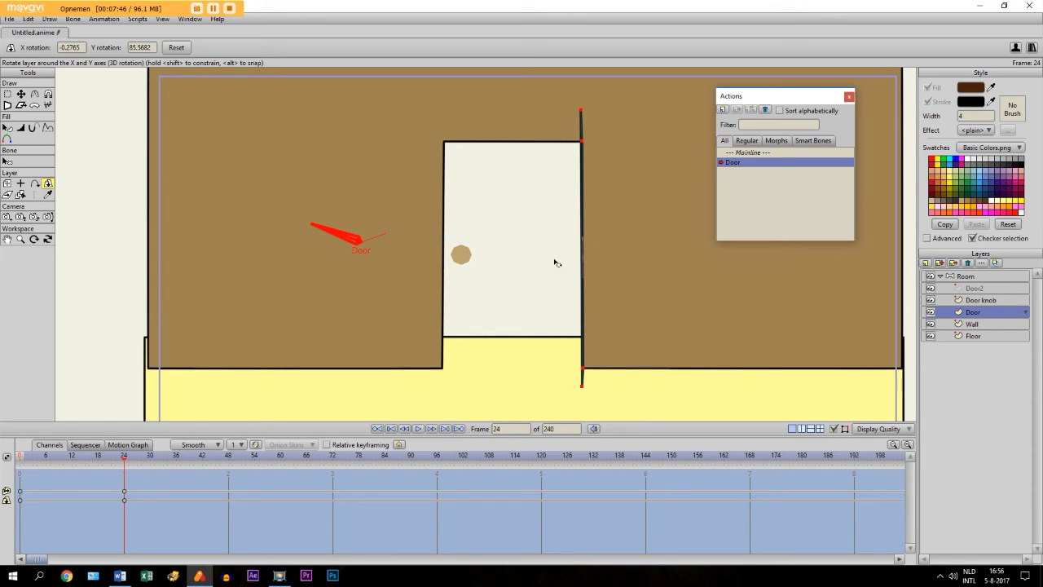
pyautogui.moveTo(124, 461)
pyautogui.mouseDown()
pyautogui.moveTo(45, 455)
pyautogui.moveTo(103, 449)
pyautogui.moveTo(125, 455)
pyautogui.moveTo(50, 458)
pyautogui.moveTo(125, 459)
pyautogui.mouseUp()
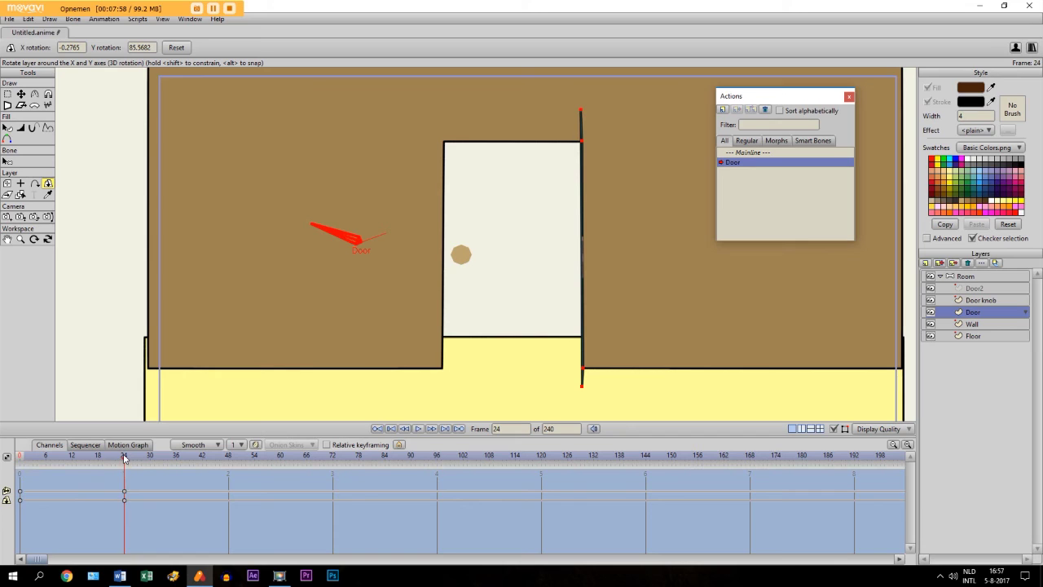
# At frame 24, move the door knob's points across the doorway to the open door's hinge-side edge, at X about 0.313
pyautogui.click(979, 302)
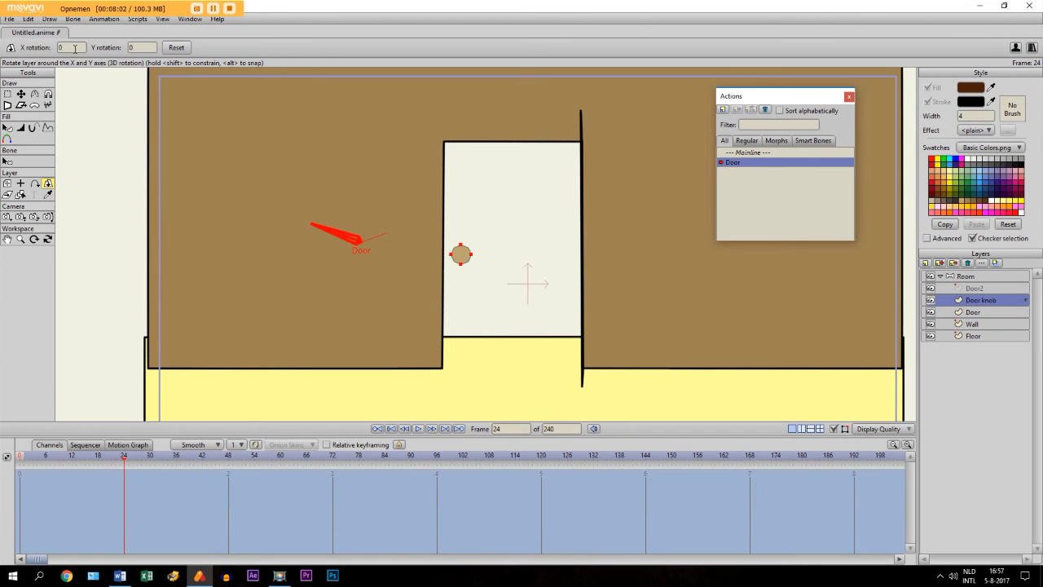
pyautogui.click(21, 94)
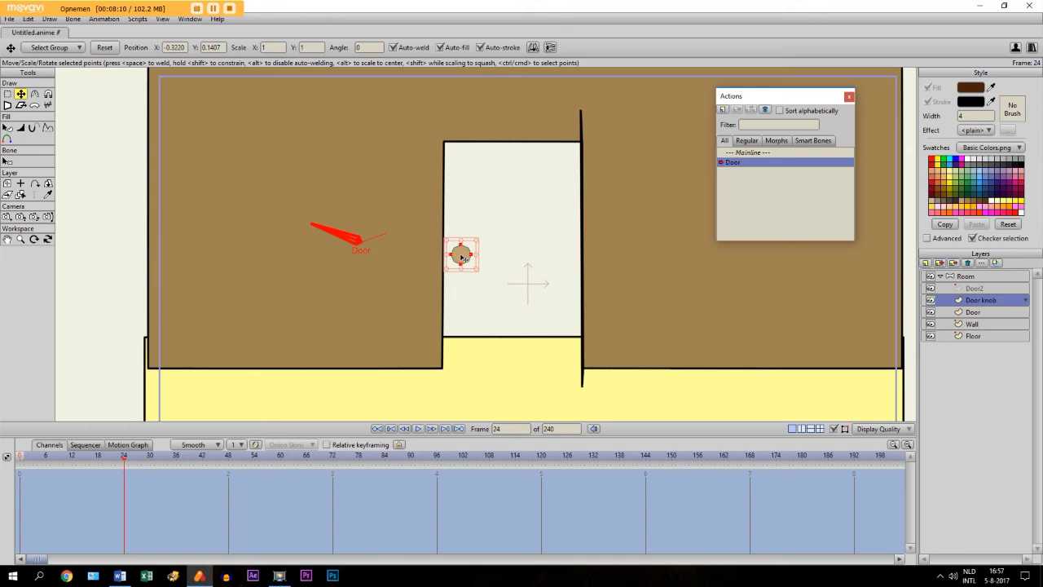
pyautogui.moveTo(461, 259); pyautogui.dragTo(595, 251)
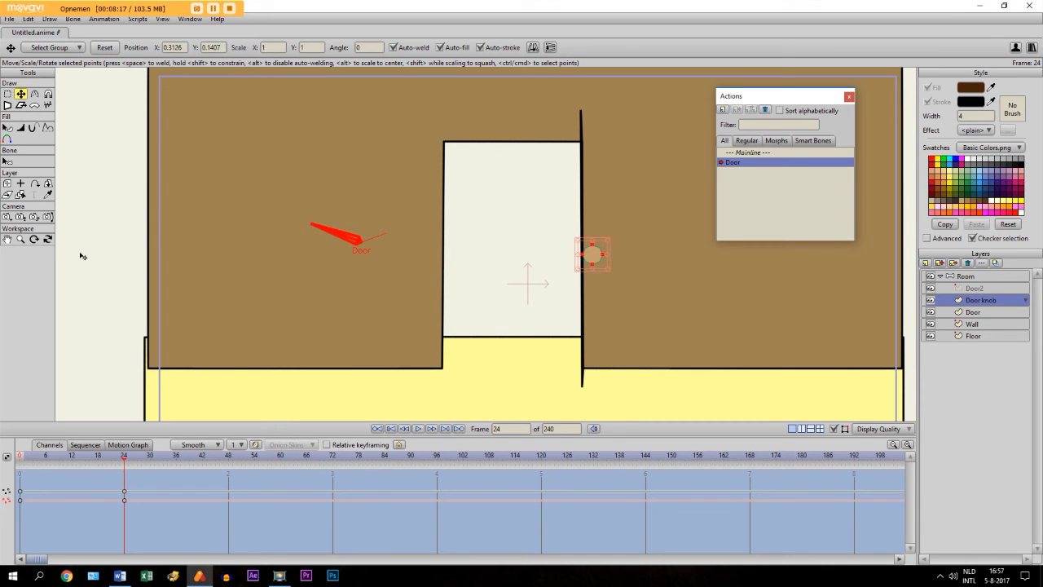
# At frame 24, squash the door knob horizontally into a narrow upright oval and place it beside the open door's edge, at X about 0.293
pyautogui.click(7, 240)
pyautogui.scroll(3, 593, 291)
pyautogui.moveTo(593, 290); pyautogui.dragTo(386, 278)
pyautogui.scroll(2, 426, 277)
pyautogui.click(21, 94)
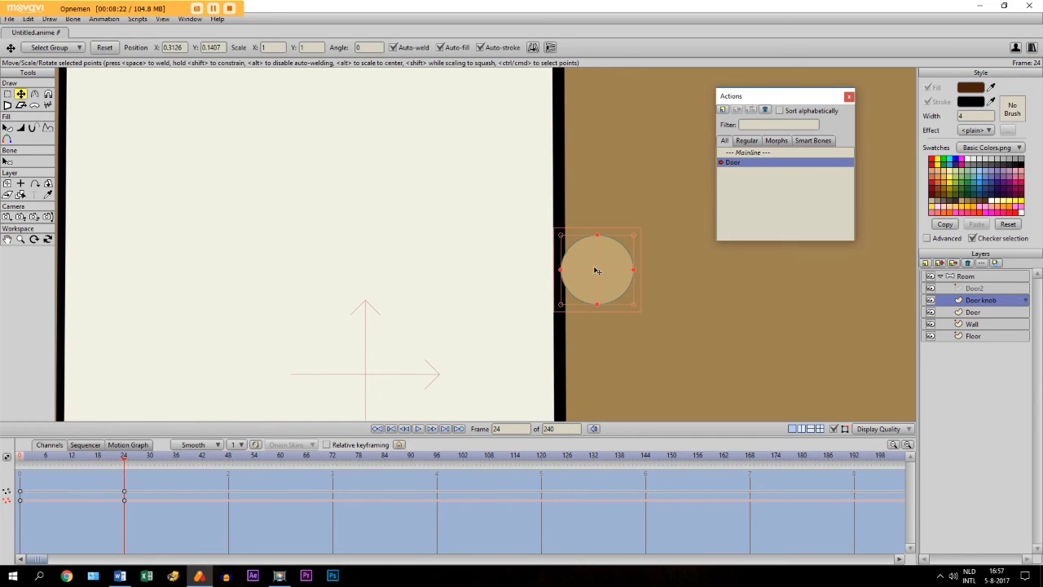
pyautogui.moveTo(596, 271)
pyautogui.mouseDown()
pyautogui.moveTo(633, 273)
pyautogui.moveTo(599, 272)
pyautogui.mouseUp()
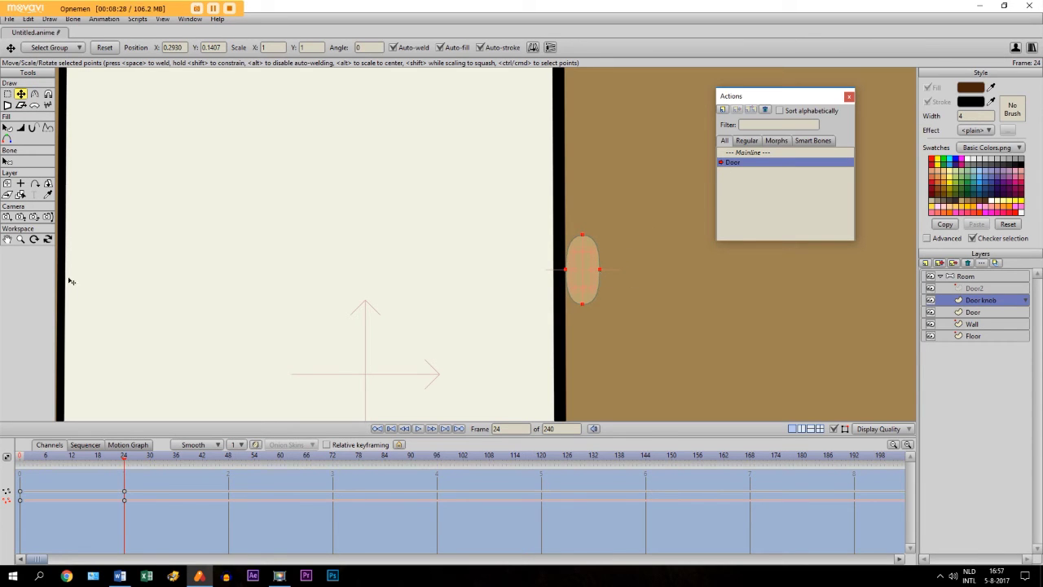
# Hide the bone and point overlays in the workspace and scrub the Door action back to frame 14 to preview the knob's motion
pyautogui.click(6, 238)
pyautogui.scroll(-4, 313, 254)
pyautogui.moveTo(438, 217); pyautogui.dragTo(424, 190)
pyautogui.scroll(-2, 429, 215)
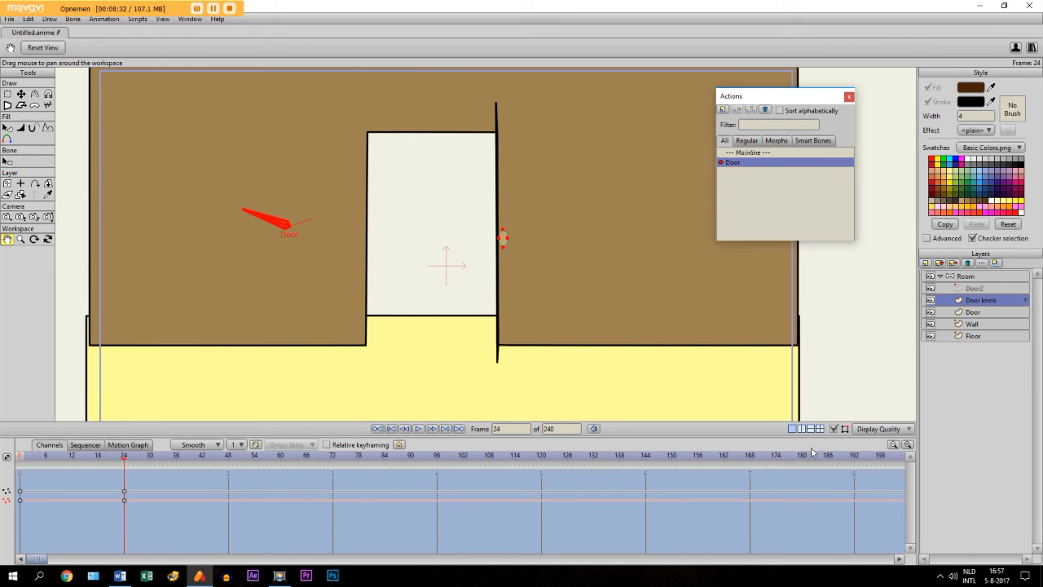
pyautogui.click(833, 431)
pyautogui.scroll(2, 686, 344)
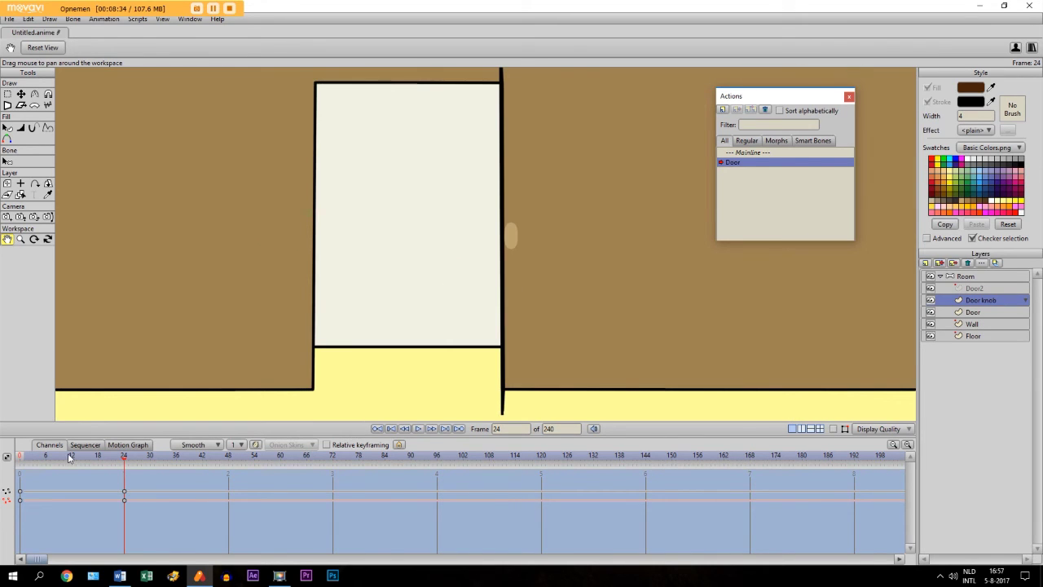
pyautogui.moveTo(124, 456); pyautogui.dragTo(80, 462)
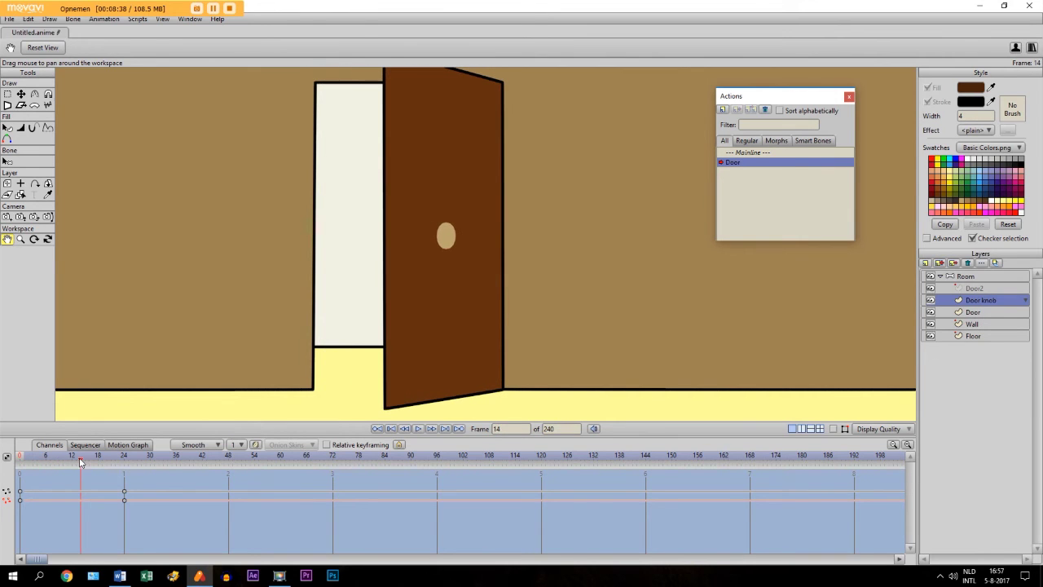
# At frame 6, move the door knob back toward the door's free edge, to X about -0.307
pyautogui.click(46, 460)
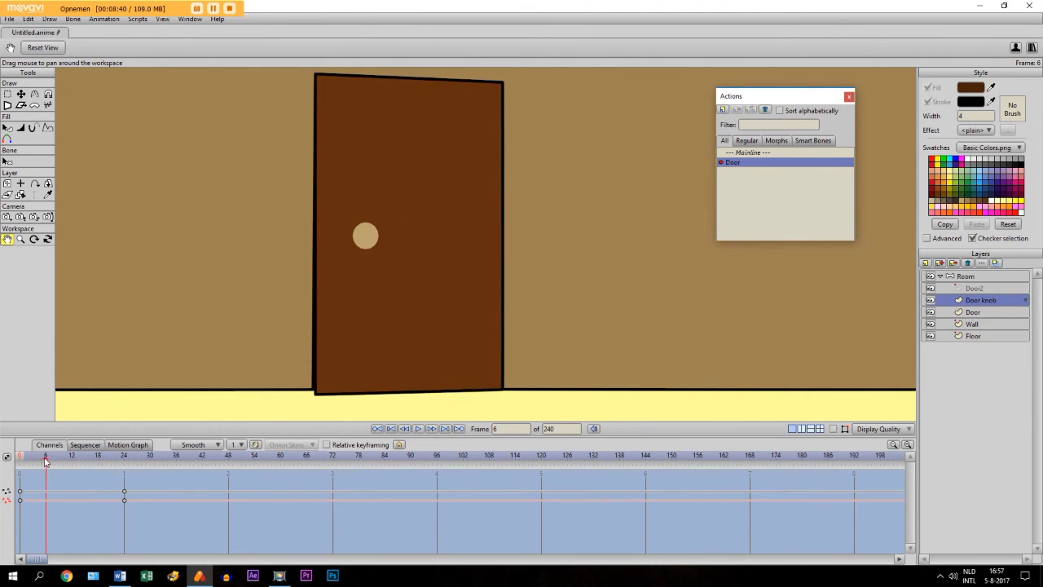
pyautogui.click(20, 94)
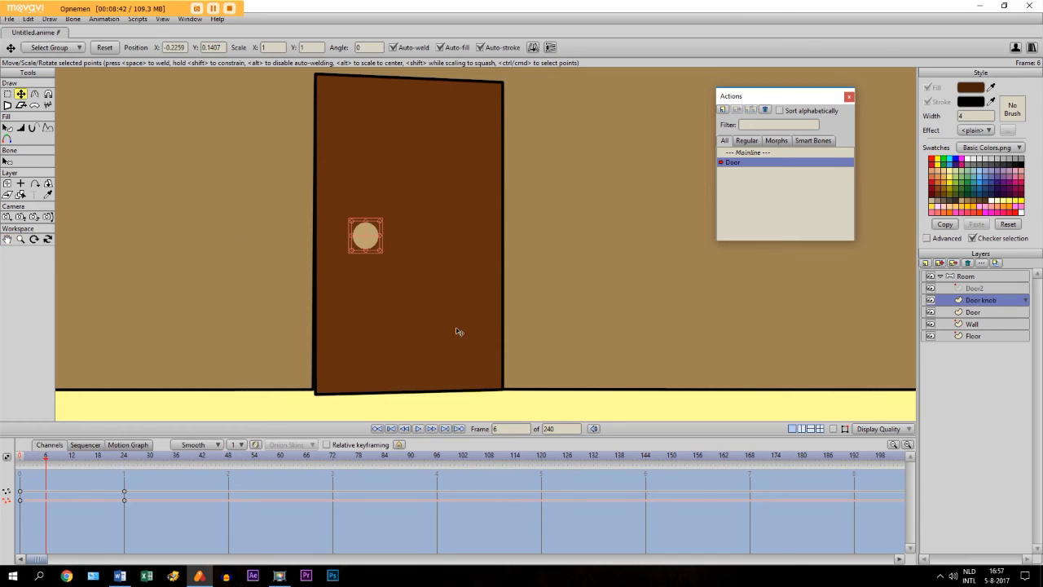
pyautogui.moveTo(369, 239); pyautogui.dragTo(345, 239)
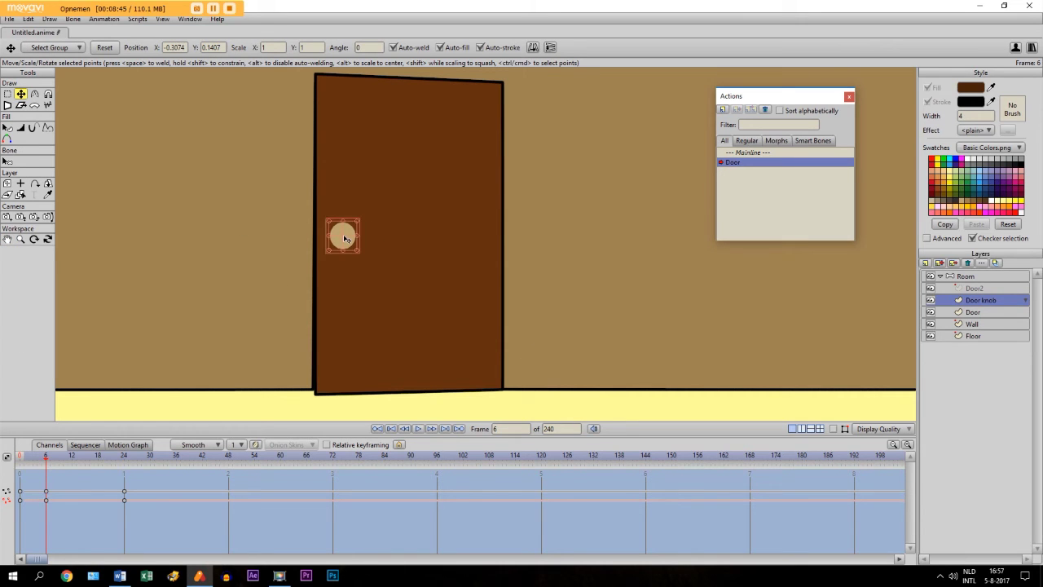
# Reposition the door knob on the swinging door at X about -0.167 on frame 12 and X about 0.131 on frame 18
pyautogui.click(71, 460)
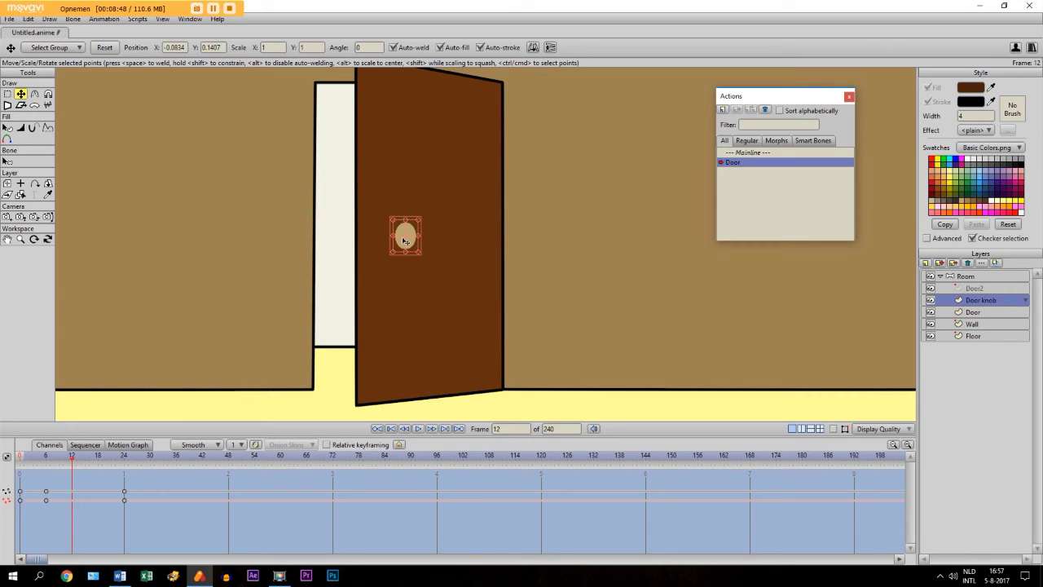
pyautogui.moveTo(405, 241); pyautogui.dragTo(383, 241)
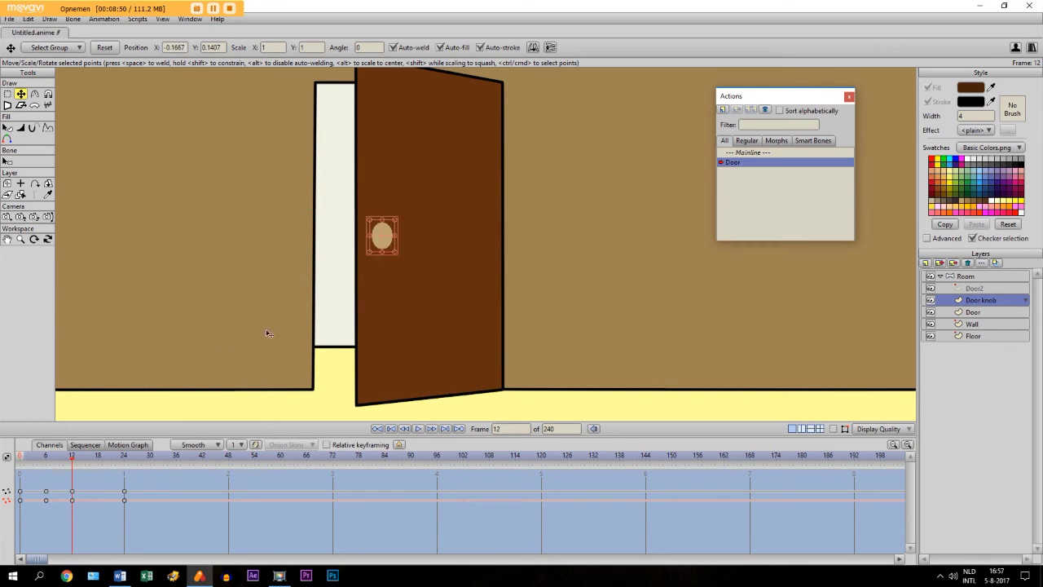
pyautogui.click(98, 459)
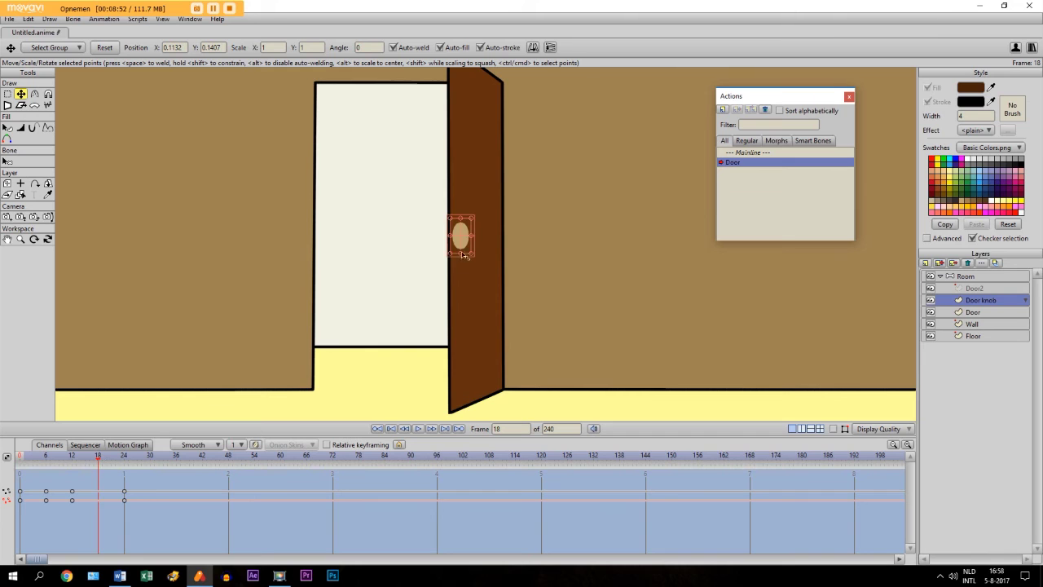
pyautogui.moveTo(459, 235); pyautogui.dragTo(470, 242)
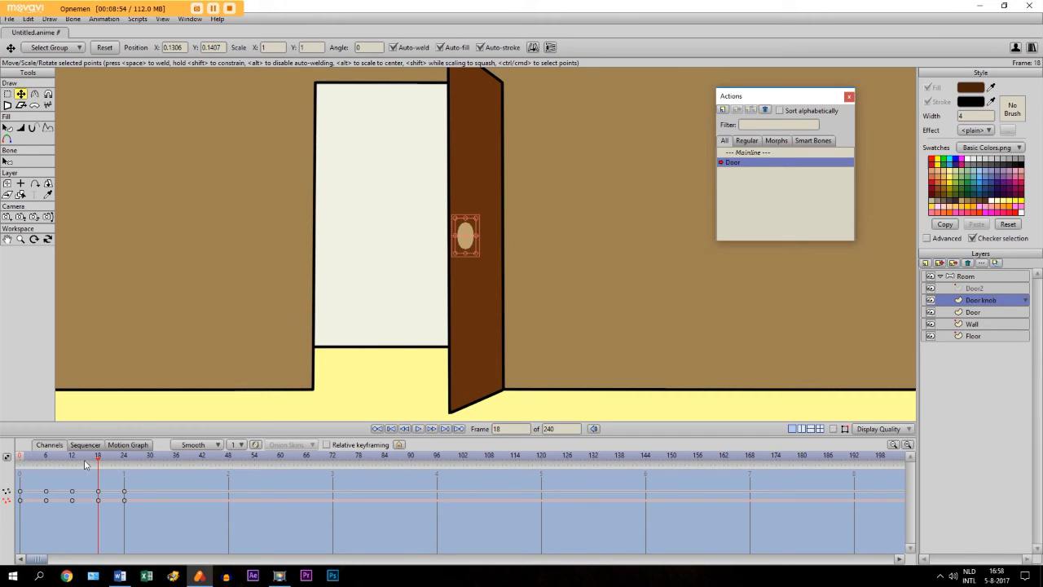
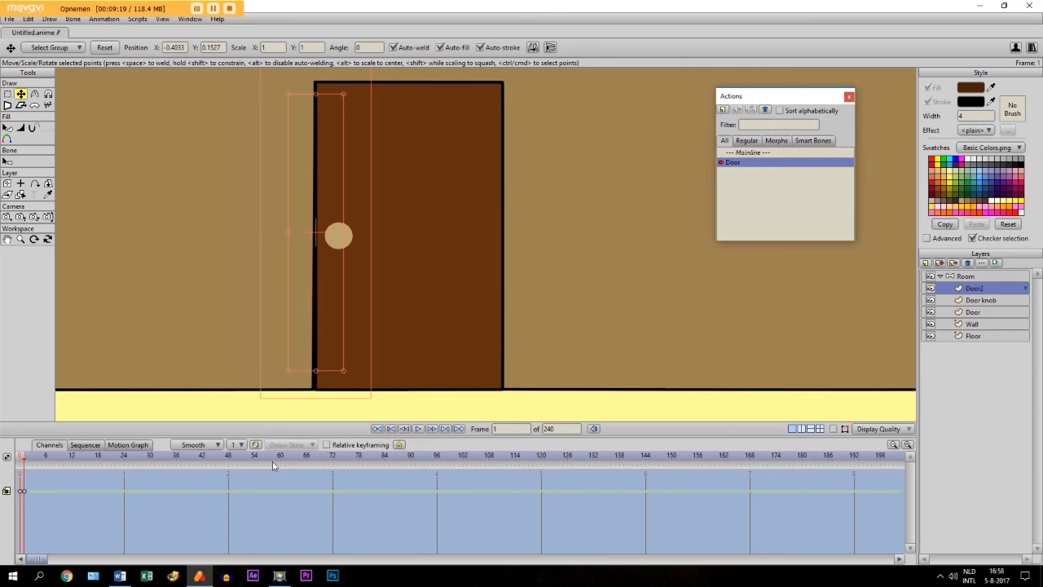
# At frame 24, show the overlays, select all points of the Door2 edge strip and move it onto the open door, at X about 0.257
pyautogui.click(124, 459)
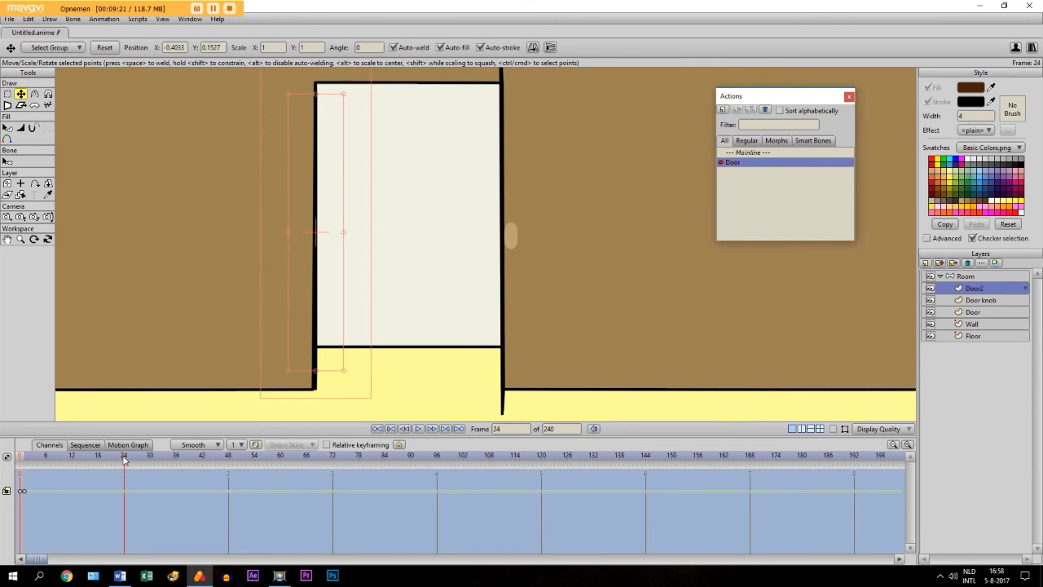
pyautogui.click(836, 431)
pyautogui.click(7, 94)
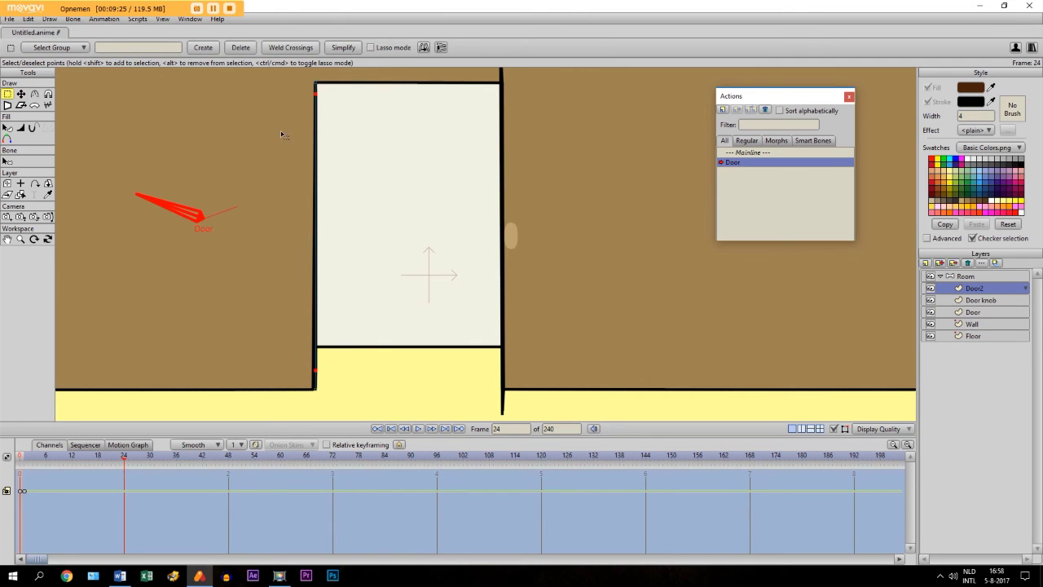
pyautogui.moveTo(286, 77); pyautogui.dragTo(350, 422)
pyautogui.click(20, 94)
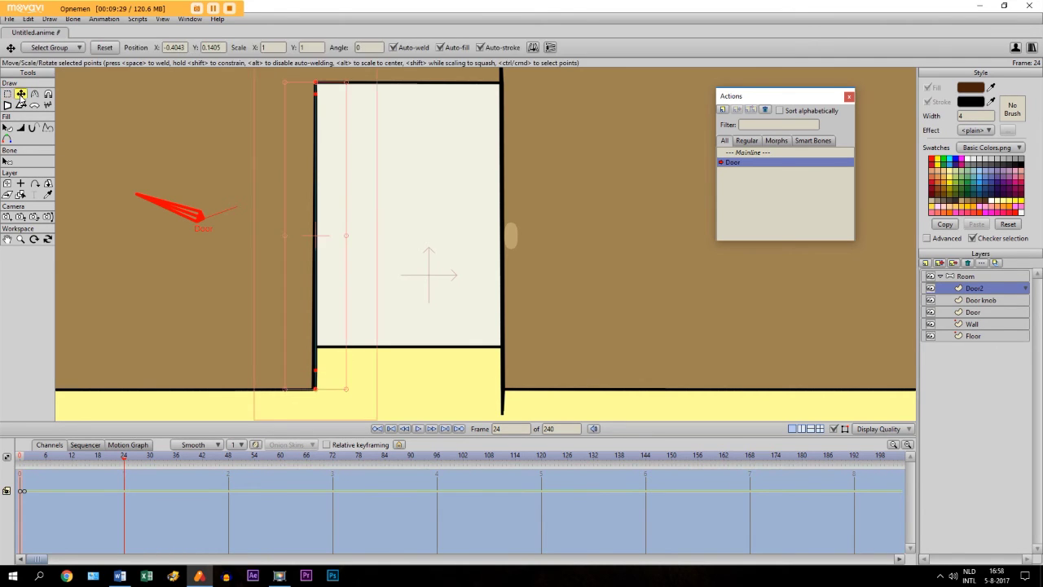
pyautogui.scroll(-1, 326, 192)
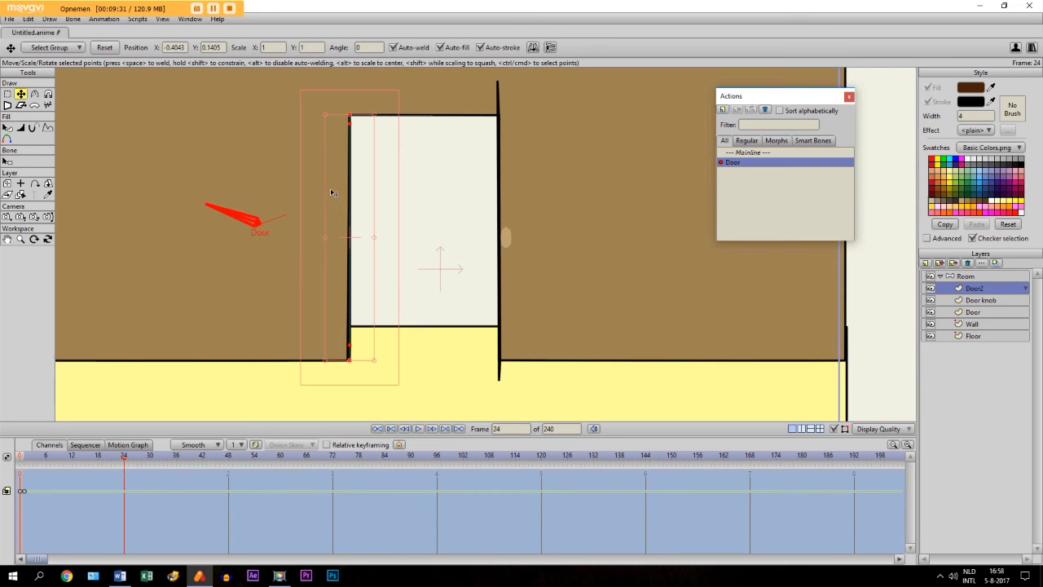
pyautogui.moveTo(352, 173); pyautogui.dragTo(501, 185)
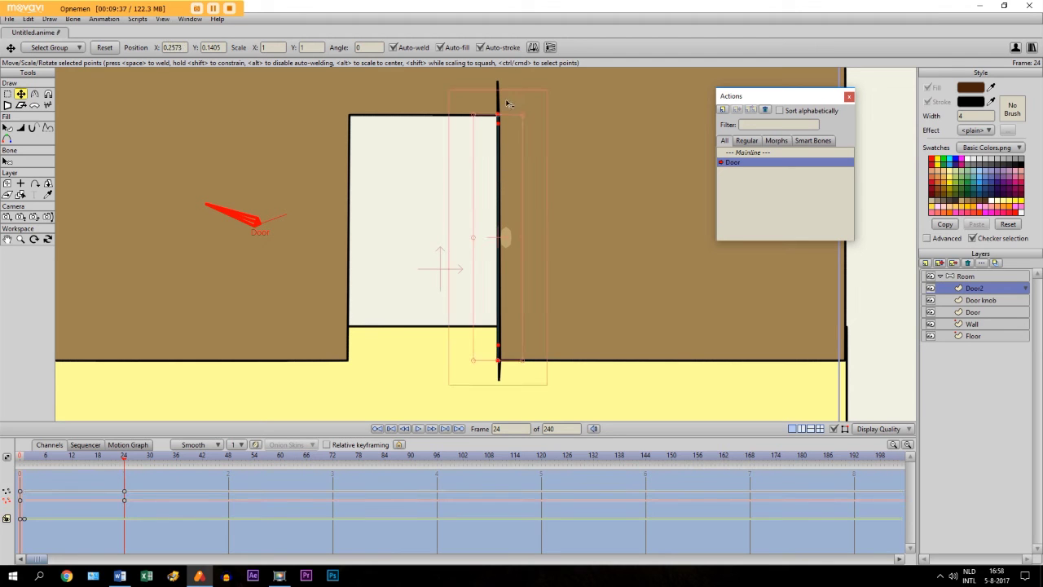
# Stretch the Door2 strip upward until its upper end meets the top of the open door
pyautogui.moveTo(501, 119); pyautogui.dragTo(498, 99)
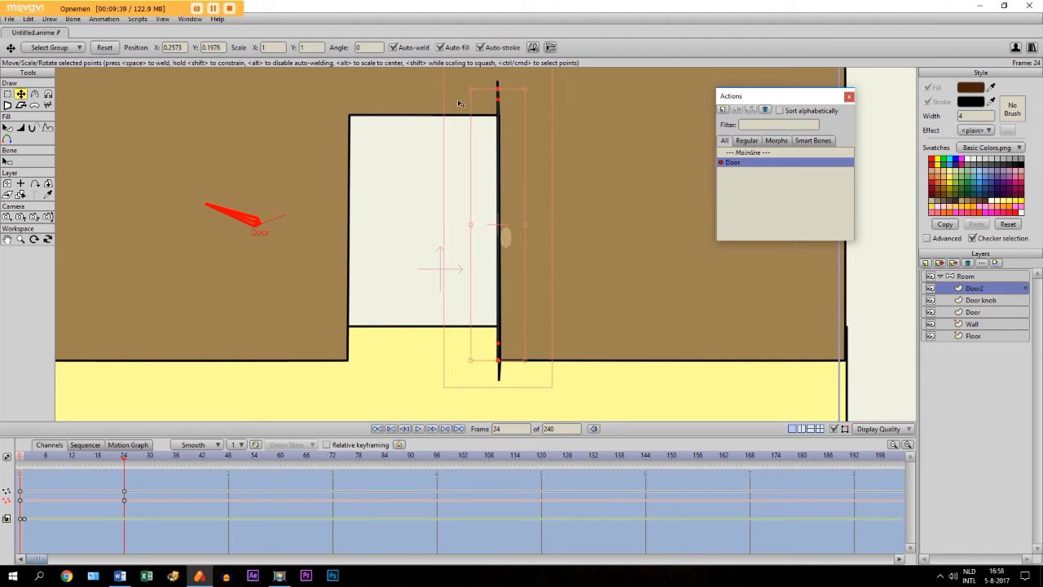
pyautogui.click(8, 239)
pyautogui.moveTo(463, 153); pyautogui.dragTo(433, 256)
pyautogui.scroll(7, 436, 245)
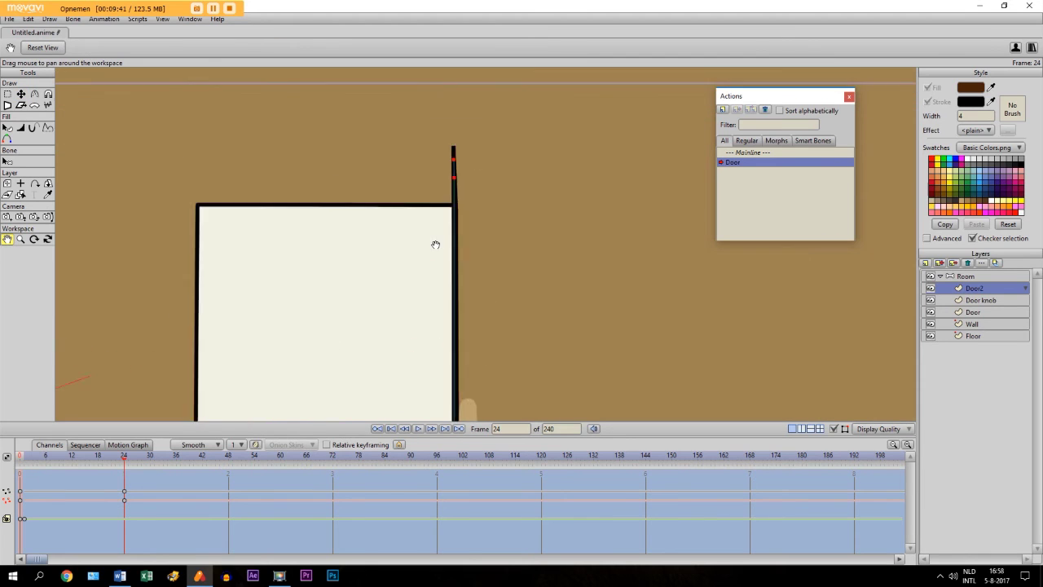
pyautogui.moveTo(446, 186); pyautogui.dragTo(466, 318)
pyautogui.scroll(3, 452, 335)
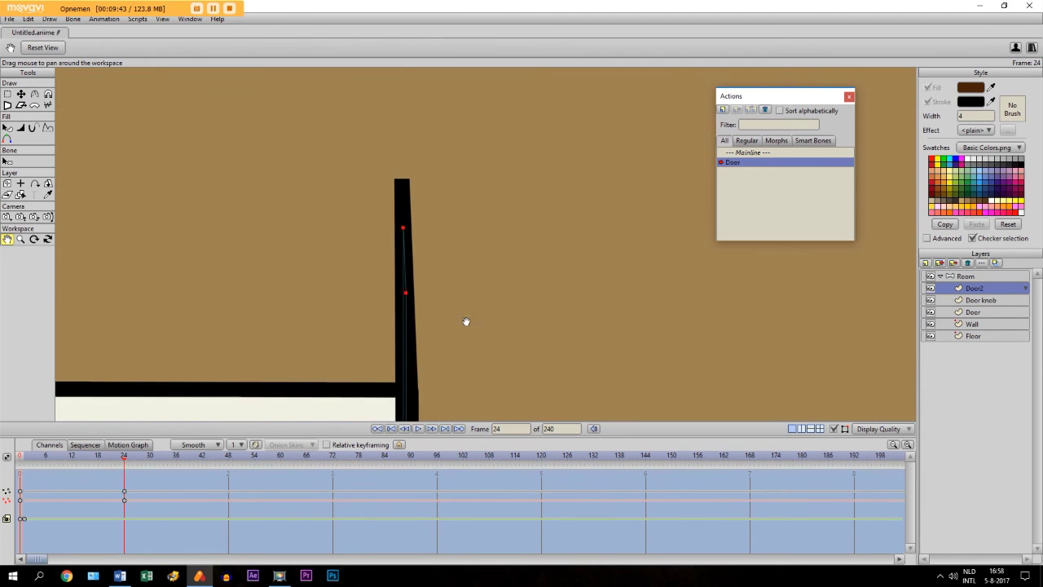
pyautogui.click(20, 93)
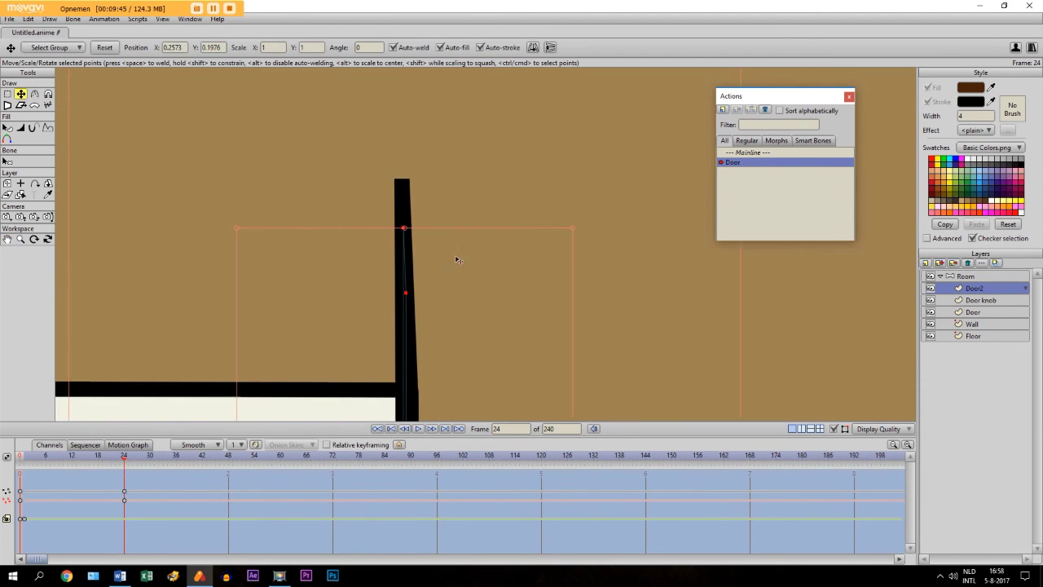
pyautogui.moveTo(406, 231); pyautogui.dragTo(408, 188)
# Stretch the Door2 strip downward until its lower end meets the bottom of the open door
pyautogui.click(6, 239)
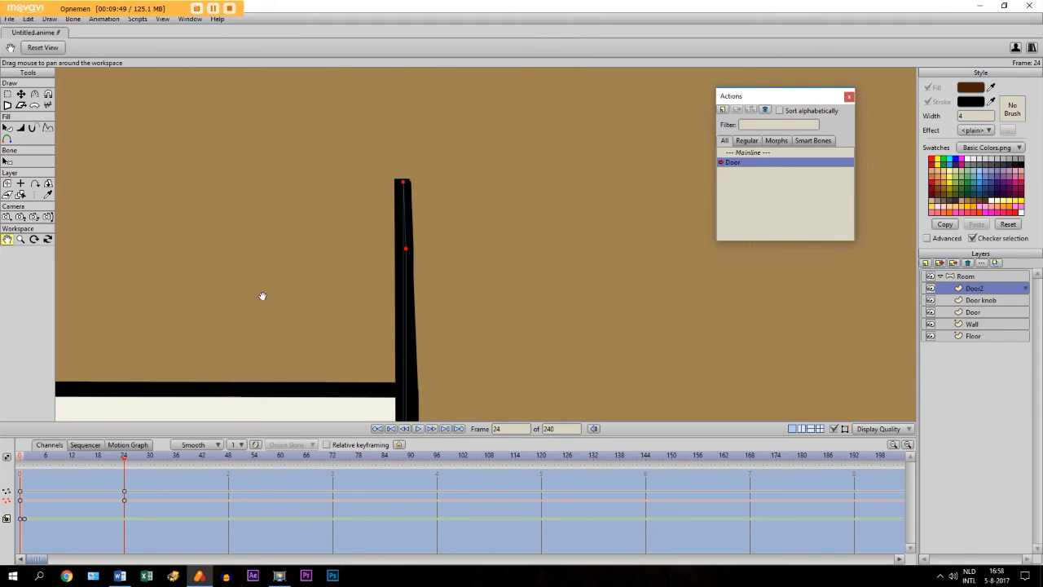
pyautogui.scroll(-5, 403, 331)
pyautogui.moveTo(433, 331); pyautogui.dragTo(431, 284)
pyautogui.moveTo(443, 376); pyautogui.dragTo(442, 201)
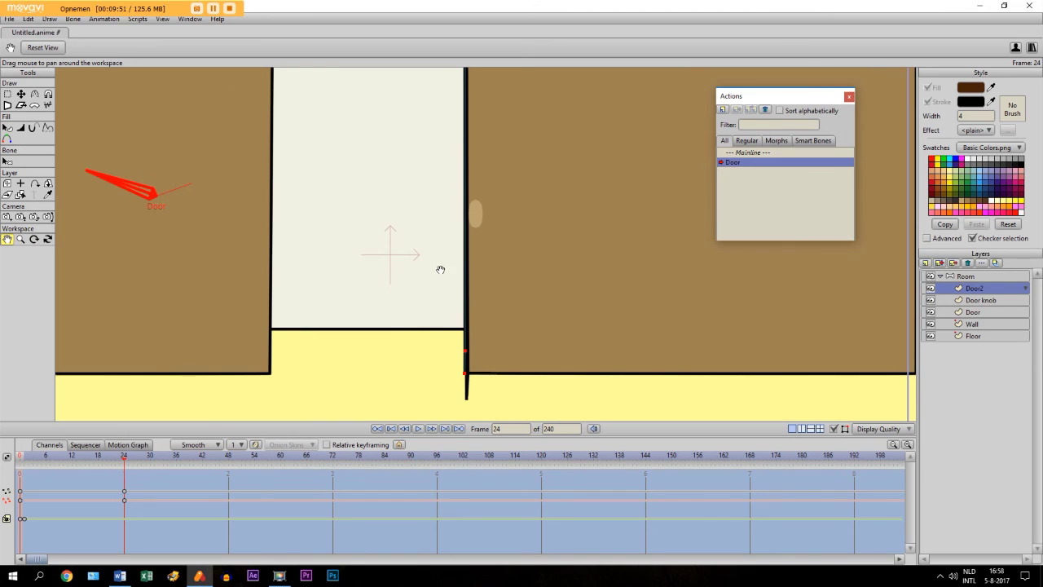
pyautogui.moveTo(441, 297); pyautogui.dragTo(451, 35)
pyautogui.scroll(5, 447, 216)
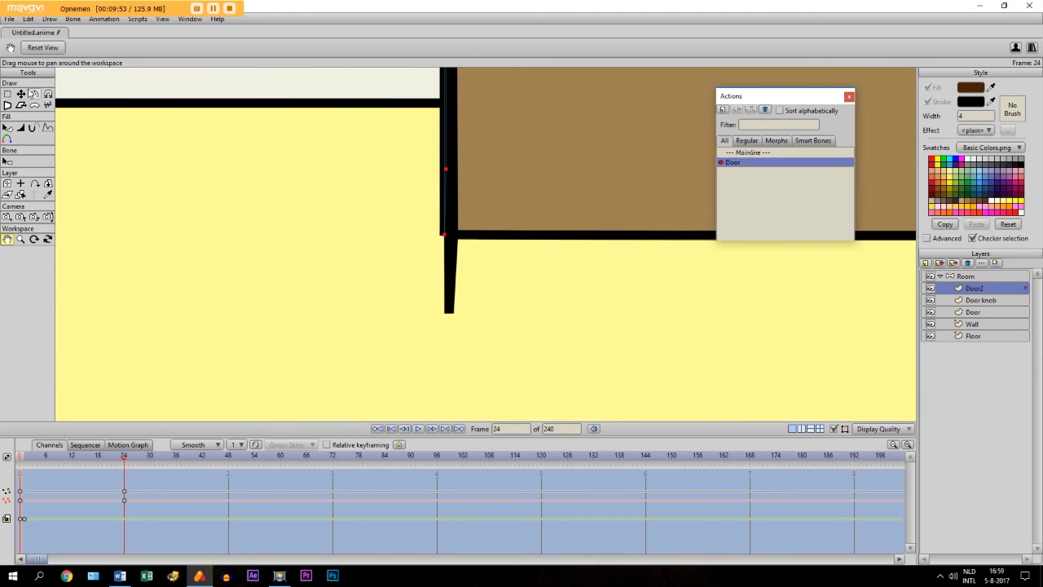
pyautogui.click(21, 93)
pyautogui.moveTo(445, 237); pyautogui.dragTo(445, 310)
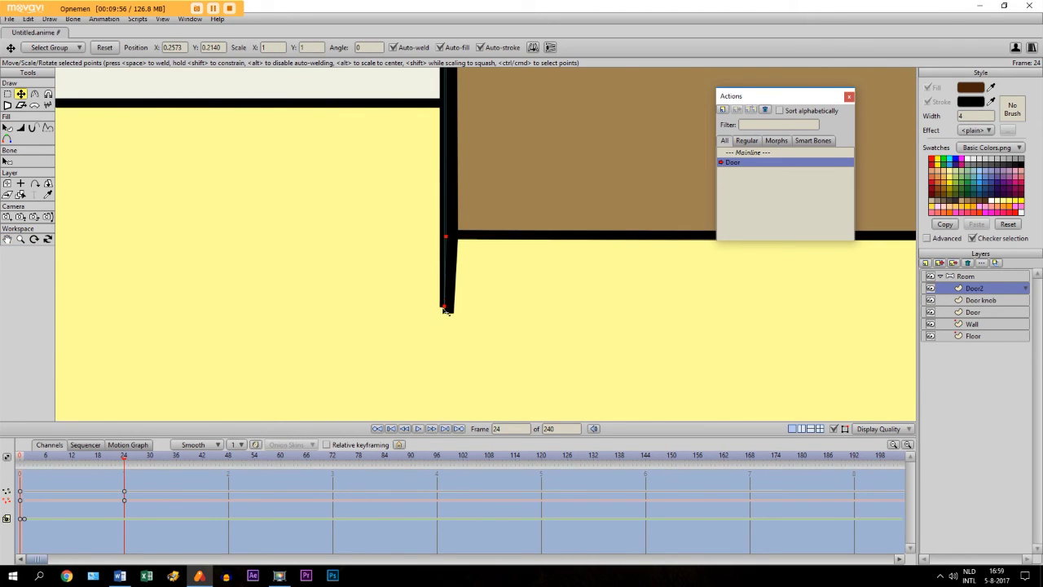
# Select only the doorway-side points of the Door2 strip and move them to X about 0.208 to give the open door thickness
pyautogui.click(4, 243)
pyautogui.scroll(-3, 279, 227)
pyautogui.moveTo(409, 166); pyautogui.dragTo(400, 286)
pyautogui.scroll(-3, 400, 285)
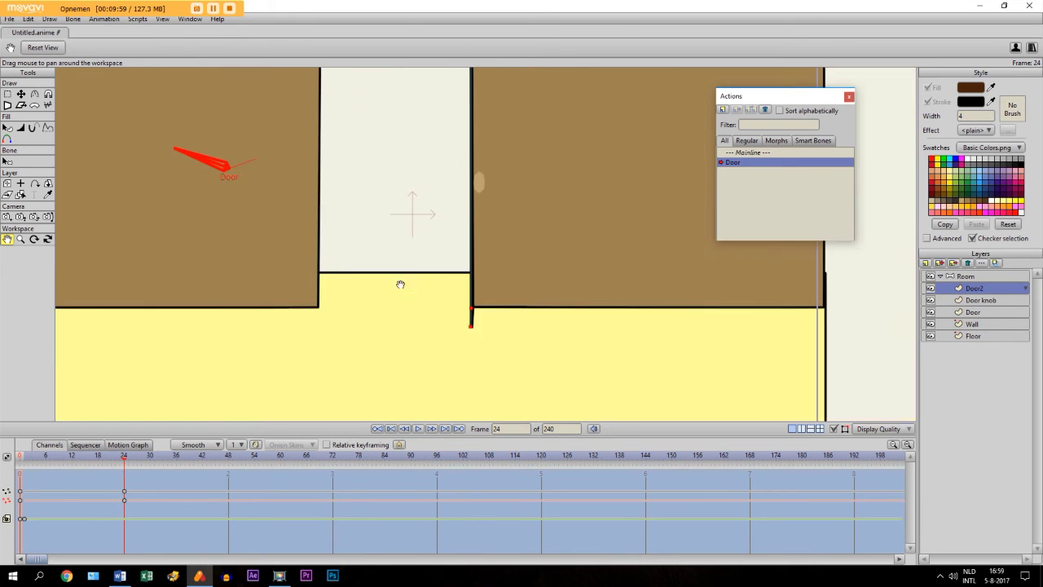
pyautogui.moveTo(445, 219); pyautogui.dragTo(417, 275)
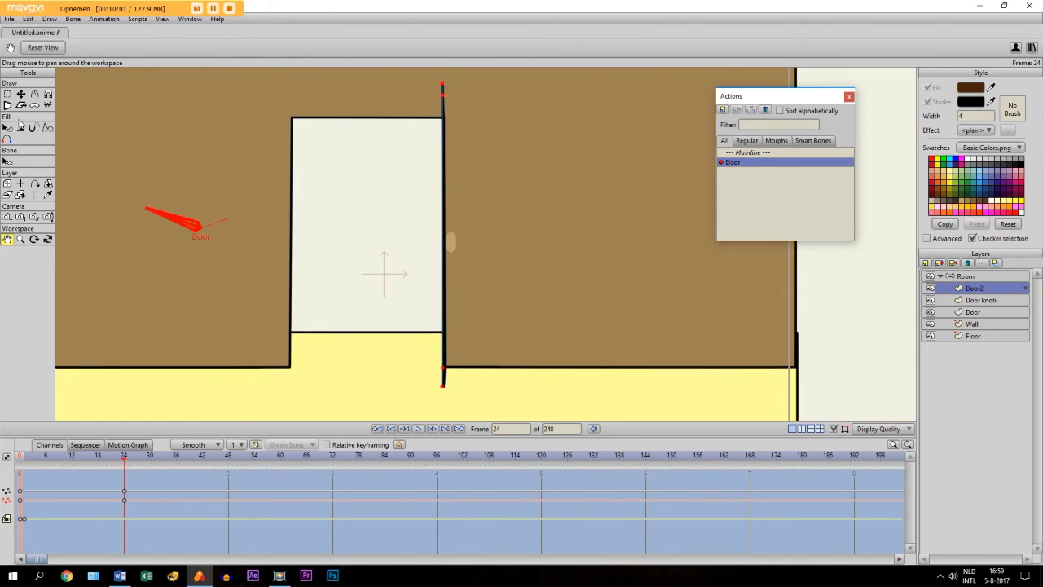
pyautogui.click(7, 93)
pyautogui.moveTo(420, 87); pyautogui.dragTo(469, 367)
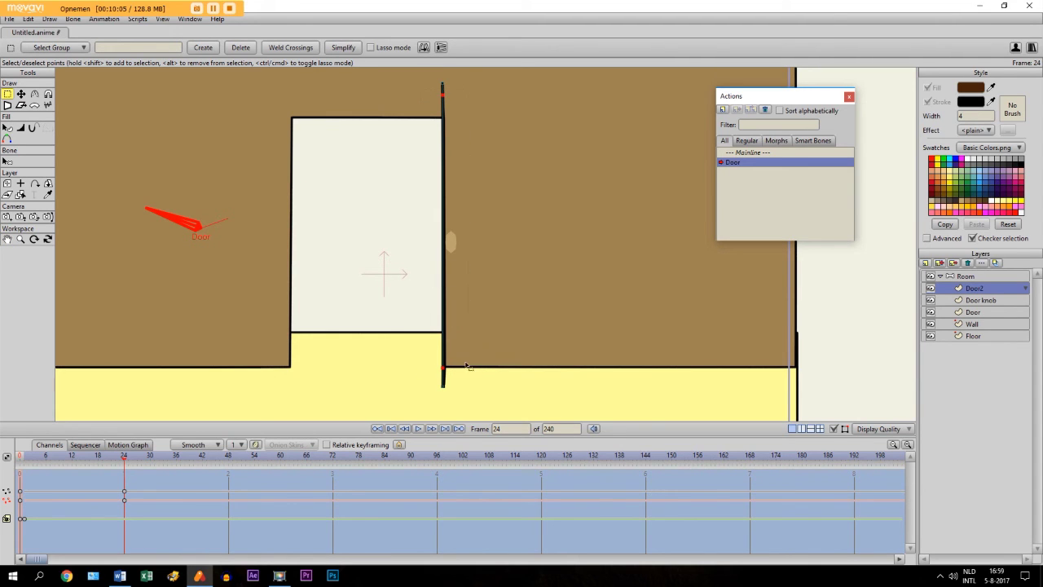
pyautogui.click(20, 94)
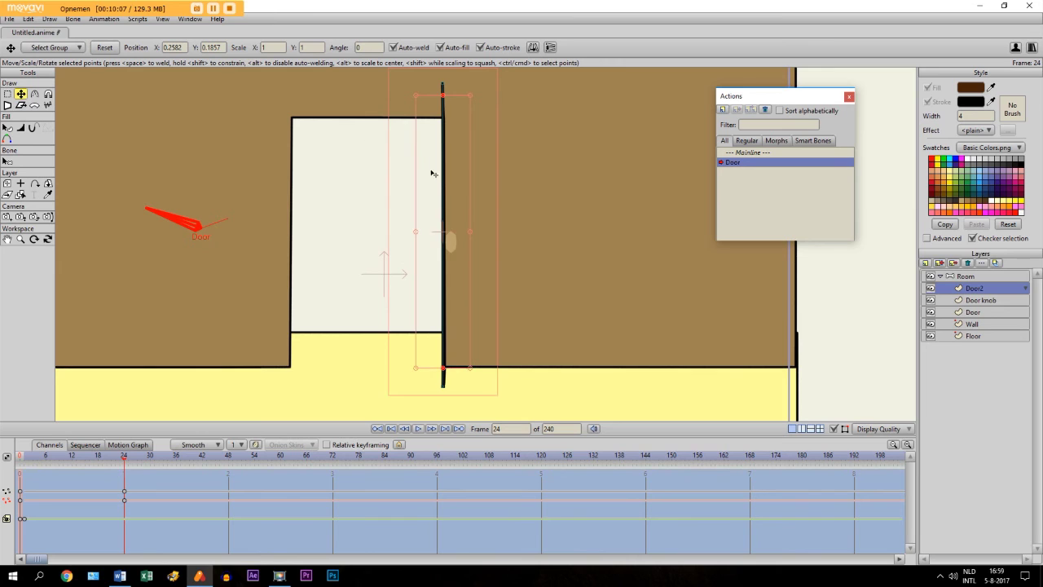
pyautogui.moveTo(444, 181); pyautogui.dragTo(433, 176)
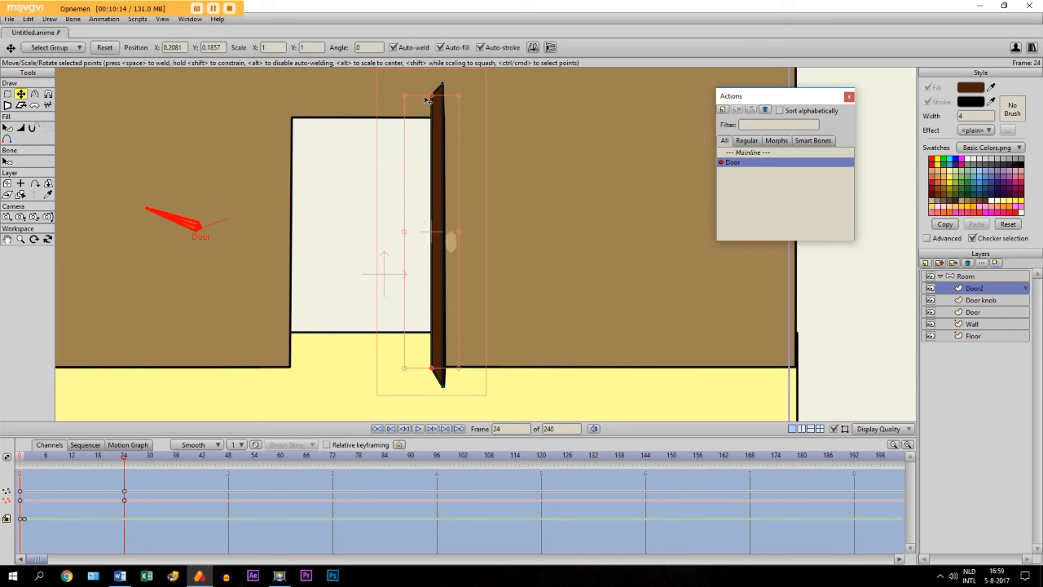
# Stretch the strip's doorway-side edge up and down to match the full height of the open door
pyautogui.moveTo(431, 97); pyautogui.dragTo(433, 87)
pyautogui.moveTo(434, 371); pyautogui.dragTo(430, 384)
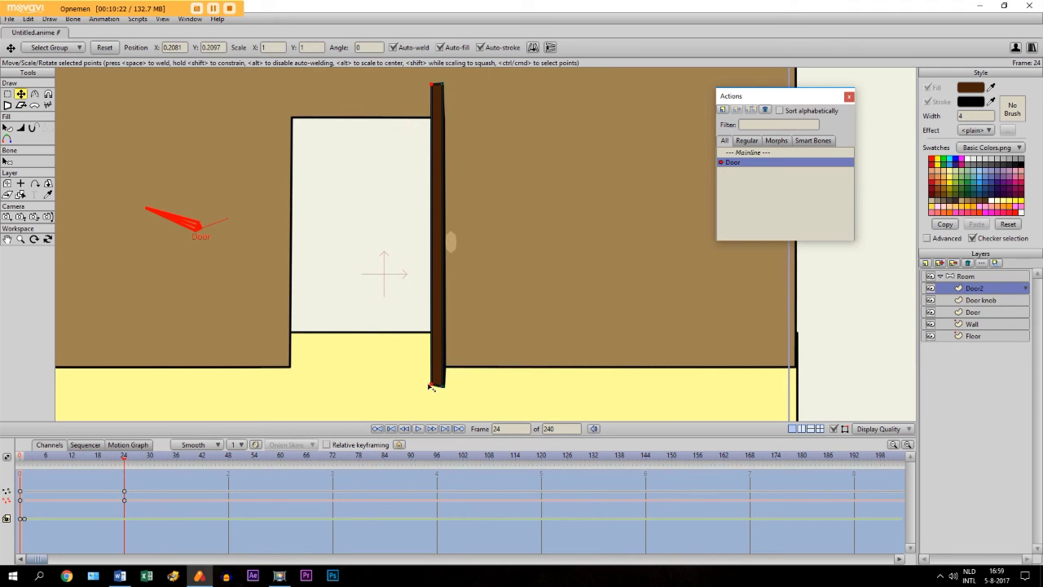
pyautogui.moveTo(431, 388); pyautogui.dragTo(429, 383)
# Check the strip's ends up close and raise its doorway-side top corner slightly to level the top edge
pyautogui.click(6, 241)
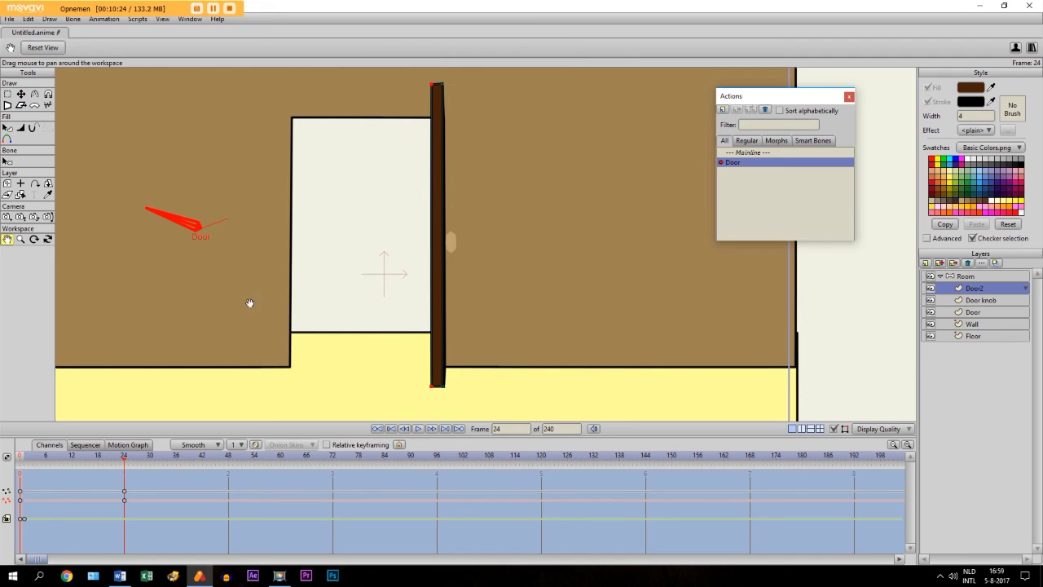
pyautogui.moveTo(439, 322); pyautogui.dragTo(480, 147)
pyautogui.scroll(4, 421, 211)
pyautogui.scroll(3, 482, 157)
pyautogui.moveTo(411, 196); pyautogui.dragTo(419, 243)
pyautogui.scroll(-3, 285, 265)
pyautogui.moveTo(391, 139); pyautogui.dragTo(392, 391)
pyautogui.scroll(-4, 389, 342)
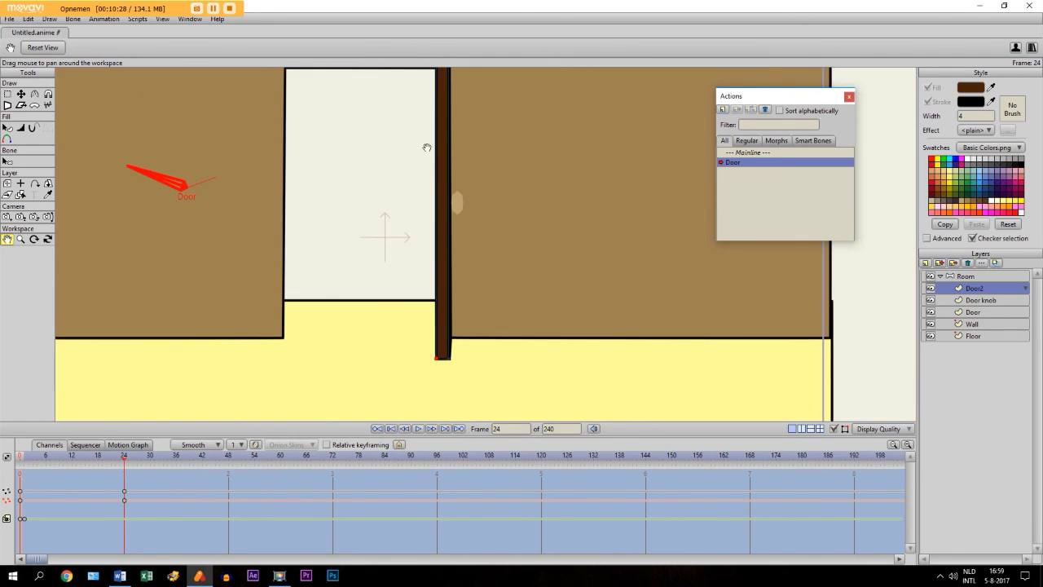
pyautogui.moveTo(427, 148); pyautogui.dragTo(433, 351)
pyautogui.scroll(3, 434, 285)
pyautogui.scroll(2, 433, 278)
pyautogui.moveTo(434, 278)
pyautogui.mouseDown()
pyautogui.moveTo(363, 291)
pyautogui.moveTo(457, 272)
pyautogui.mouseUp()
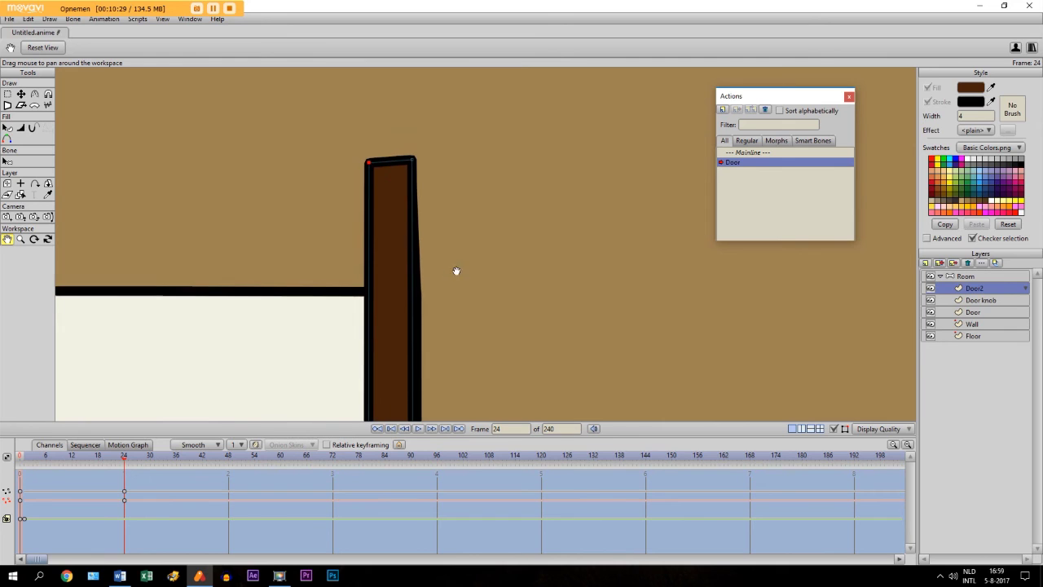
pyautogui.click(22, 94)
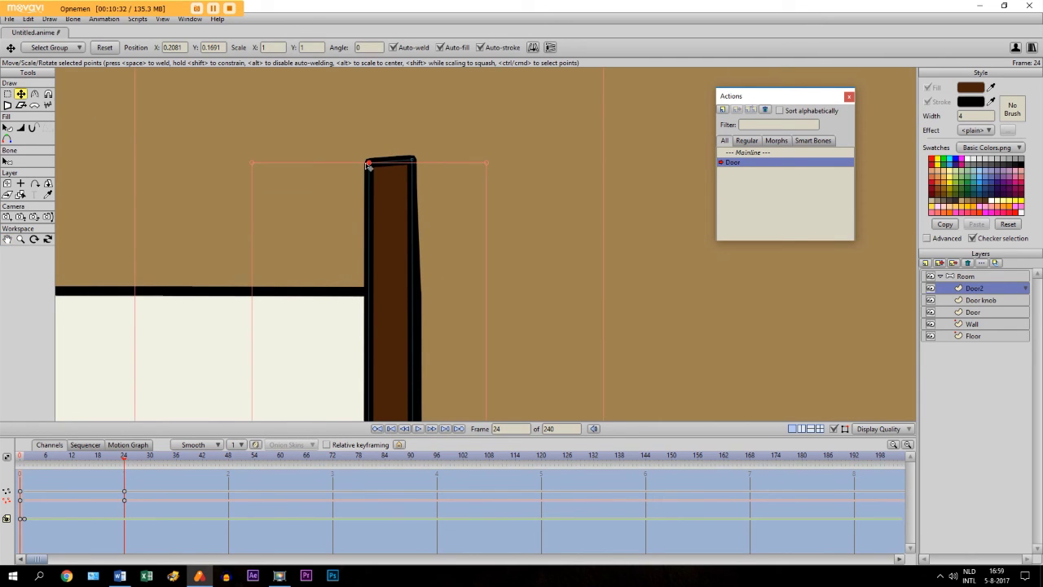
pyautogui.moveTo(368, 166); pyautogui.dragTo(368, 161)
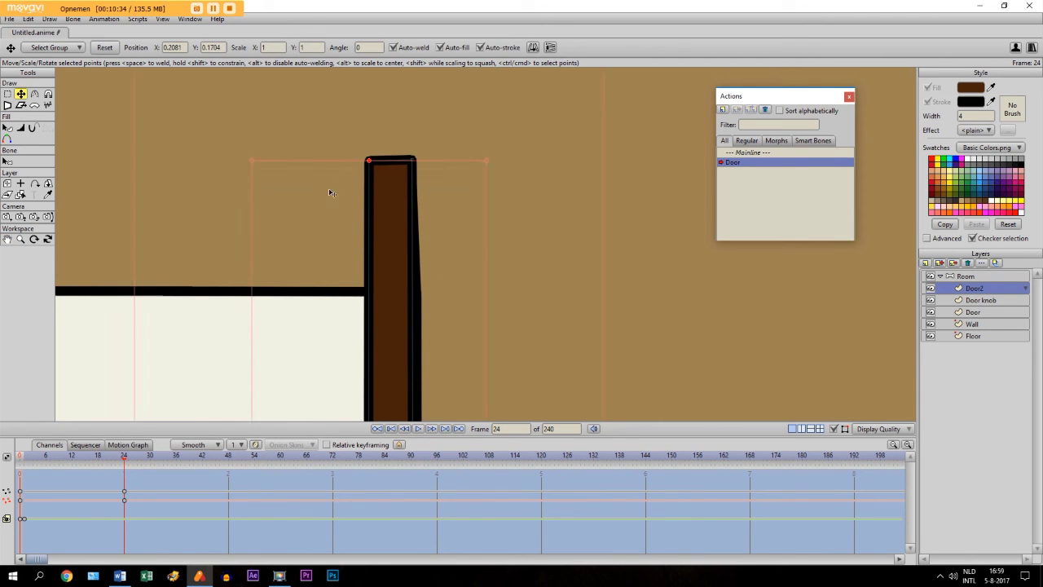
# Hide the overlays and scrub the Door action back to frame 6 to check how the edge strip follows the door
pyautogui.click(8, 238)
pyautogui.scroll(-4, 473, 166)
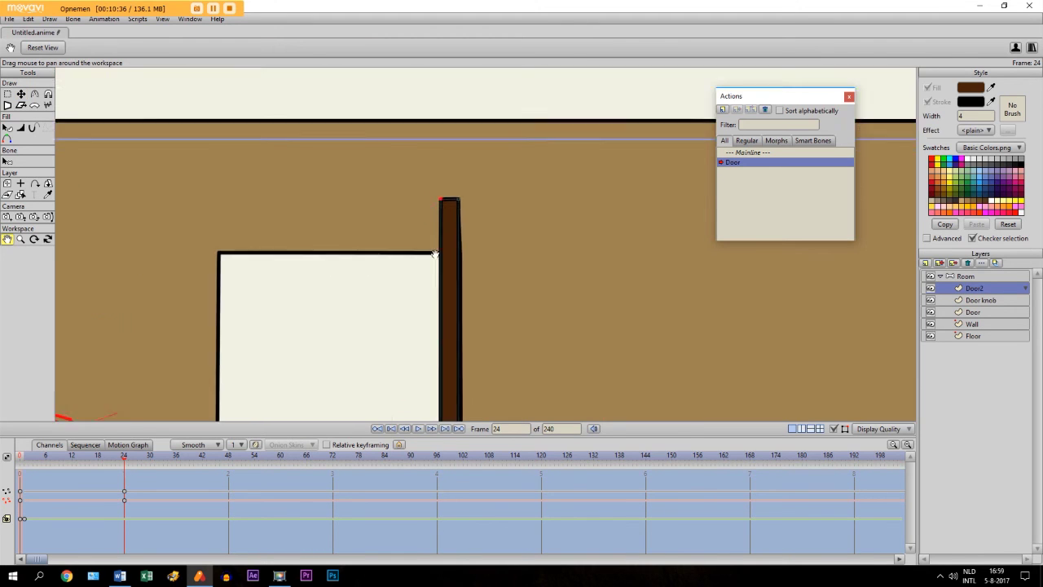
pyautogui.scroll(3, 473, 167)
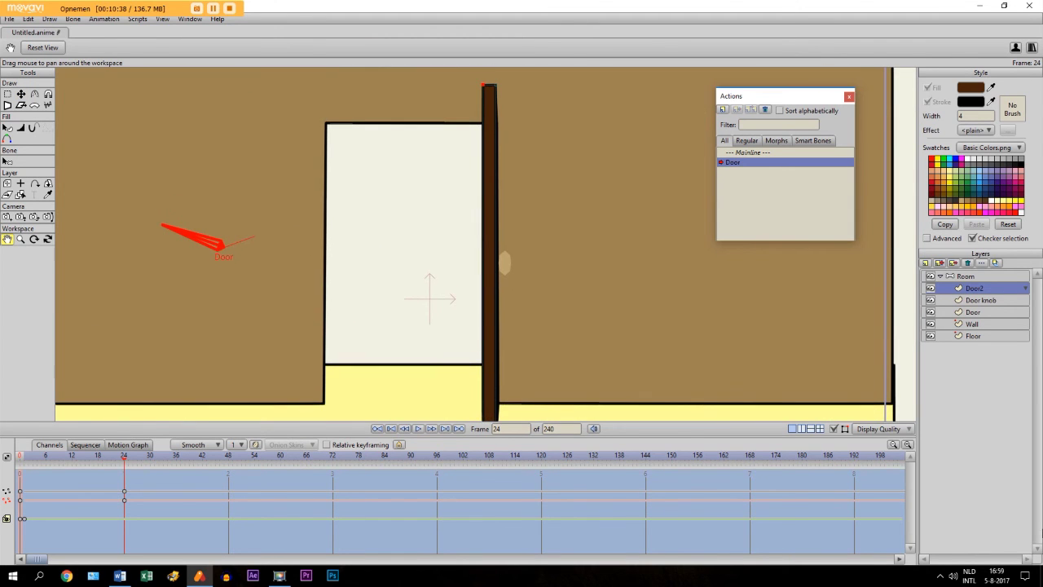
pyautogui.click(834, 429)
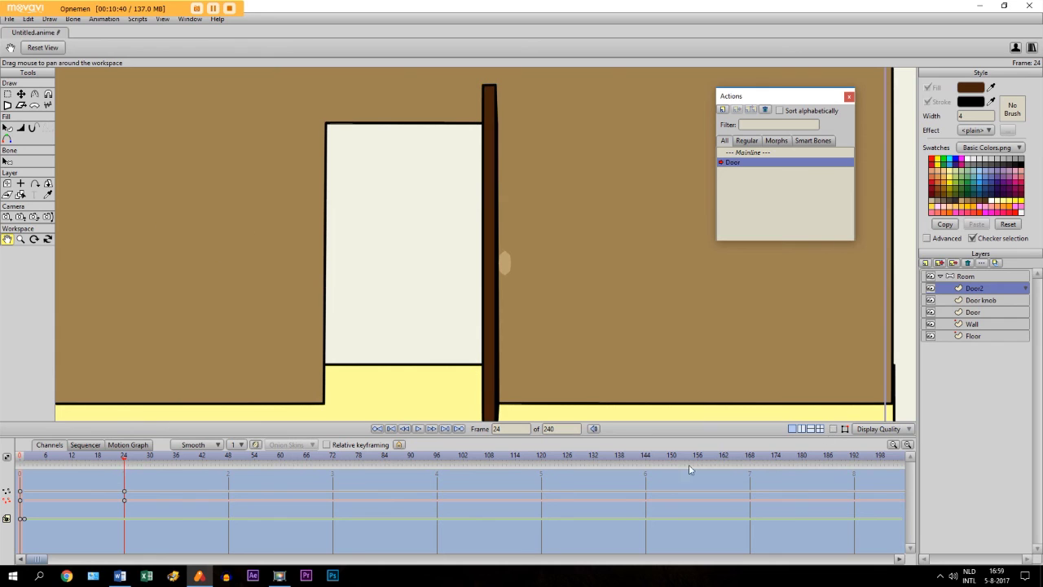
pyautogui.moveTo(124, 463); pyautogui.dragTo(46, 478)
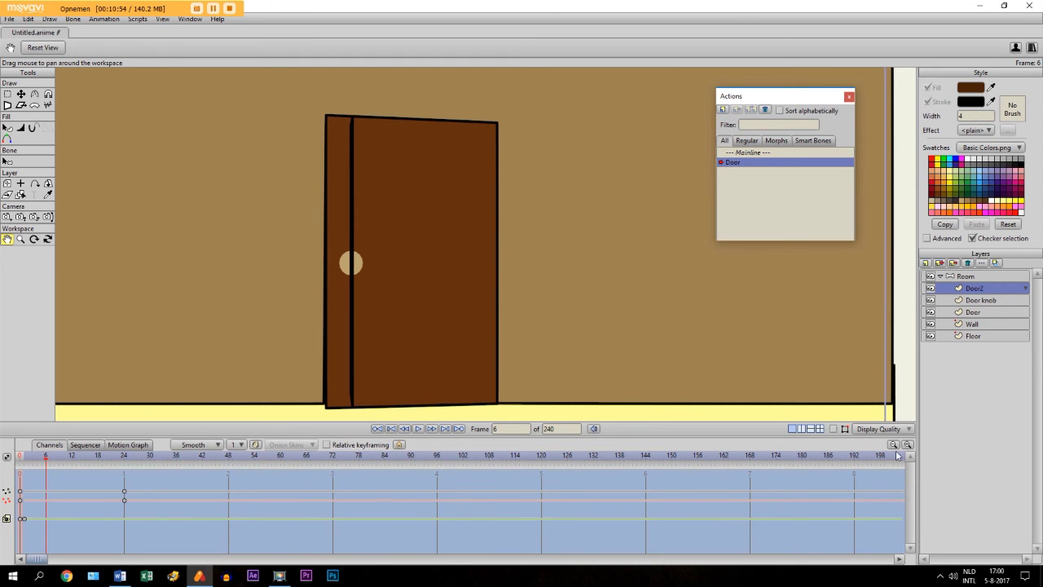
# At frame 6, show the overlays and move the Door2 strip against the door's free edge, to X about -0.411
pyautogui.click(834, 430)
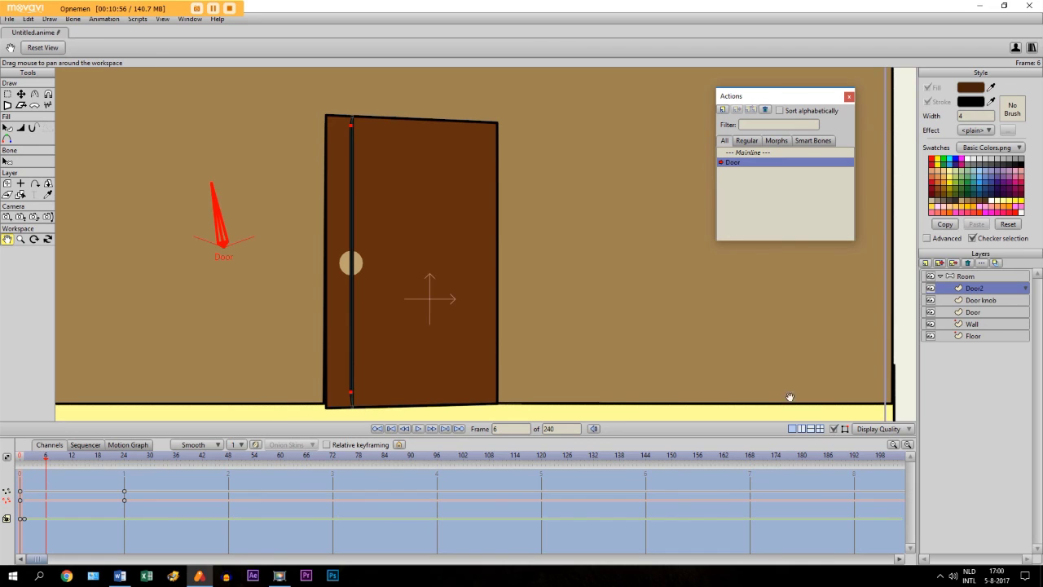
pyautogui.click(21, 94)
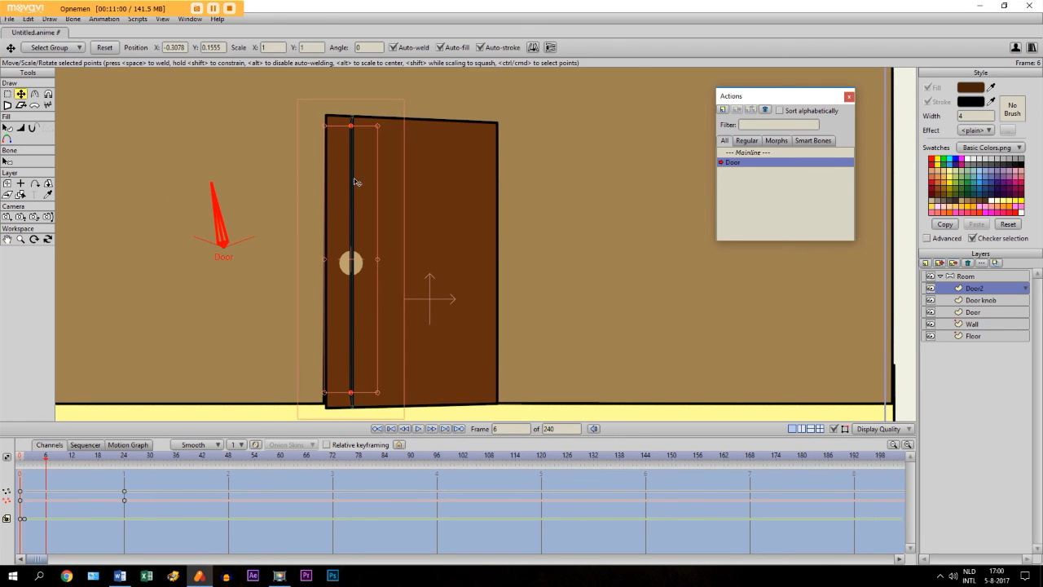
pyautogui.moveTo(355, 182); pyautogui.dragTo(326, 188)
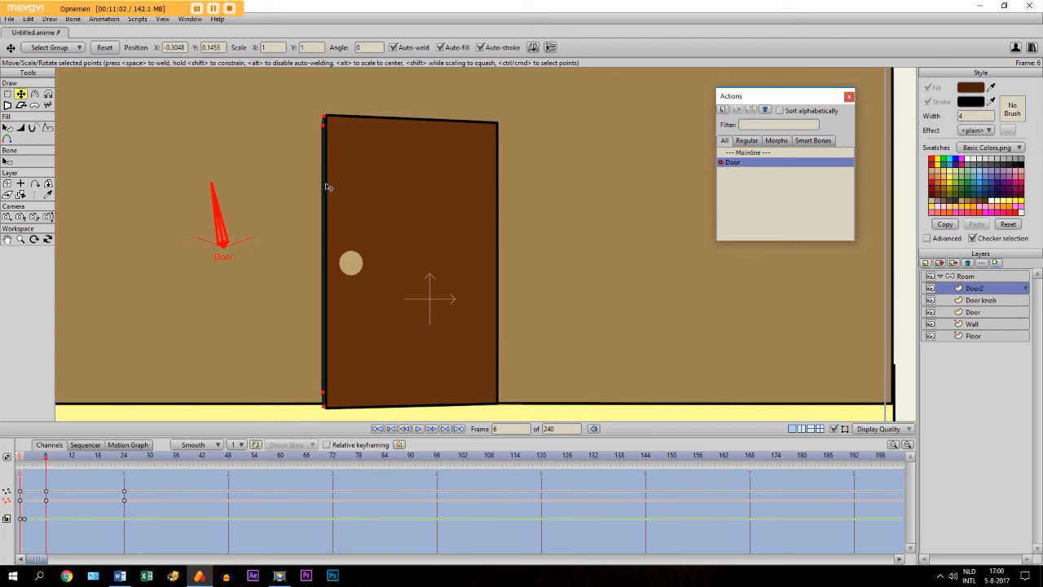
# At frame 6, stretch the Door2 strip slightly upward to line up with the door's top corner
pyautogui.click(6, 238)
pyautogui.moveTo(251, 242); pyautogui.dragTo(359, 275)
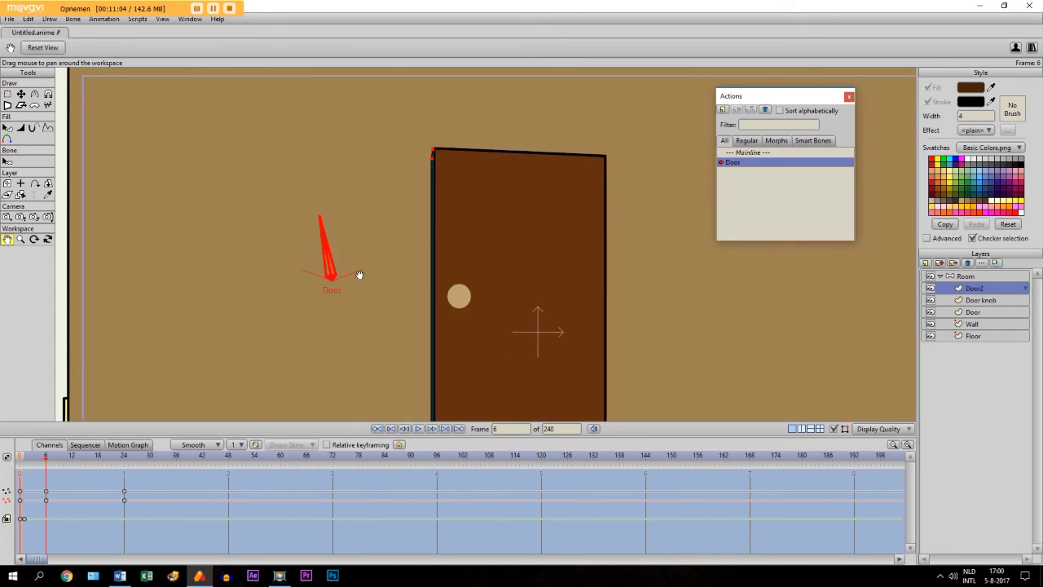
pyautogui.scroll(3, 359, 274)
pyautogui.scroll(3, 392, 319)
pyautogui.moveTo(359, 227); pyautogui.dragTo(383, 317)
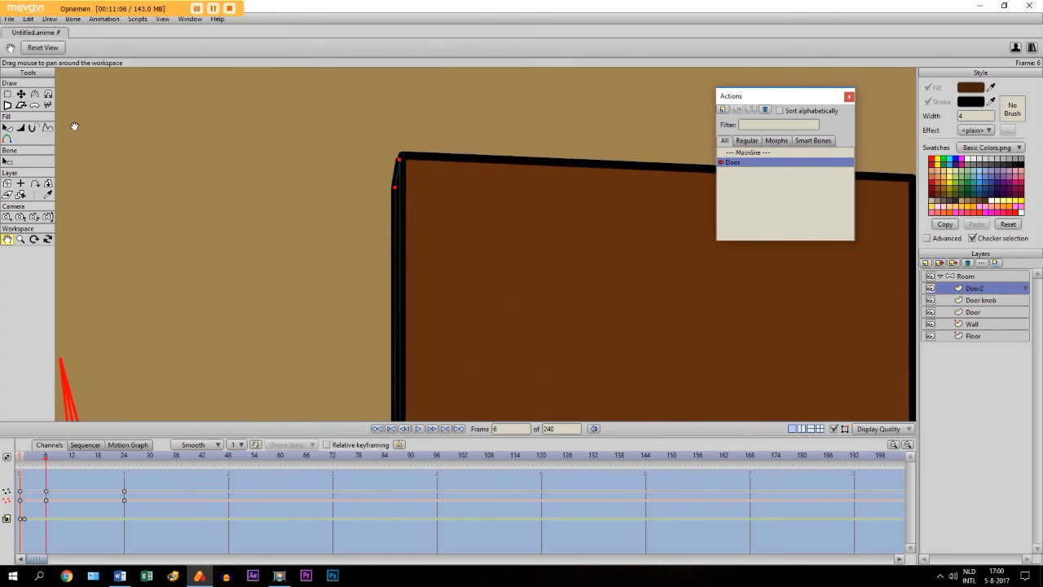
pyautogui.click(20, 94)
pyautogui.moveTo(396, 162); pyautogui.dragTo(397, 157)
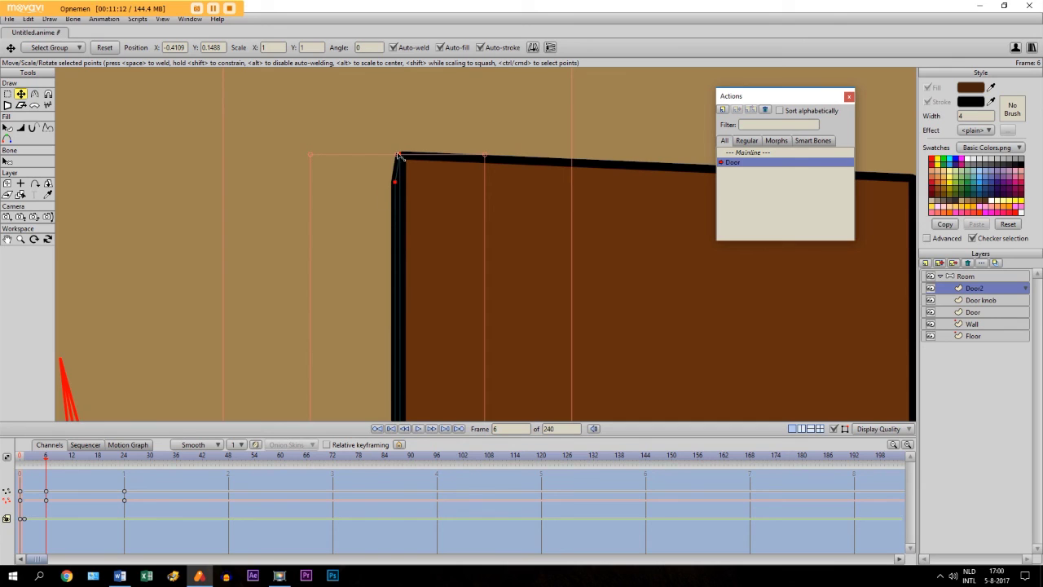
pyautogui.scroll(-2, 402, 207)
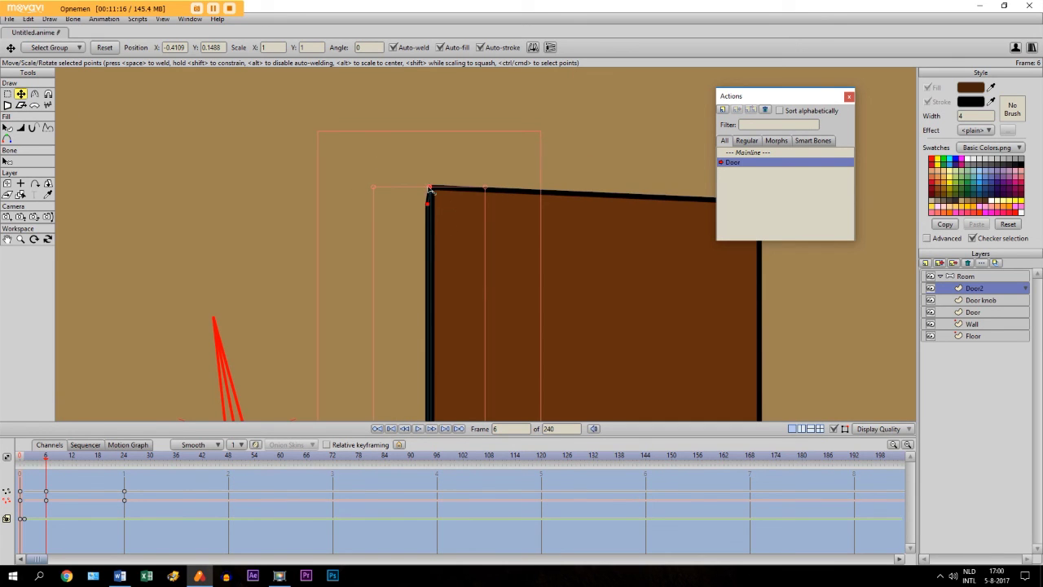
# At frame 6, fine-tune the top end of the Door2 strip so it meets the door's top corner
pyautogui.click(432, 191)
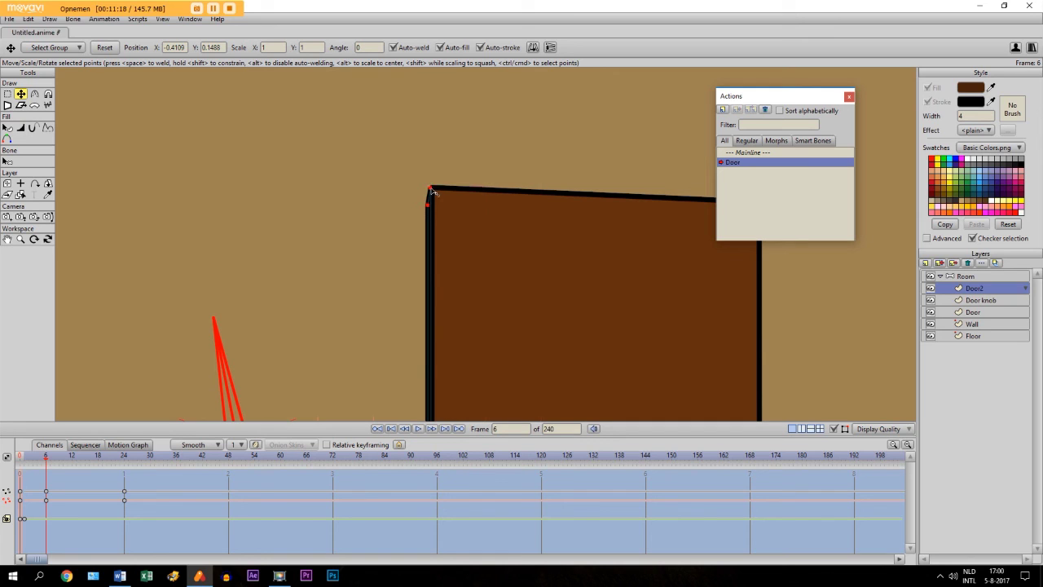
pyautogui.keyDown('shift'); pyautogui.click(421, 207); pyautogui.keyUp('shift')
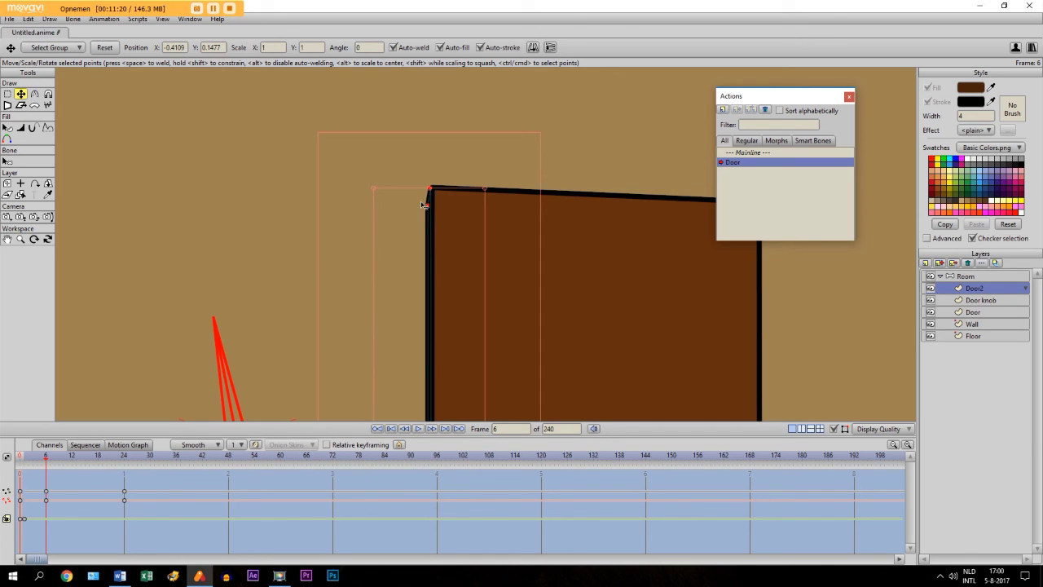
pyautogui.click(429, 208)
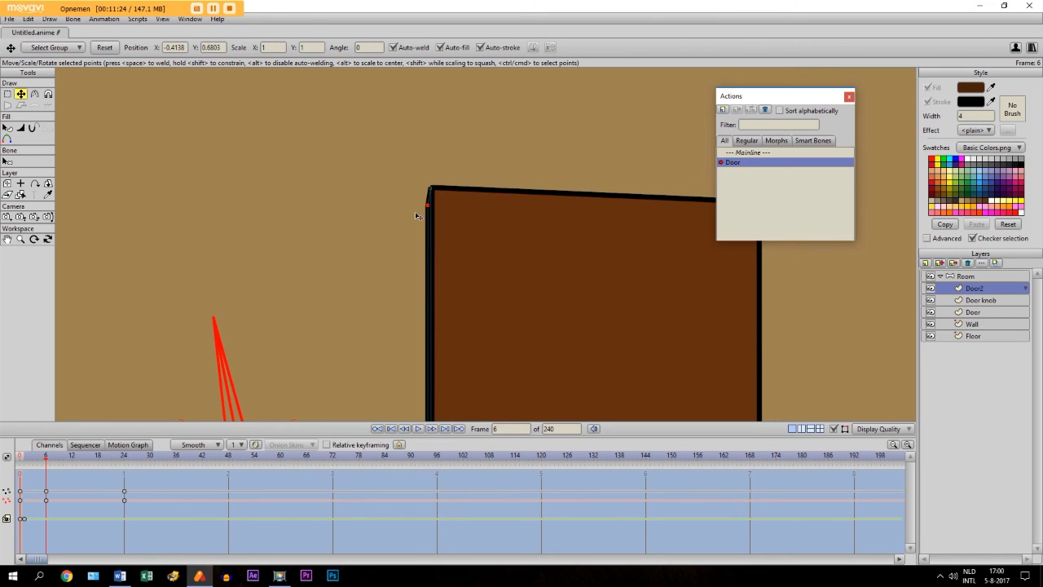
# Select all points of the Door2 strip and, at frame 6, lower its bottom end slightly onto the door's bottom corner
pyautogui.scroll(-2, 417, 216)
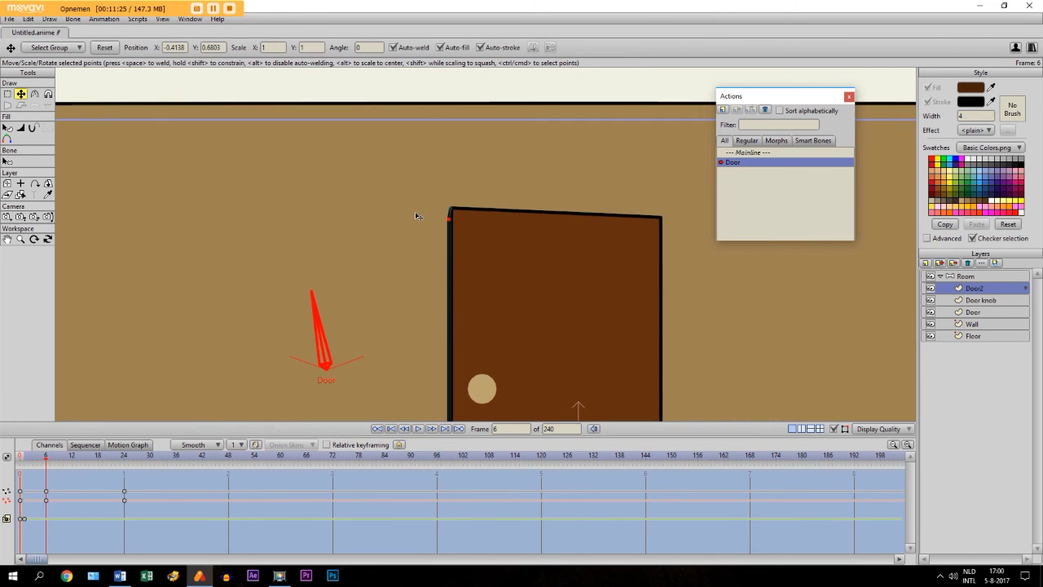
pyautogui.click(7, 94)
pyautogui.scroll(-2, 352, 190)
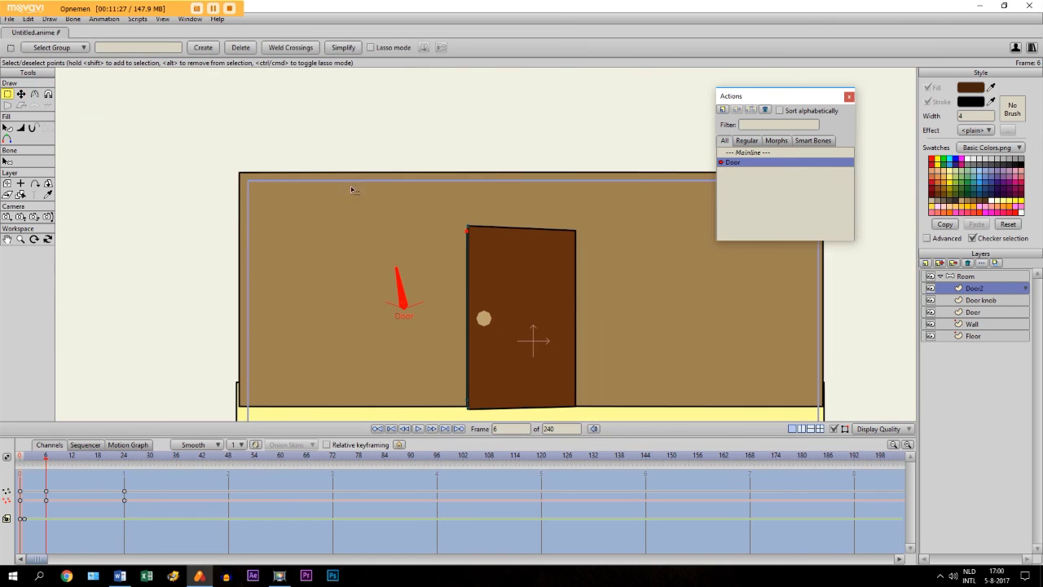
pyautogui.moveTo(450, 211); pyautogui.dragTo(503, 417)
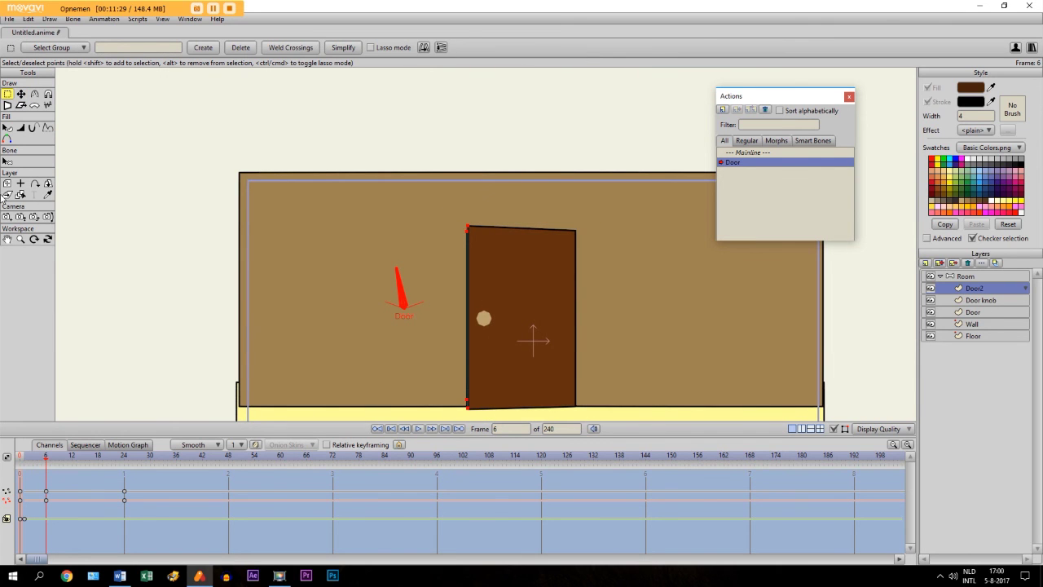
pyautogui.click(7, 239)
pyautogui.moveTo(354, 305); pyautogui.dragTo(372, 174)
pyautogui.scroll(3, 440, 222)
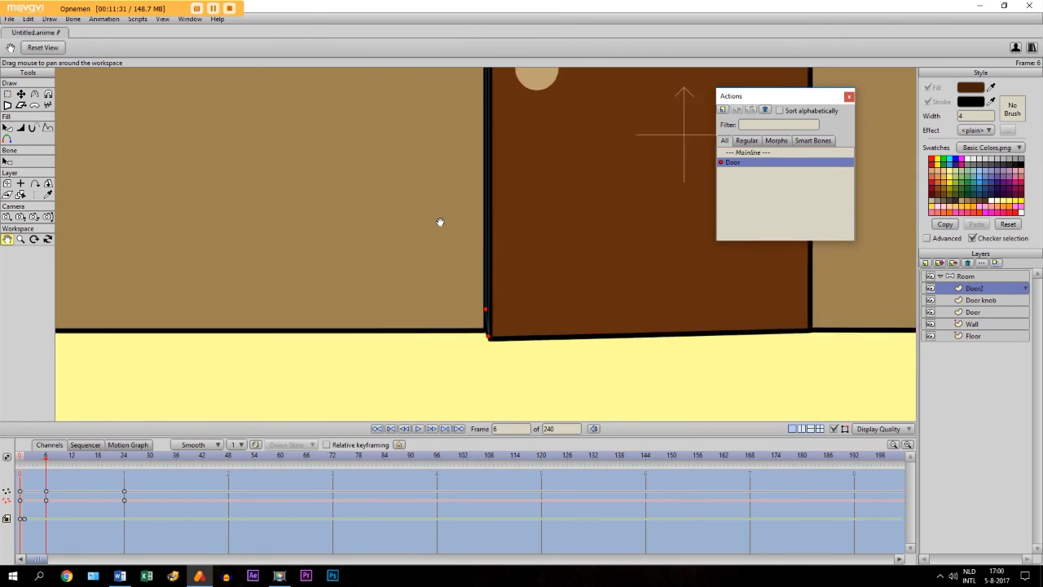
pyautogui.scroll(2, 440, 222)
pyautogui.moveTo(438, 217); pyautogui.dragTo(403, 151)
pyautogui.click(21, 94)
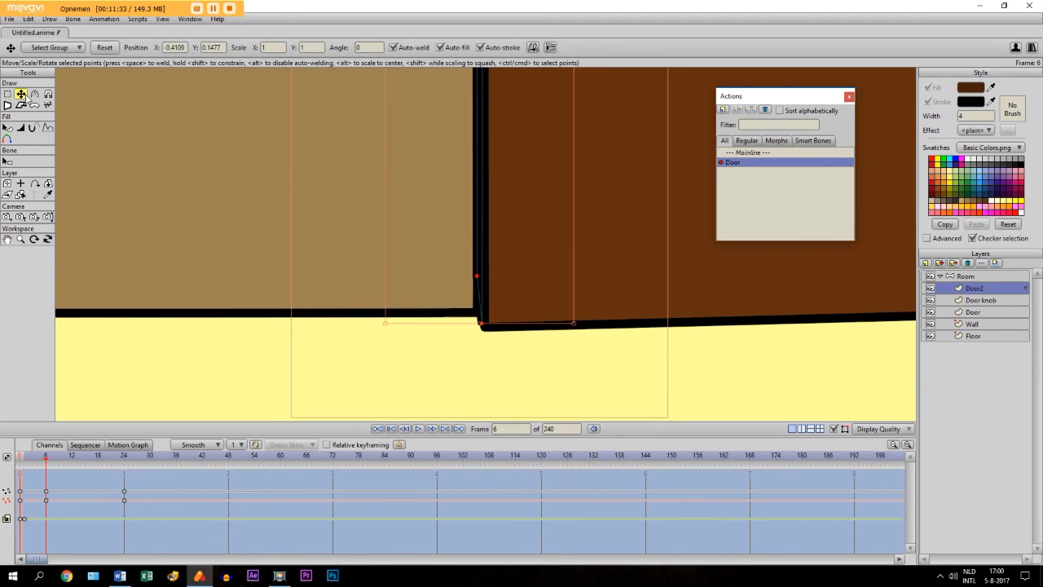
pyautogui.moveTo(482, 325); pyautogui.dragTo(483, 327)
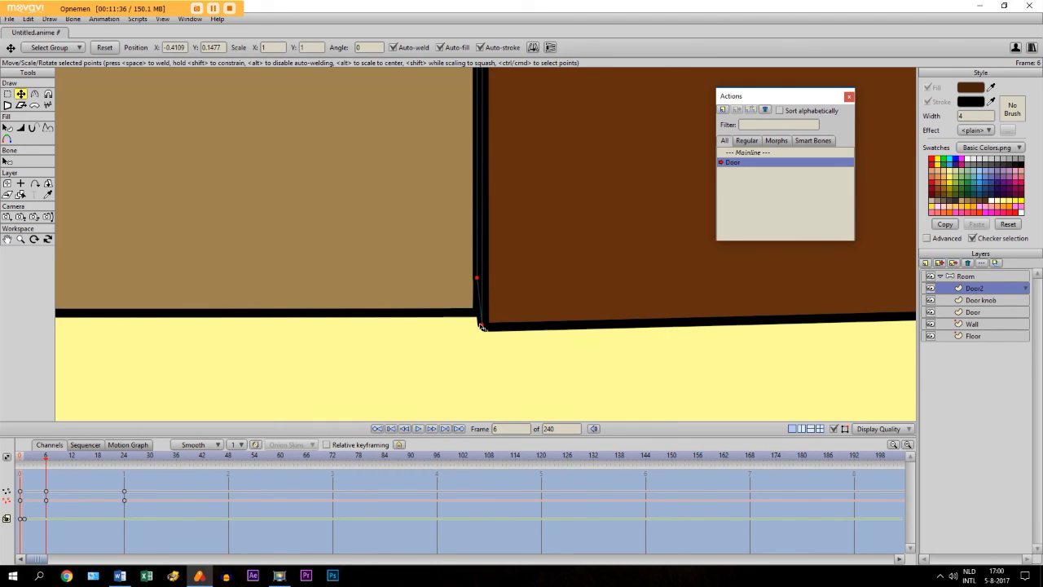
pyautogui.click(482, 326)
# At frame 12, move the Door2 strip against the door's free edge, to X about -0.269, and stretch its bottom end down to the door's corner
pyautogui.press('Right')
pyautogui.press('Right')
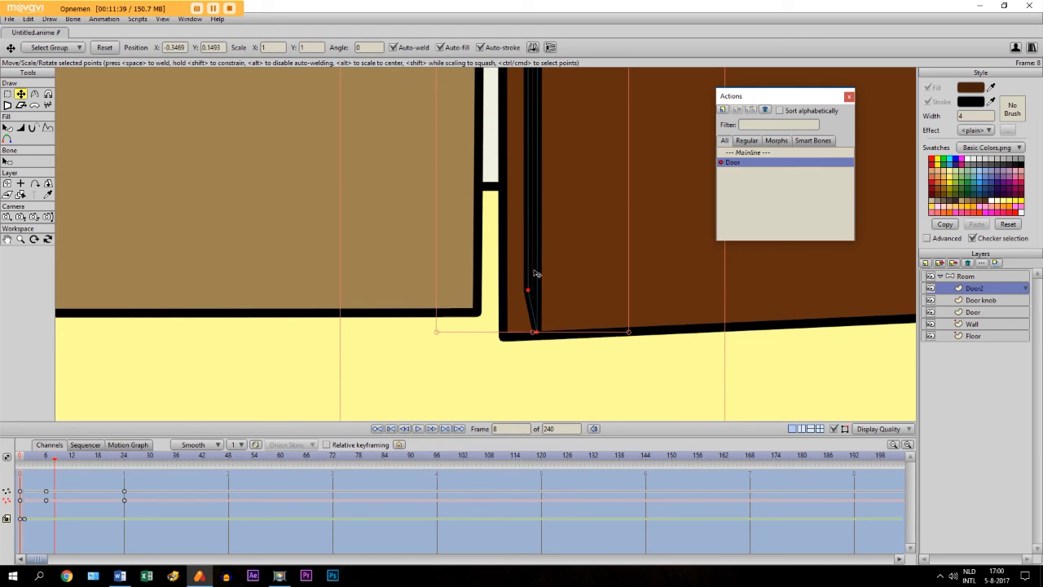
pyautogui.hotkey('ctrl', 'Right')
pyautogui.hotkey('ctrl', 'Right')
pyautogui.hotkey('ctrl', 'Right')
pyautogui.hotkey('ctrl', 'Right')
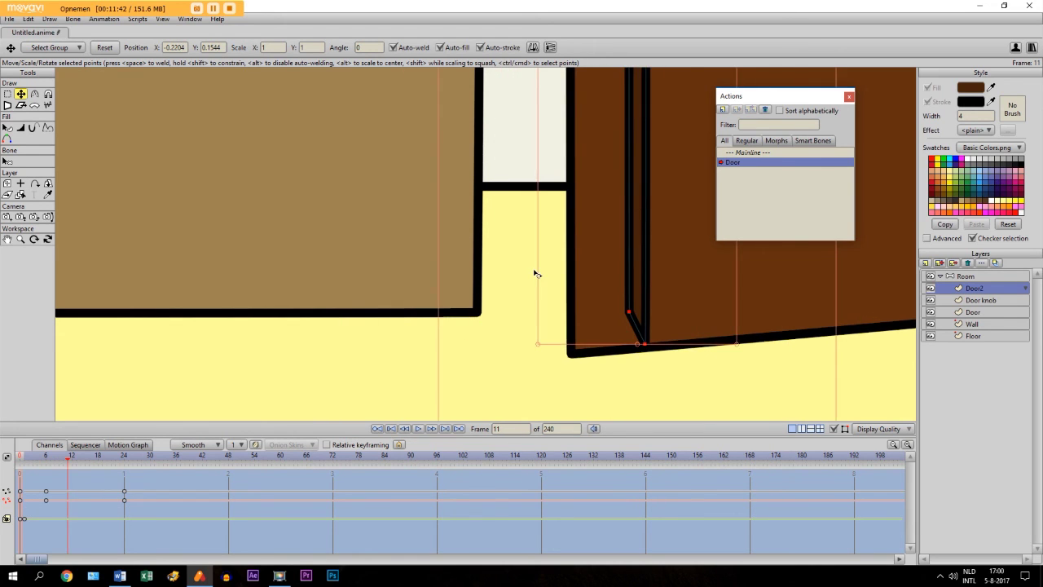
pyautogui.moveTo(682, 279); pyautogui.dragTo(594, 283)
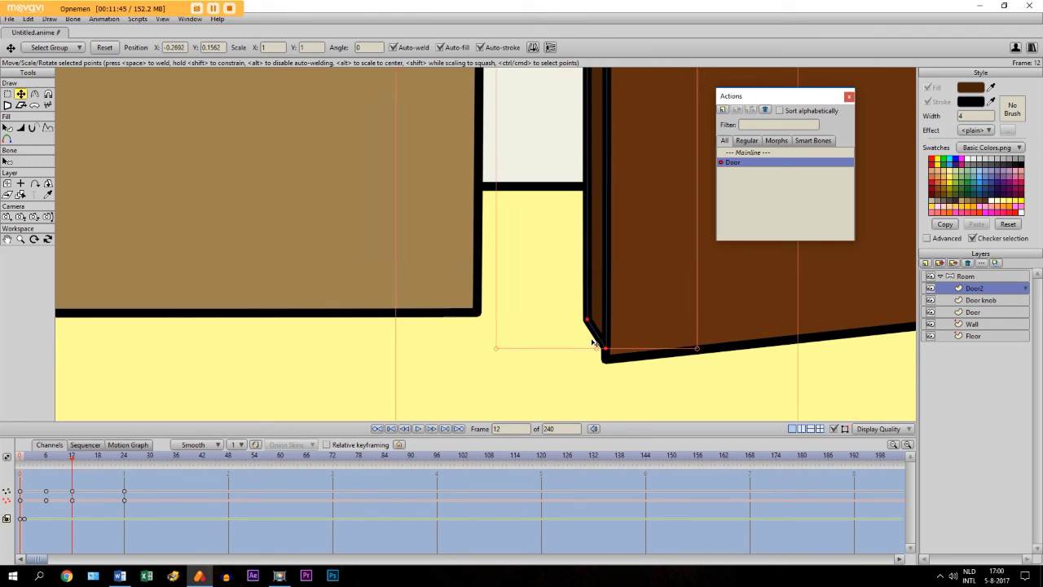
pyautogui.moveTo(599, 351); pyautogui.dragTo(604, 360)
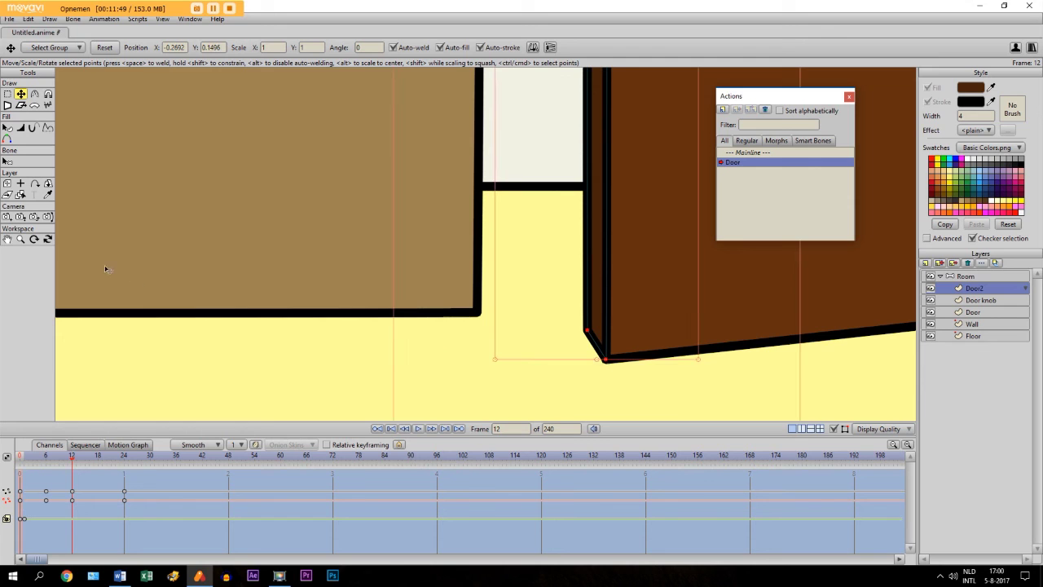
# At frame 12, stretch the top end of the Door2 strip up to the door's top corner
pyautogui.click(7, 241)
pyautogui.scroll(-1, 542, 222)
pyautogui.moveTo(553, 170); pyautogui.dragTo(531, 320)
pyautogui.scroll(-1, 531, 321)
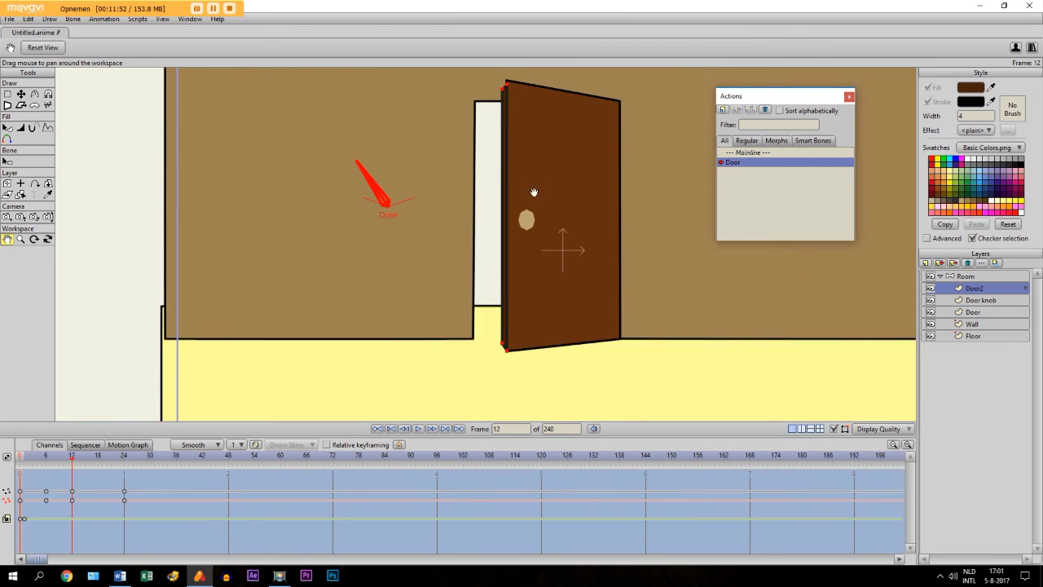
pyautogui.scroll(3, 534, 192)
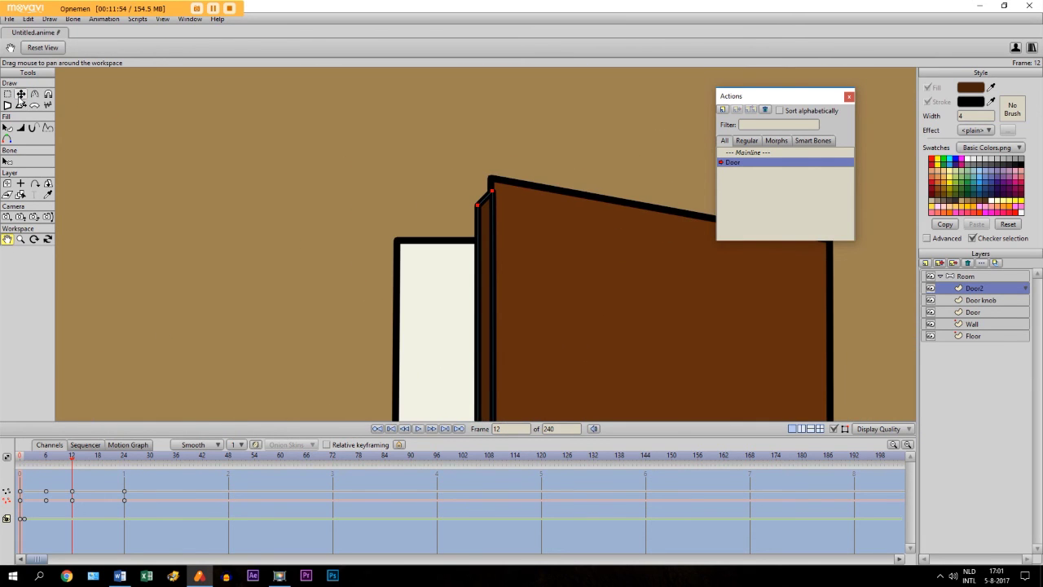
pyautogui.click(21, 95)
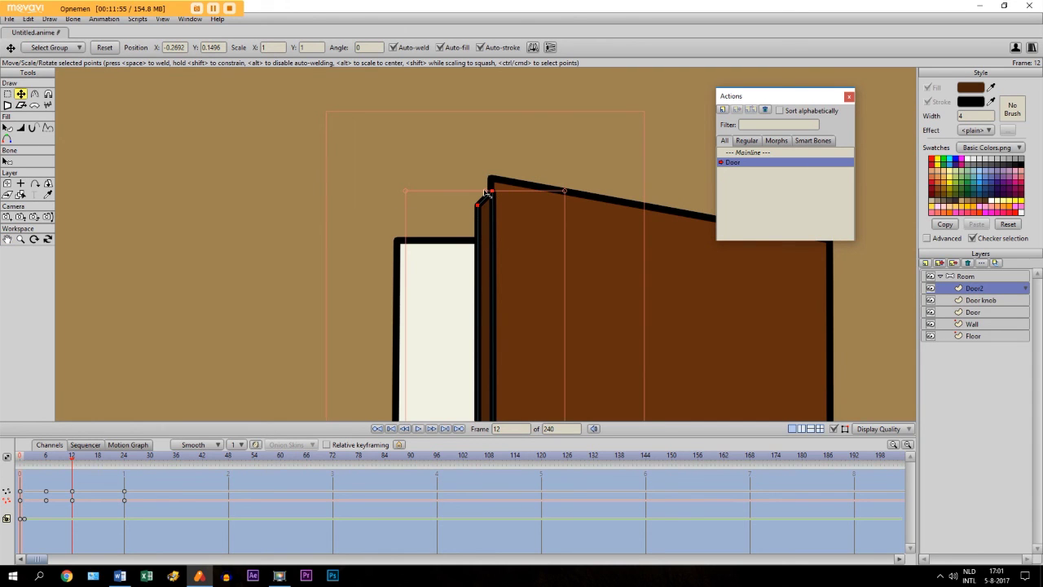
pyautogui.moveTo(485, 192); pyautogui.dragTo(486, 177)
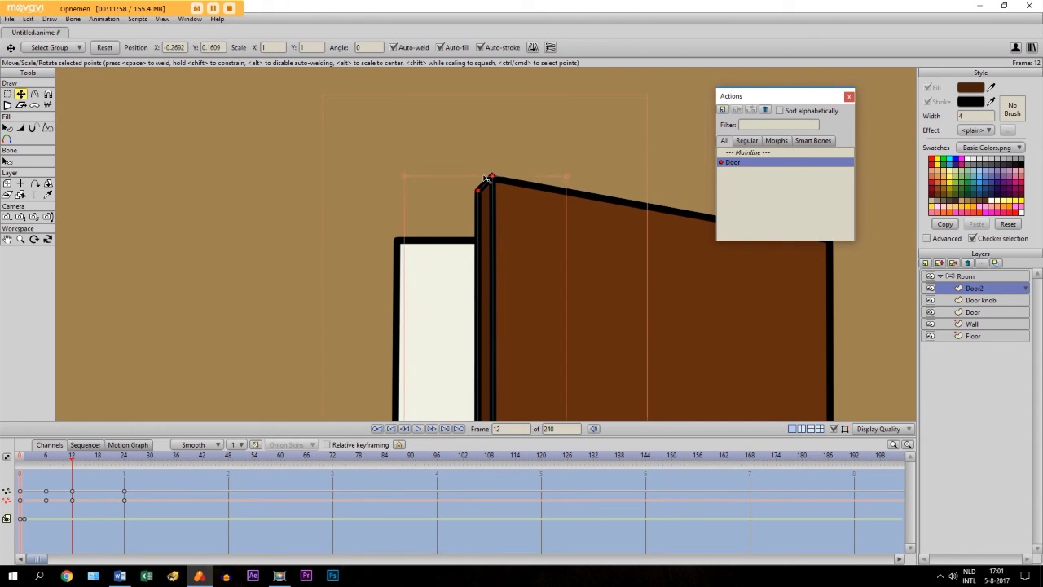
pyautogui.scroll(-3, 486, 181)
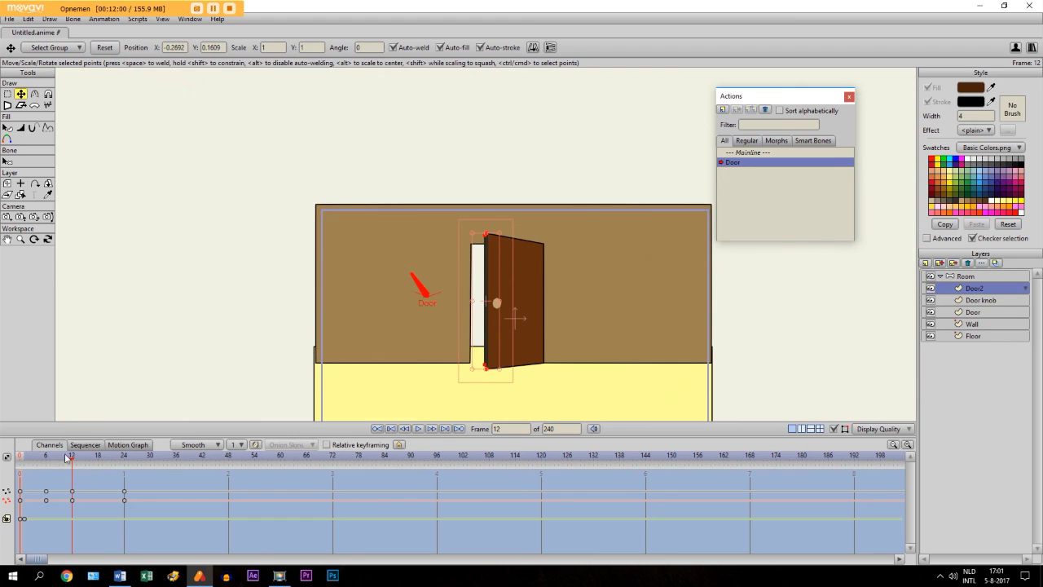
# At frame 18, move the Door2 strip against the door's free edge, to X about 0.048
pyautogui.scroll(3, 468, 350)
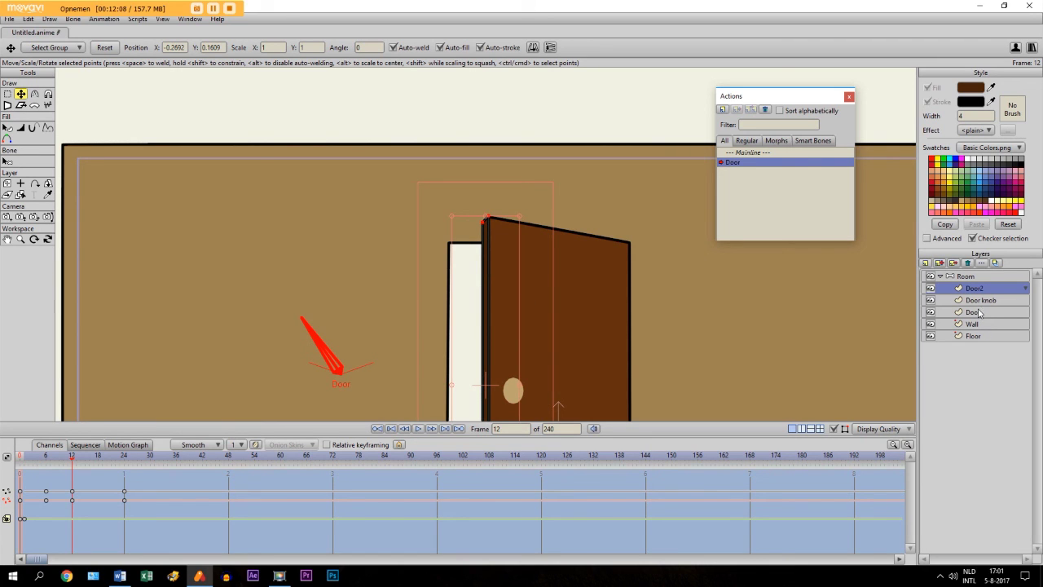
pyautogui.click(8, 239)
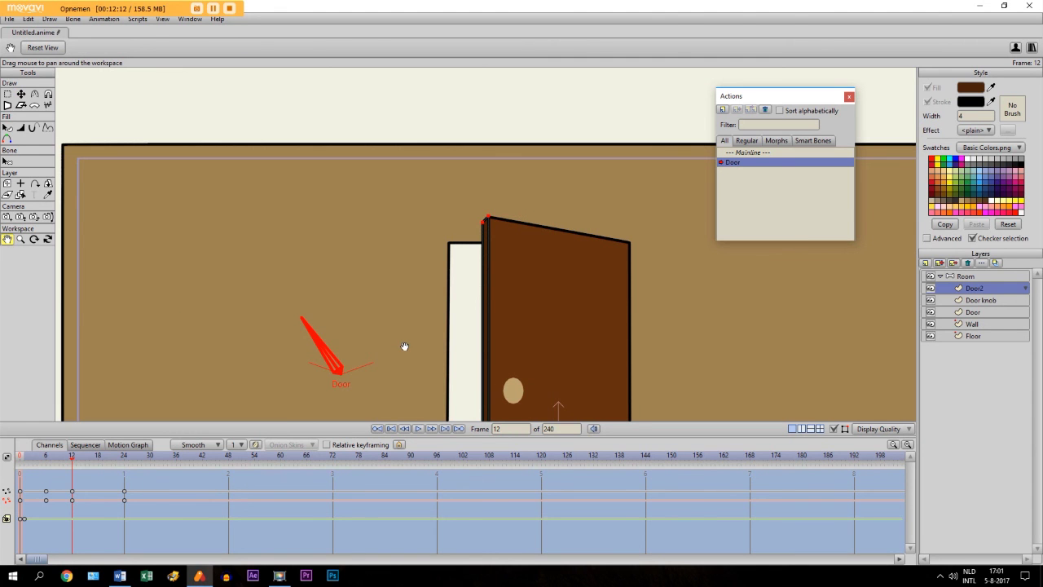
pyautogui.moveTo(405, 346); pyautogui.dragTo(433, 198)
pyautogui.press('Right')
pyautogui.press('Right')
pyautogui.press('Right')
pyautogui.scroll(5, 446, 151)
pyautogui.moveTo(445, 152); pyautogui.dragTo(359, 340)
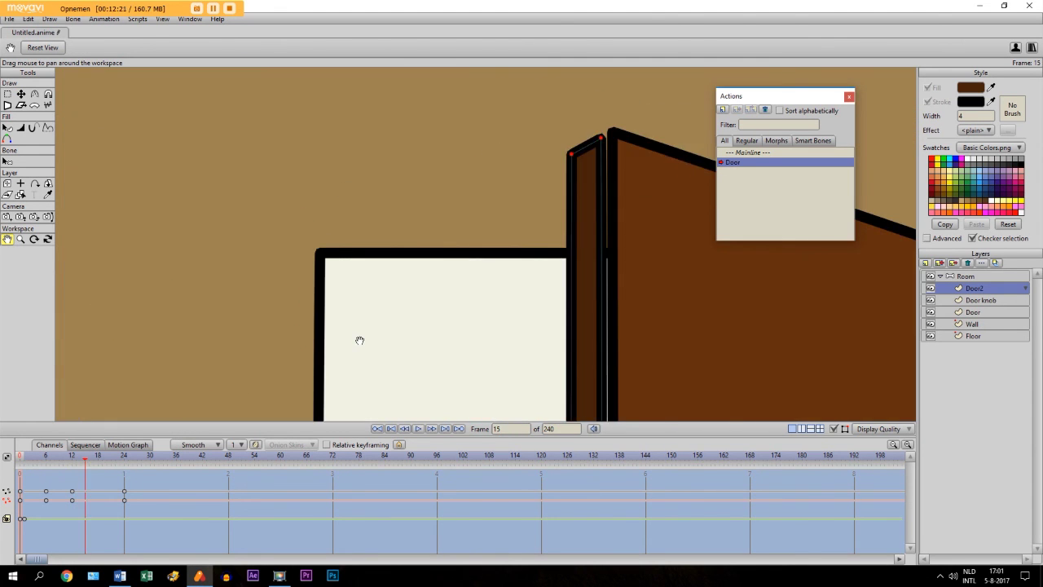
pyautogui.press('Right')
pyautogui.press('Right')
pyautogui.press('Right')
pyautogui.moveTo(734, 334); pyautogui.dragTo(416, 338)
pyautogui.press('t')
pyautogui.moveTo(449, 210); pyautogui.dragTo(461, 202)
# At frame 21, fit the Door2 strip to the door's free edge, to X about 0.180
pyautogui.press('Right')
pyautogui.press('Right')
pyautogui.press('Right')
pyautogui.moveTo(561, 181); pyautogui.dragTo(573, 176)
pyautogui.press('Left')
pyautogui.press('Left')
pyautogui.press('Left')
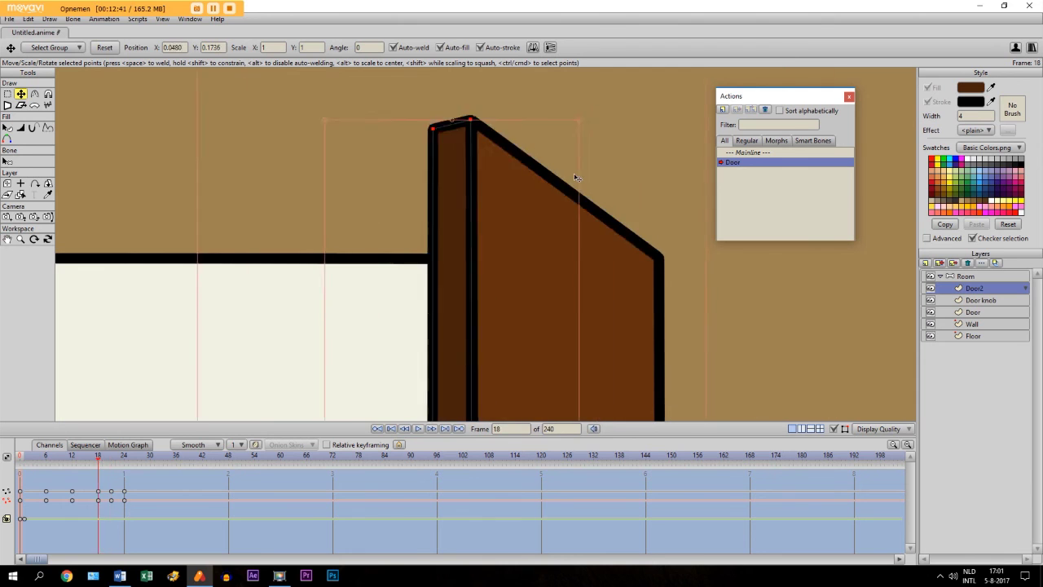
# At frame 9, move the Door2 strip back against the door's free edge
pyautogui.press('Left')
pyautogui.press('Left')
pyautogui.press('Left')
pyautogui.press('Left')
pyautogui.press('Left')
pyautogui.press('Left')
pyautogui.press('Left')
pyautogui.press('Left')
pyautogui.press('Left')
pyautogui.moveTo(326, 245); pyautogui.dragTo(294, 252)
# At frame 12, nudge the Door2 strip slightly closer to the door's edge and step through the adjacent frames to check the fit
pyautogui.press('Left')
pyautogui.press('Left')
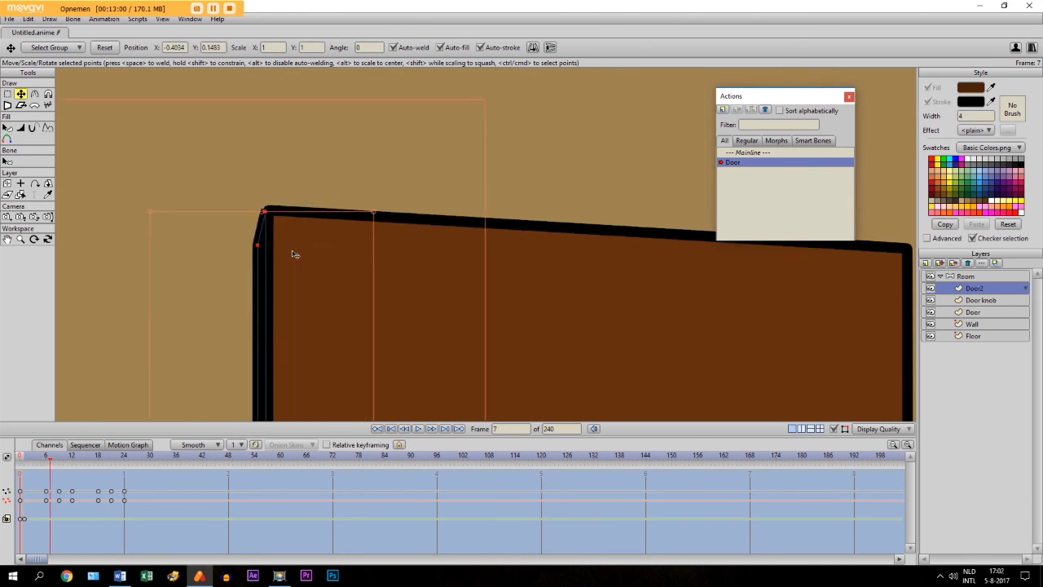
pyautogui.press('Right')
pyautogui.press('Right')
pyautogui.press('Right')
pyautogui.press('Right')
pyautogui.press('Right')
pyautogui.moveTo(398, 187); pyautogui.dragTo(395, 185)
# At frame 15, nudge the Door2 strip onto the door's free edge and compare it with the frames around it
pyautogui.press('Left')
pyautogui.press('Left')
pyautogui.press('Left')
pyautogui.press('Left')
pyautogui.press('Left')
pyautogui.press('Right')
pyautogui.press('Right')
pyautogui.press('Right')
pyautogui.press('Right')
pyautogui.press('Right')
pyautogui.press('Right')
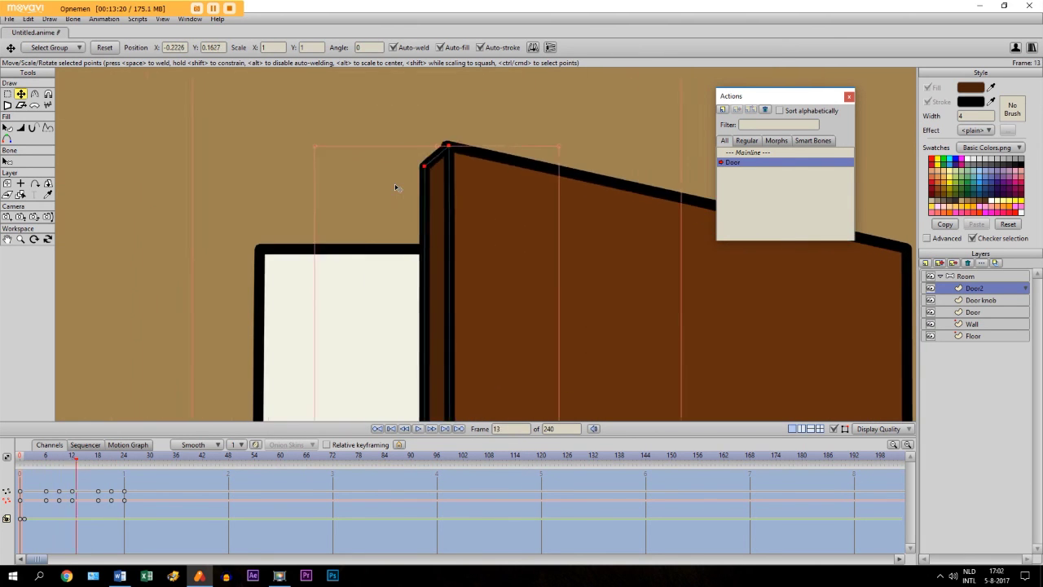
pyautogui.press('Right')
pyautogui.press('Right')
pyautogui.press('Right')
pyautogui.press('Right')
pyautogui.press('Left')
pyautogui.press('Left')
pyautogui.moveTo(533, 145); pyautogui.dragTo(530, 147)
pyautogui.press('Left')
pyautogui.press('Left')
pyautogui.press('Right')
pyautogui.press('Right')
# Move the Actions window clear of the drawing and scrub the Door action to check how the strip follows the door
pyautogui.moveTo(492, 240); pyautogui.dragTo(342, 272)
pyautogui.press('Right')
pyautogui.press('Right')
pyautogui.press('Right')
pyautogui.press('Right')
pyautogui.press('Right')
pyautogui.press('Right')
pyautogui.press('Right')
pyautogui.press('Right')
pyautogui.press('Right')
pyautogui.moveTo(785, 96); pyautogui.dragTo(885, 91)
pyautogui.scroll(-2, 255, 343)
pyautogui.moveTo(124, 462); pyautogui.dragTo(98, 482)
pyautogui.scroll(-5, 481, 183)
pyautogui.scroll(5, 465, 345)
pyautogui.click(76, 461)
# At frames 18 and 15, stretch the bottom end of the Door2 strip down to the door's bottom corner
pyautogui.press('t')
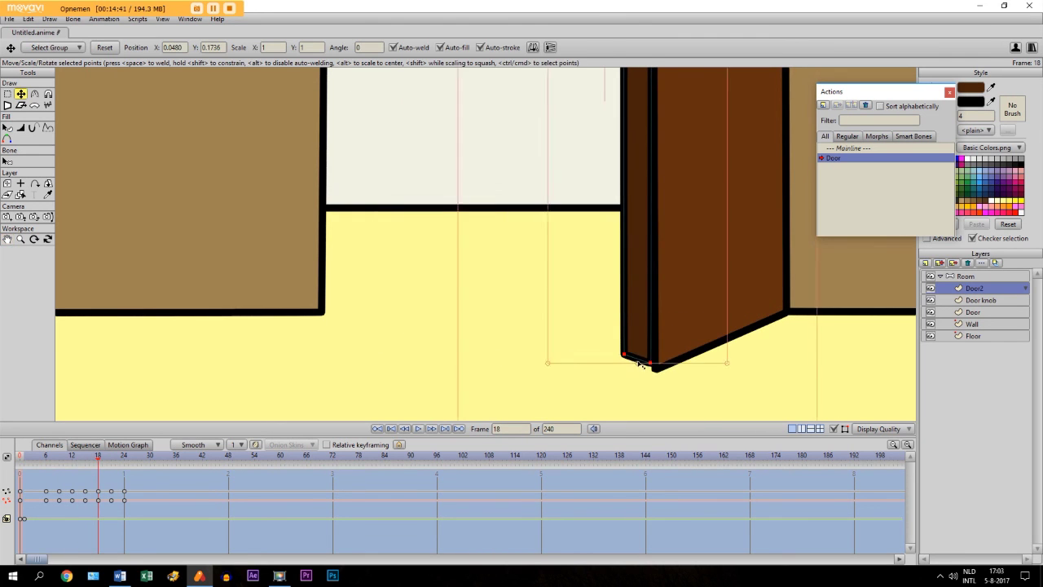
pyautogui.moveTo(639, 362); pyautogui.dragTo(643, 368)
pyautogui.press('Left')
pyautogui.press('Left')
pyautogui.press('Left')
pyautogui.moveTo(523, 361); pyautogui.dragTo(526, 366)
# At frame 21, stretch the bottom end of the Door2 strip slightly down to the door's bottom corner
pyautogui.press('Left')
pyautogui.press('Right')
pyautogui.press('Right')
pyautogui.press('Right')
pyautogui.press('Right')
pyautogui.press('Right')
pyautogui.press('Right')
pyautogui.press('Right')
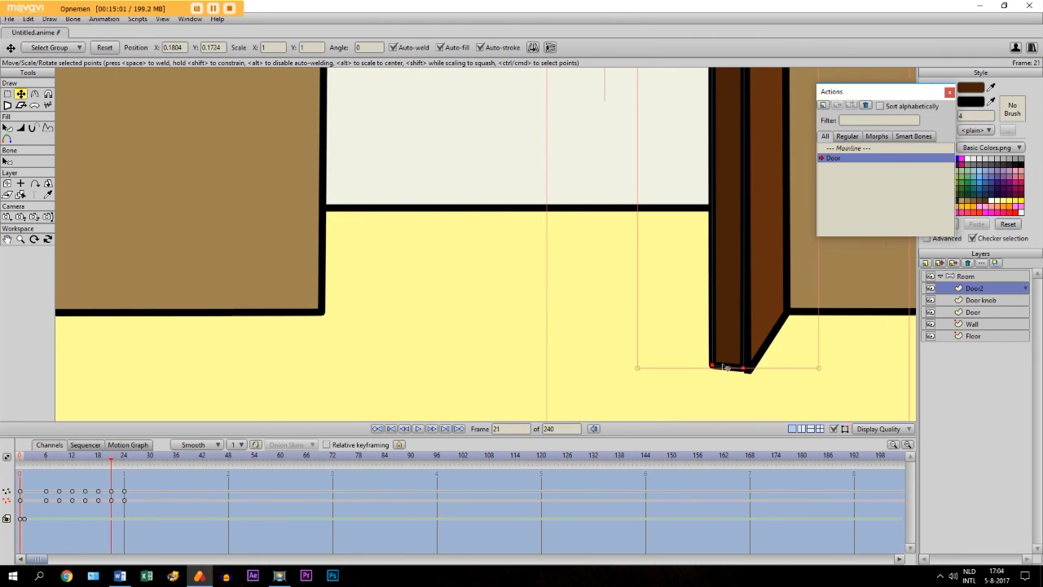
pyautogui.moveTo(723, 366); pyautogui.dragTo(723, 368)
# Step back and forth through the frames around 21 to check the strip's bottom end against the door
pyautogui.press('Right')
pyautogui.press('Right')
pyautogui.press('Right')
pyautogui.press('Left')
pyautogui.press('Left')
pyautogui.press('Left')
pyautogui.press('Left')
pyautogui.press('Left')
pyautogui.press('Left')
pyautogui.press('Left')
pyautogui.press('Left')
pyautogui.press('Left')
pyautogui.press('Left')
pyautogui.press('Left')
pyautogui.press('Left')
pyautogui.press('Left')
pyautogui.press('Left')
pyautogui.press('Left')
pyautogui.press('Left')
pyautogui.press('Left')
pyautogui.press('Left')
pyautogui.press('Right')
pyautogui.press('Right')
pyautogui.press('Right')
pyautogui.press('Right')
pyautogui.press('Right')
pyautogui.press('Right')
pyautogui.press('Right')
pyautogui.press('Right')
pyautogui.press('Right')
pyautogui.press('Right')
pyautogui.press('Right')
pyautogui.press('Right')
pyautogui.press('Right')
pyautogui.press('Right')
pyautogui.press('Right')
# Hide the overlays, bring the whole room into view and scrub the Door action to check the complete door swing
pyautogui.click(833, 428)
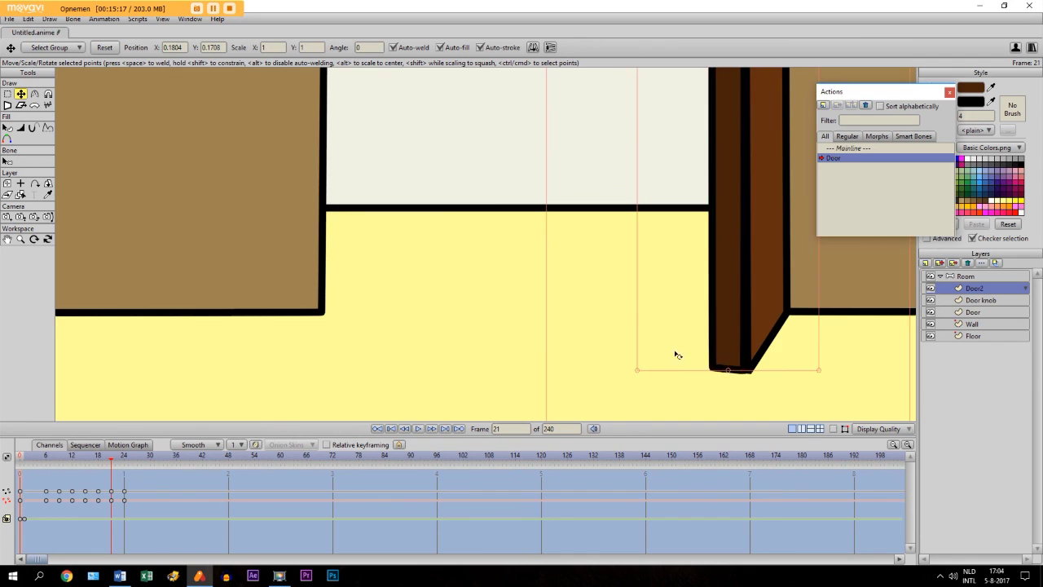
pyautogui.scroll(-3, 676, 355)
pyautogui.click(7, 239)
pyautogui.moveTo(394, 222); pyautogui.dragTo(358, 390)
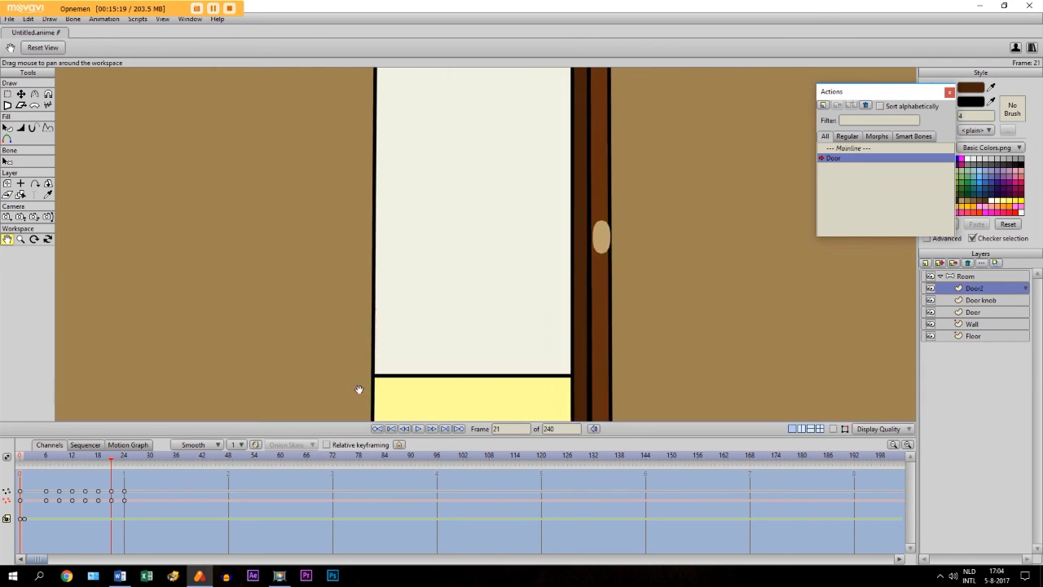
pyautogui.scroll(-5, 358, 390)
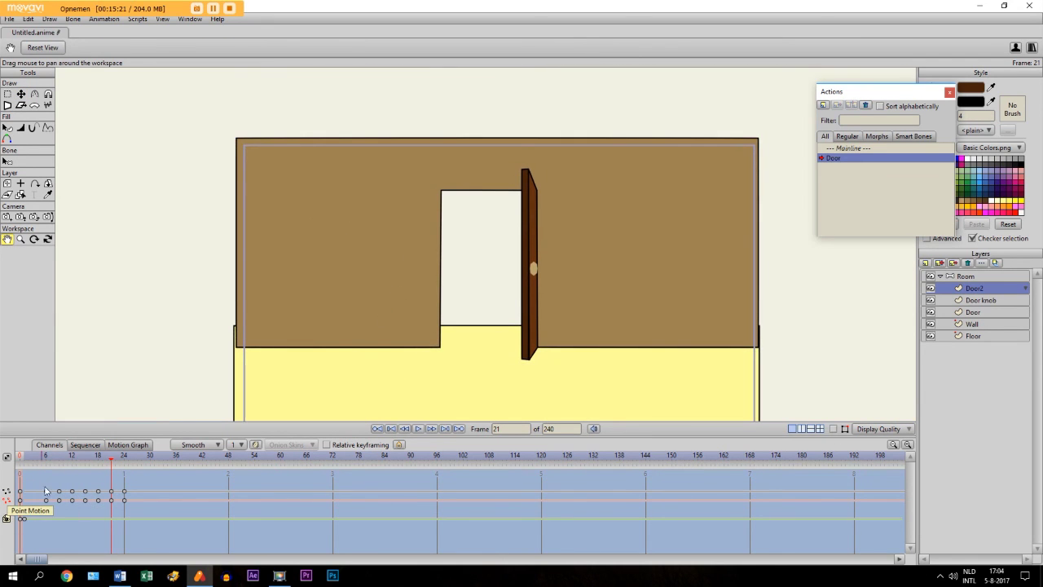
pyautogui.moveTo(29, 461); pyautogui.dragTo(91, 459)
pyautogui.moveTo(135, 460); pyautogui.dragTo(85, 463)
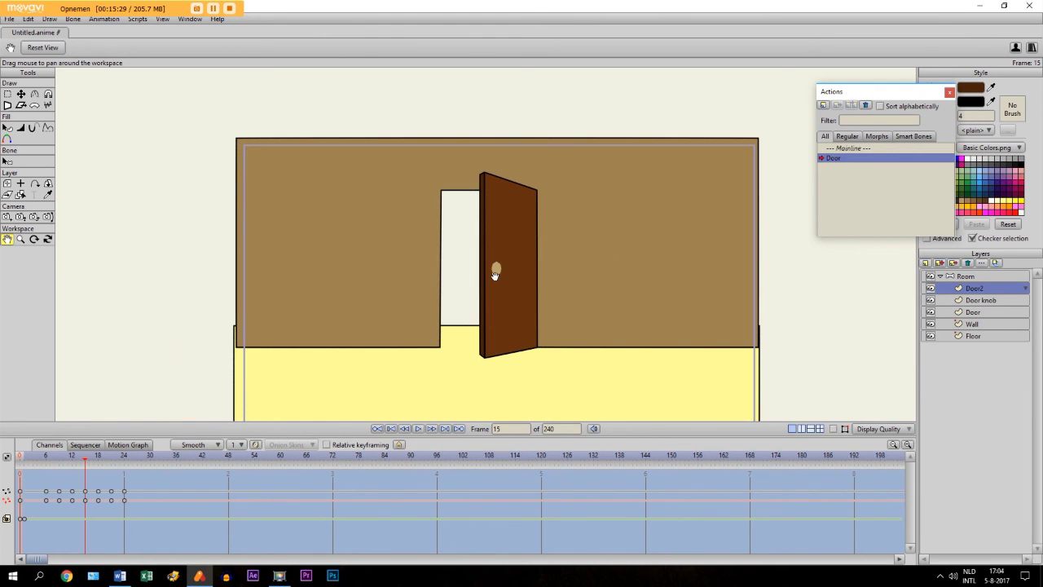
pyautogui.scroll(2, 495, 277)
pyautogui.click(31, 460)
pyautogui.moveTo(30, 461); pyautogui.dragTo(98, 473)
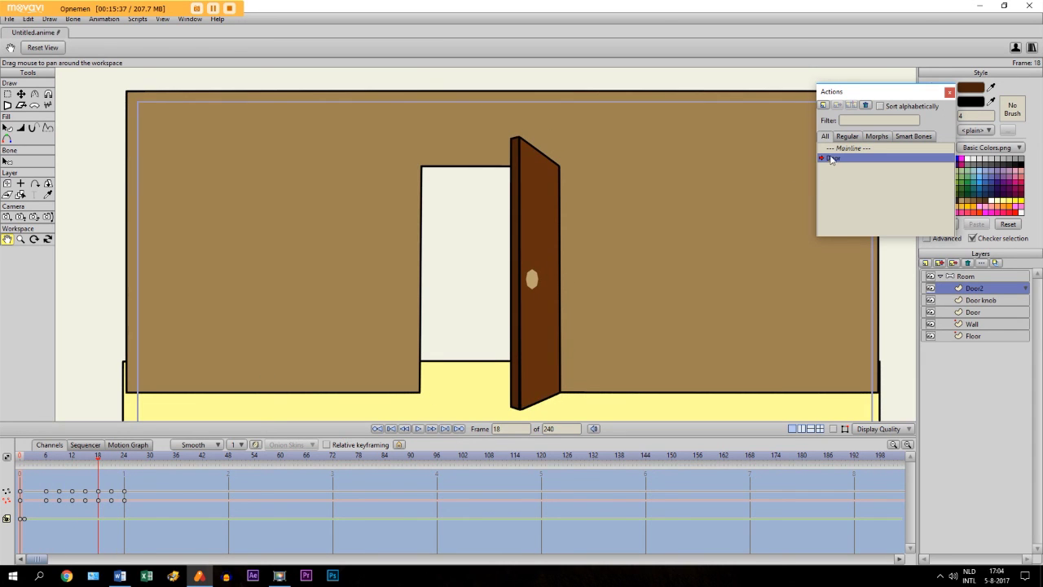
# Select the Room bone layer, show the Door action's last pose at frame 24, and return to the Mainline
pyautogui.click(969, 277)
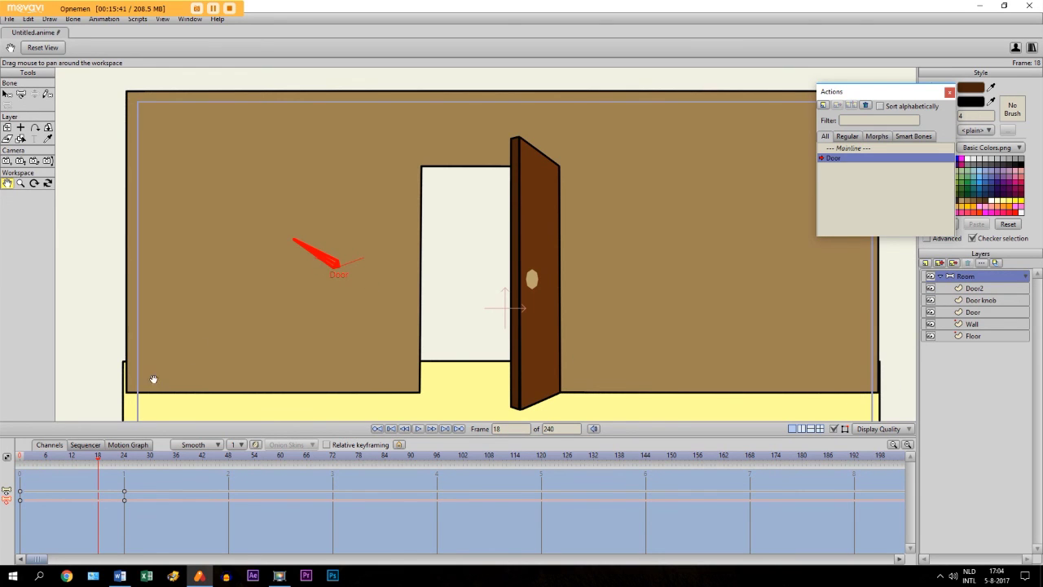
pyautogui.click(124, 458)
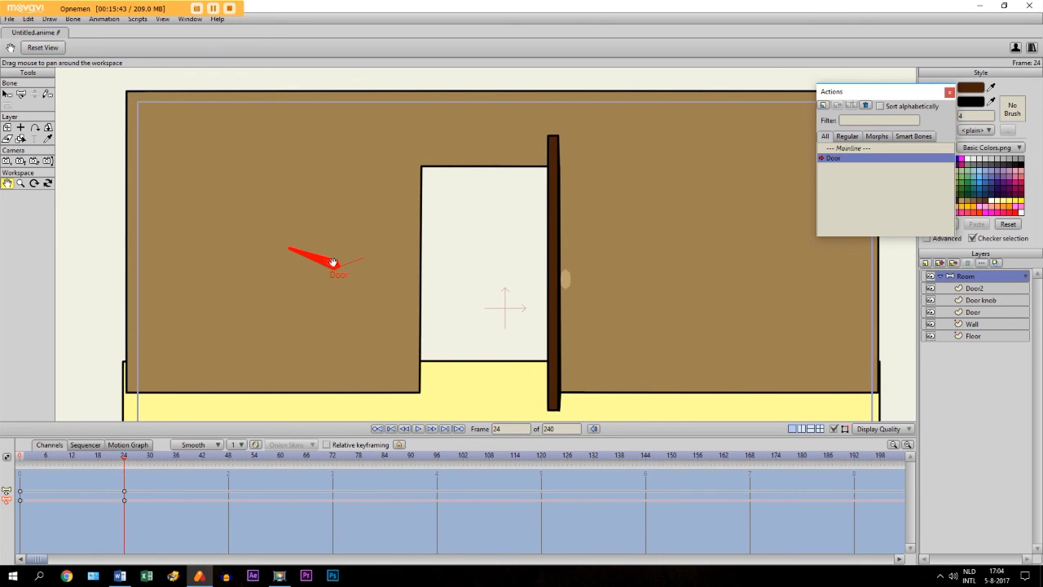
pyautogui.doubleClick(860, 151)
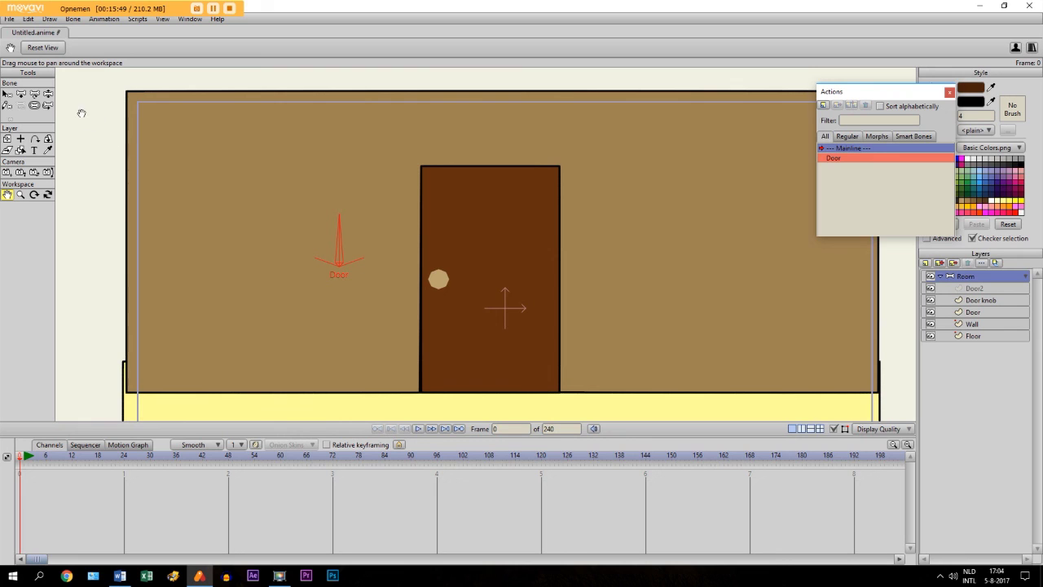
# Test the smart bone on the Mainline by rotating the Door bone with Manipulate Bones until the door swings fully open
pyautogui.click(48, 95)
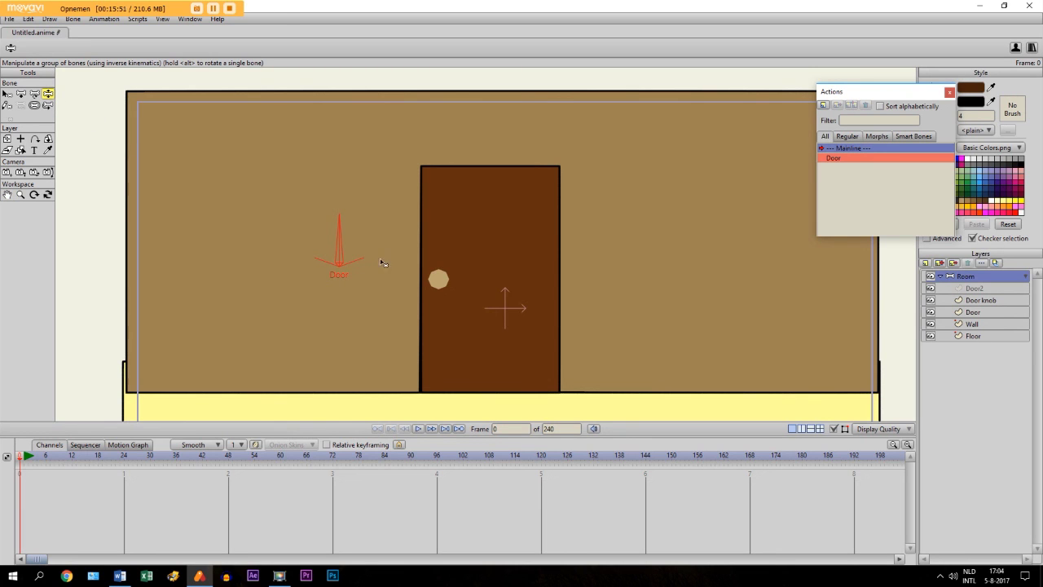
pyautogui.moveTo(346, 248); pyautogui.dragTo(244, 303)
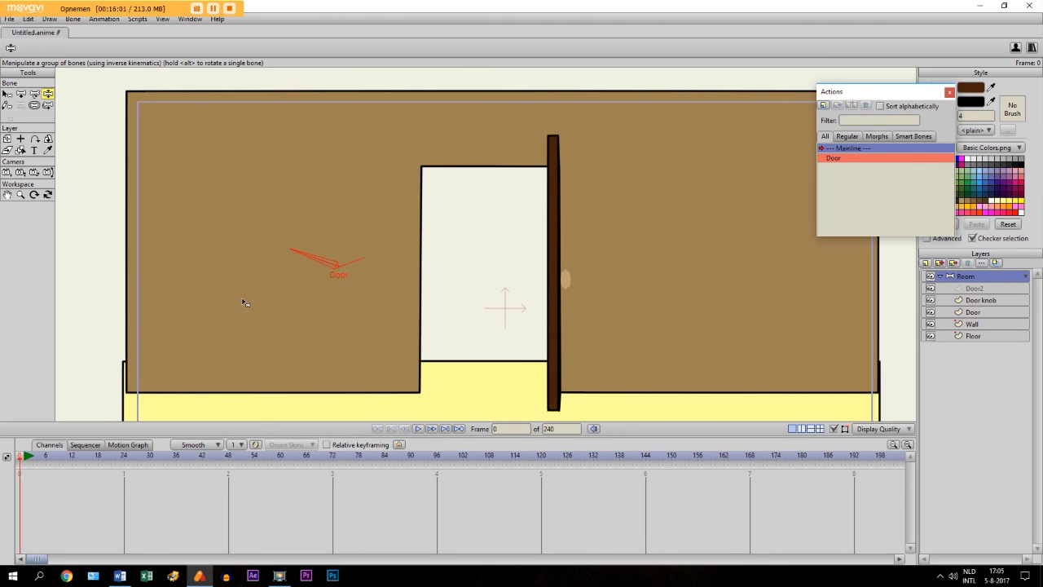
pyautogui.scroll(-1, 422, 269)
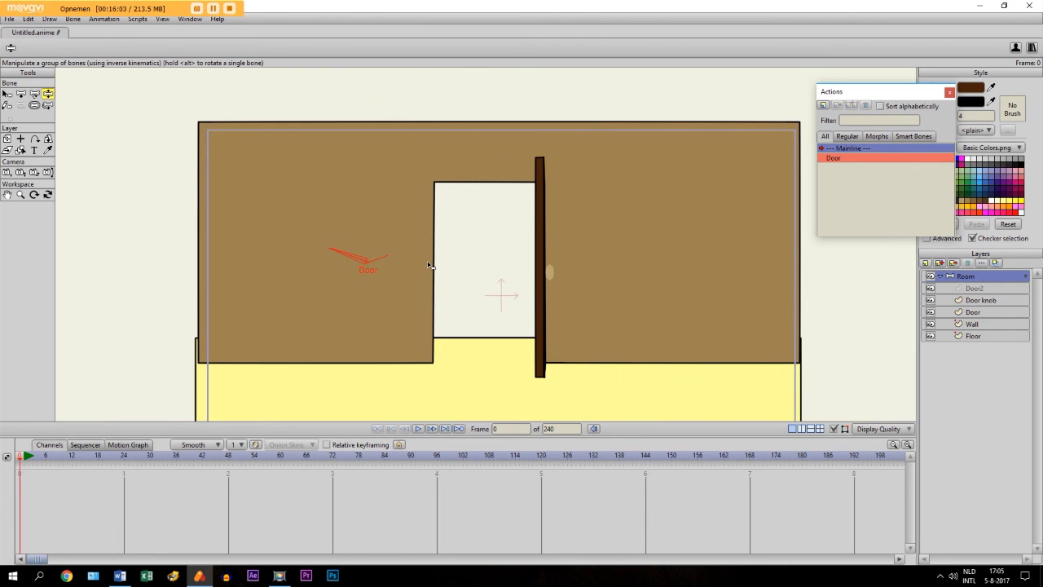